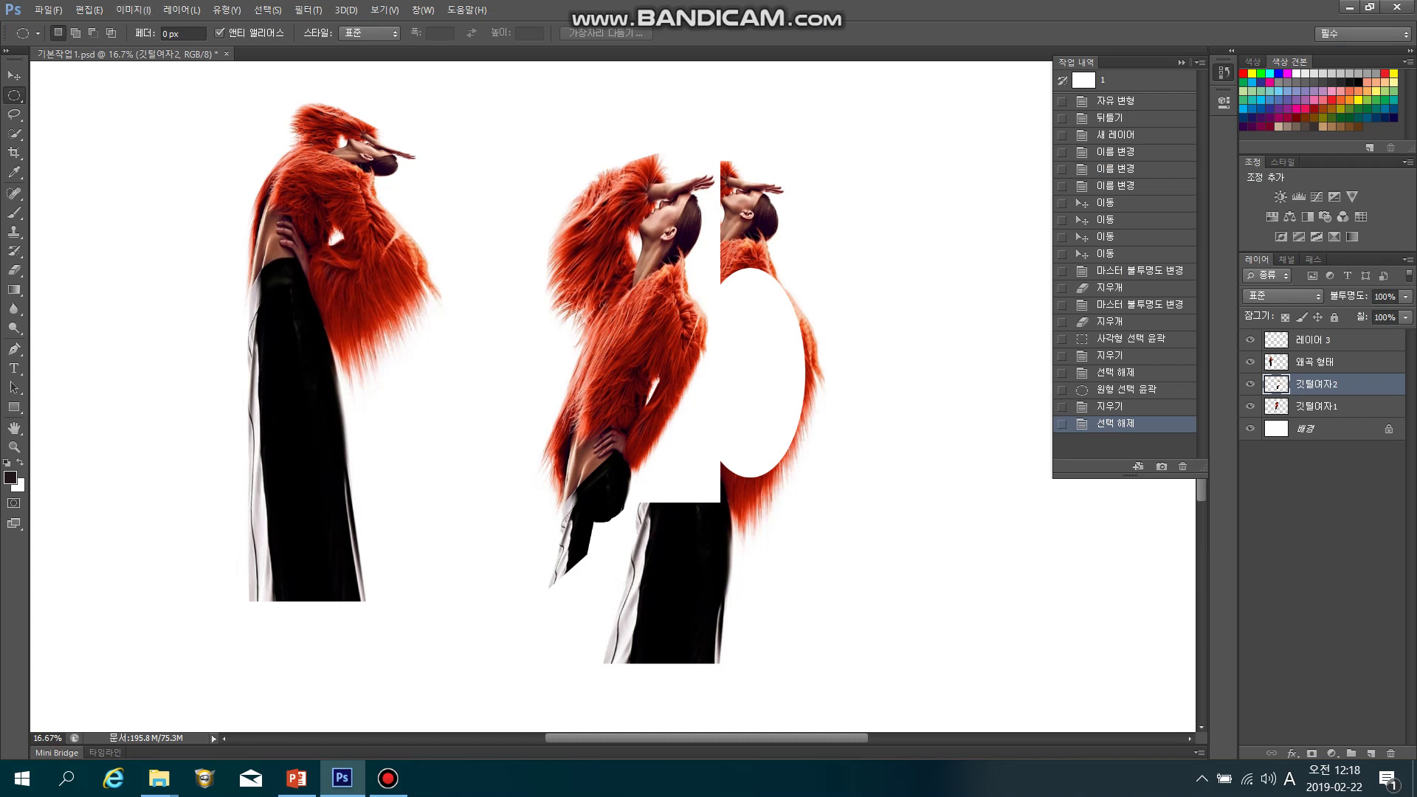
Step: Open the 001a0eeb6199dcfb448986dfba0d43ef.jpg photo of the woman in the red fur coat from the orenge folder
key("ctrl+o")
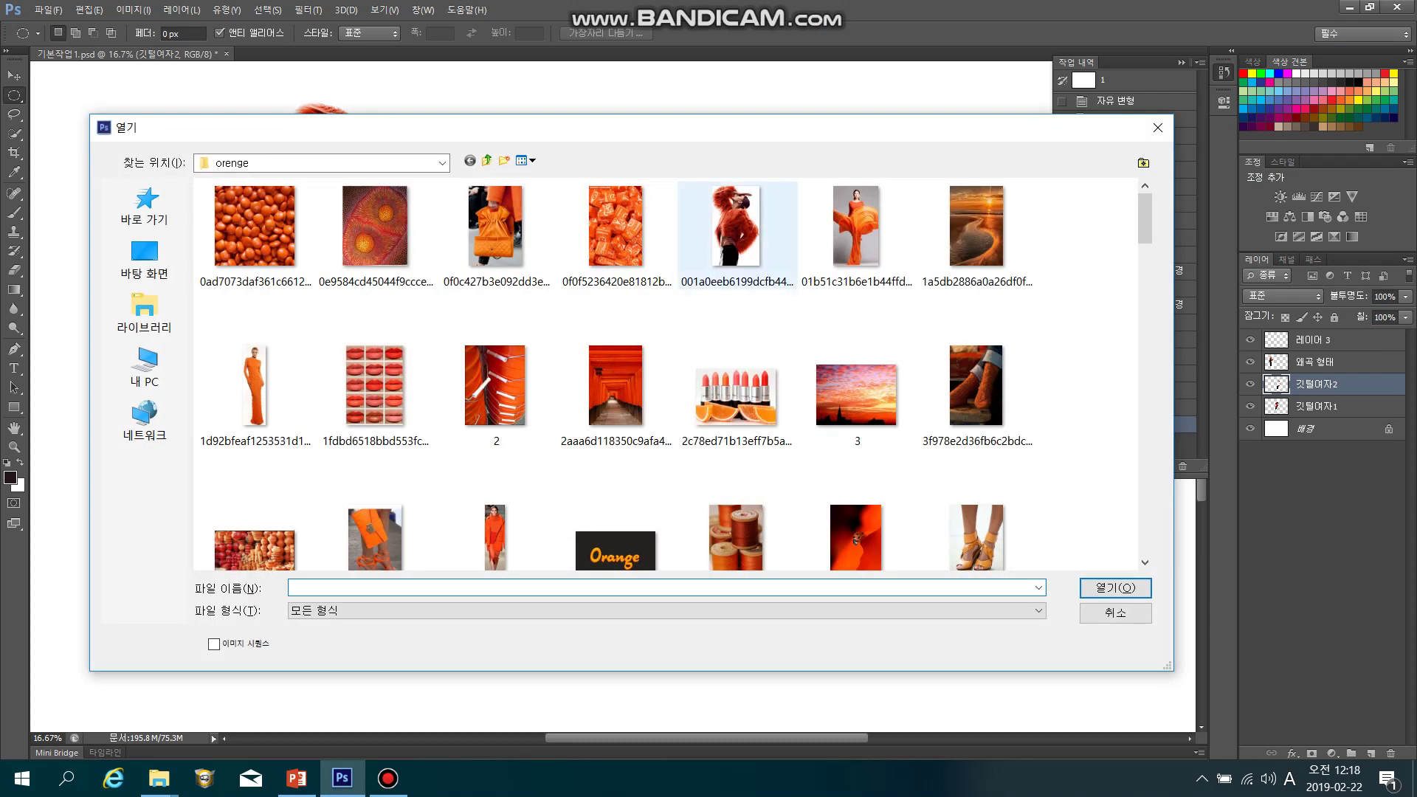
double_click(735, 229)
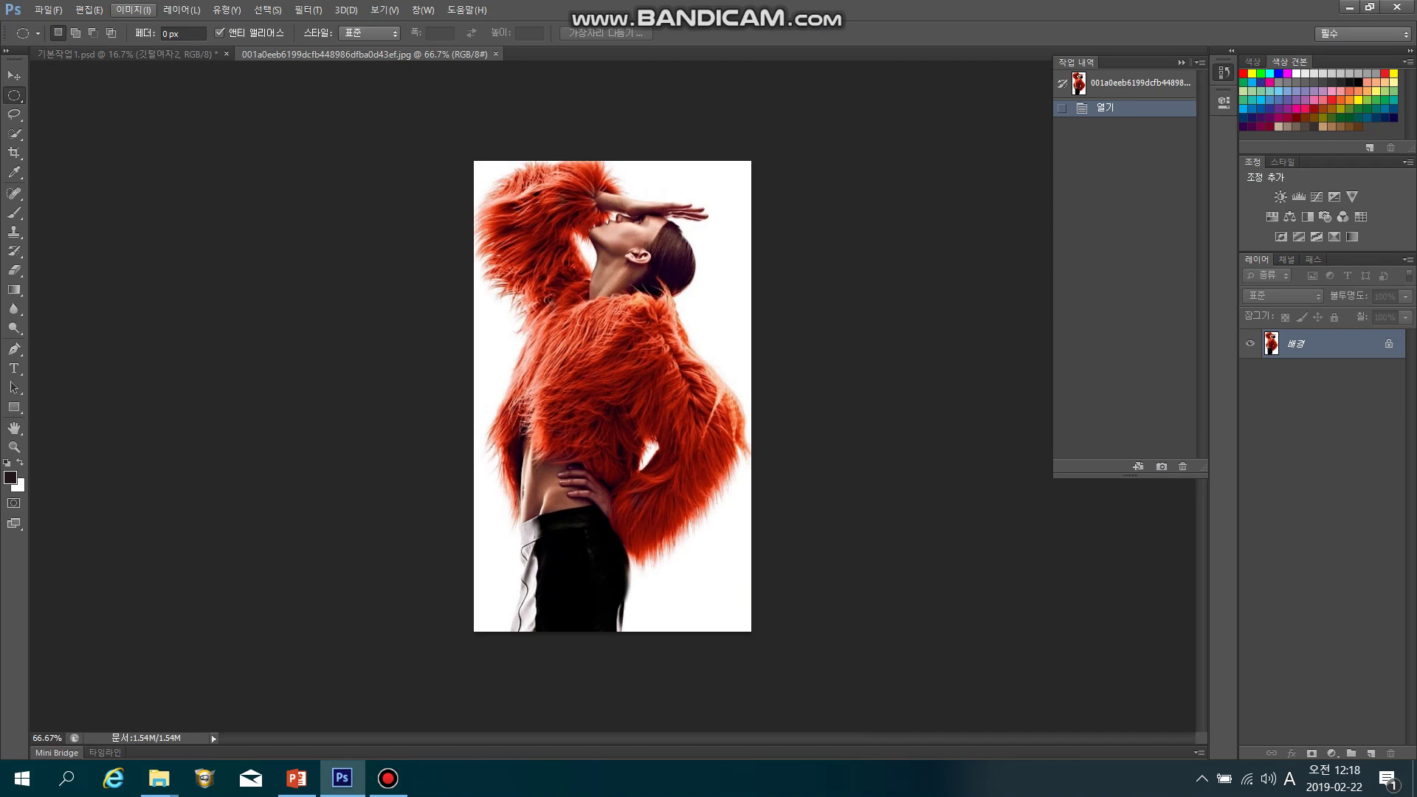
Step: Try converting the photo to Grayscale mode by discarding its colour information, and undo the conversion
left_click(134, 11)
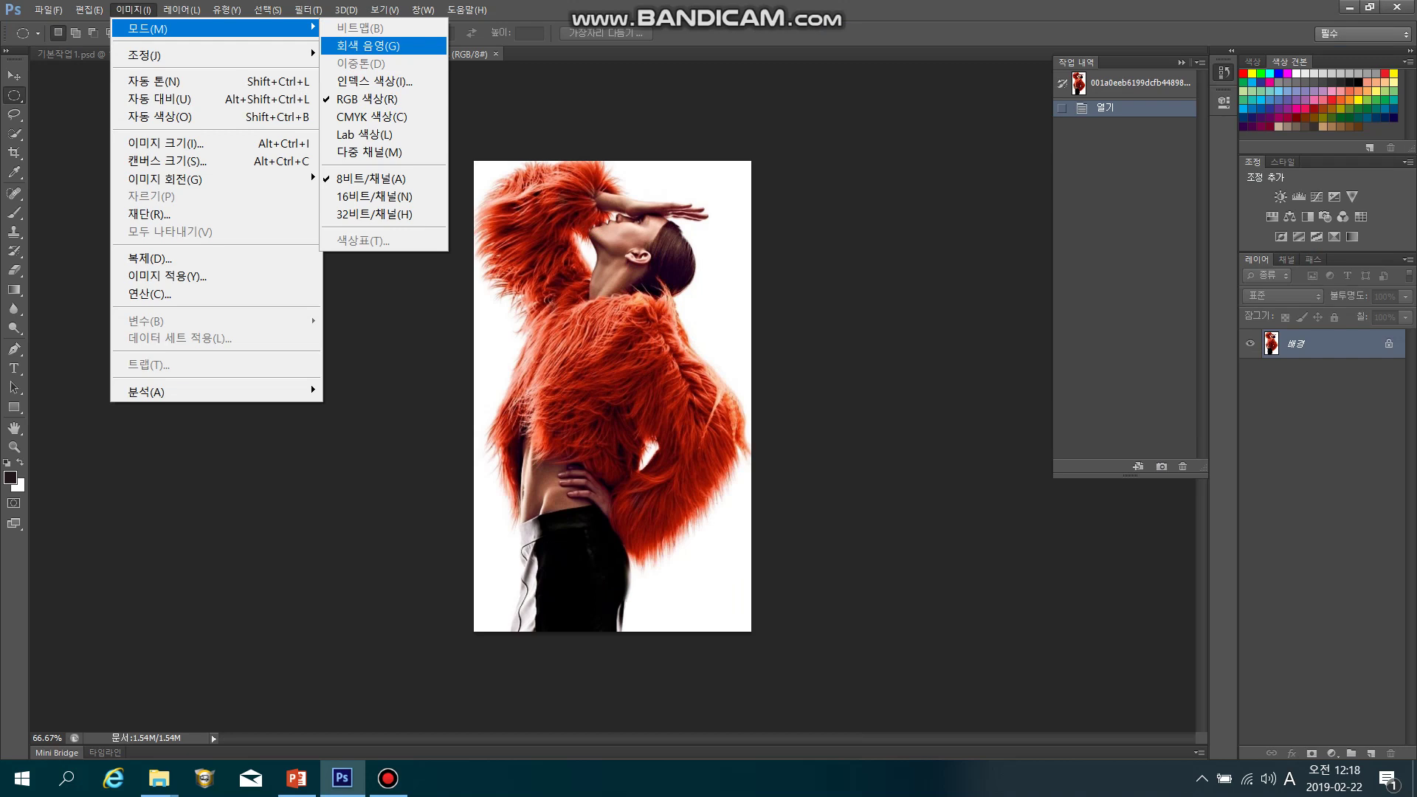
key("Return")
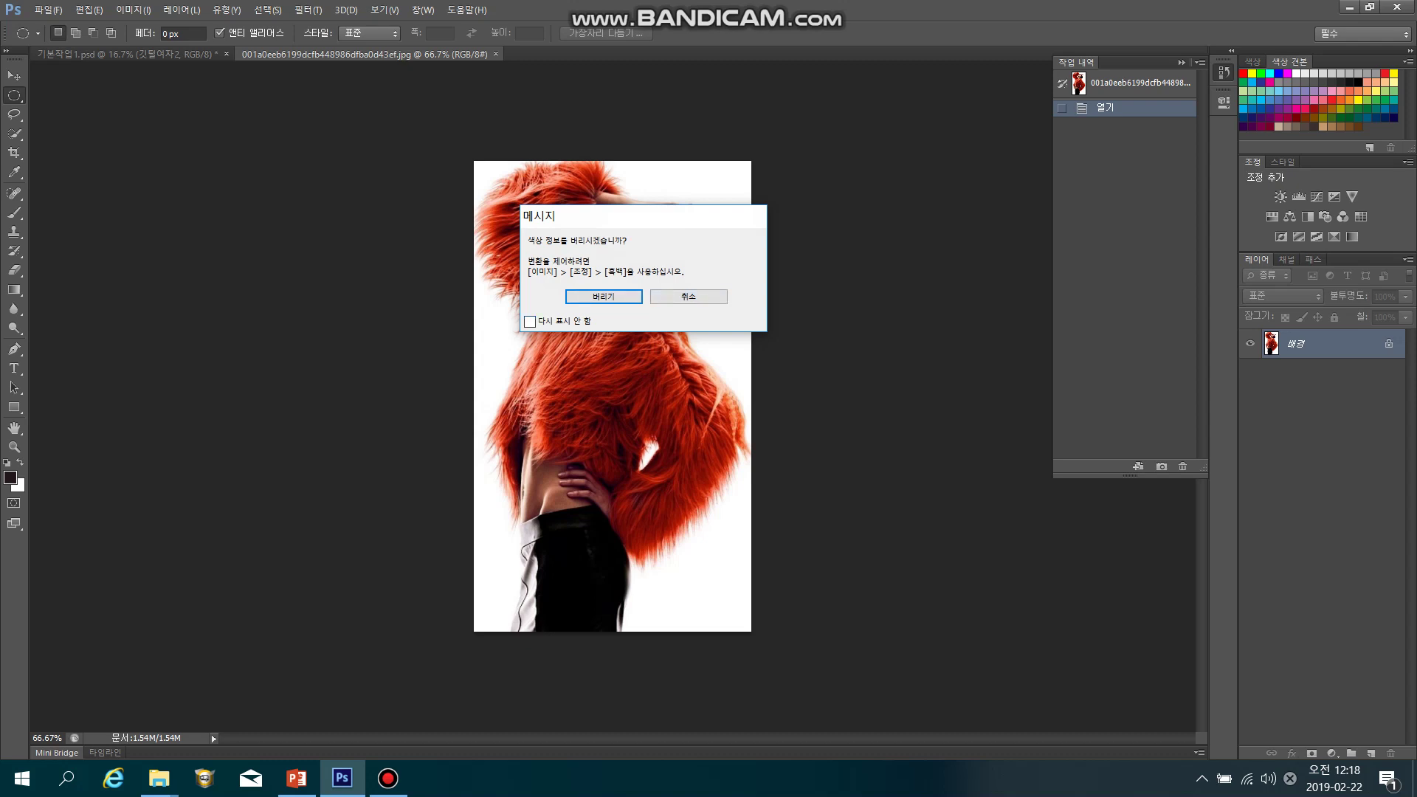
key("Return")
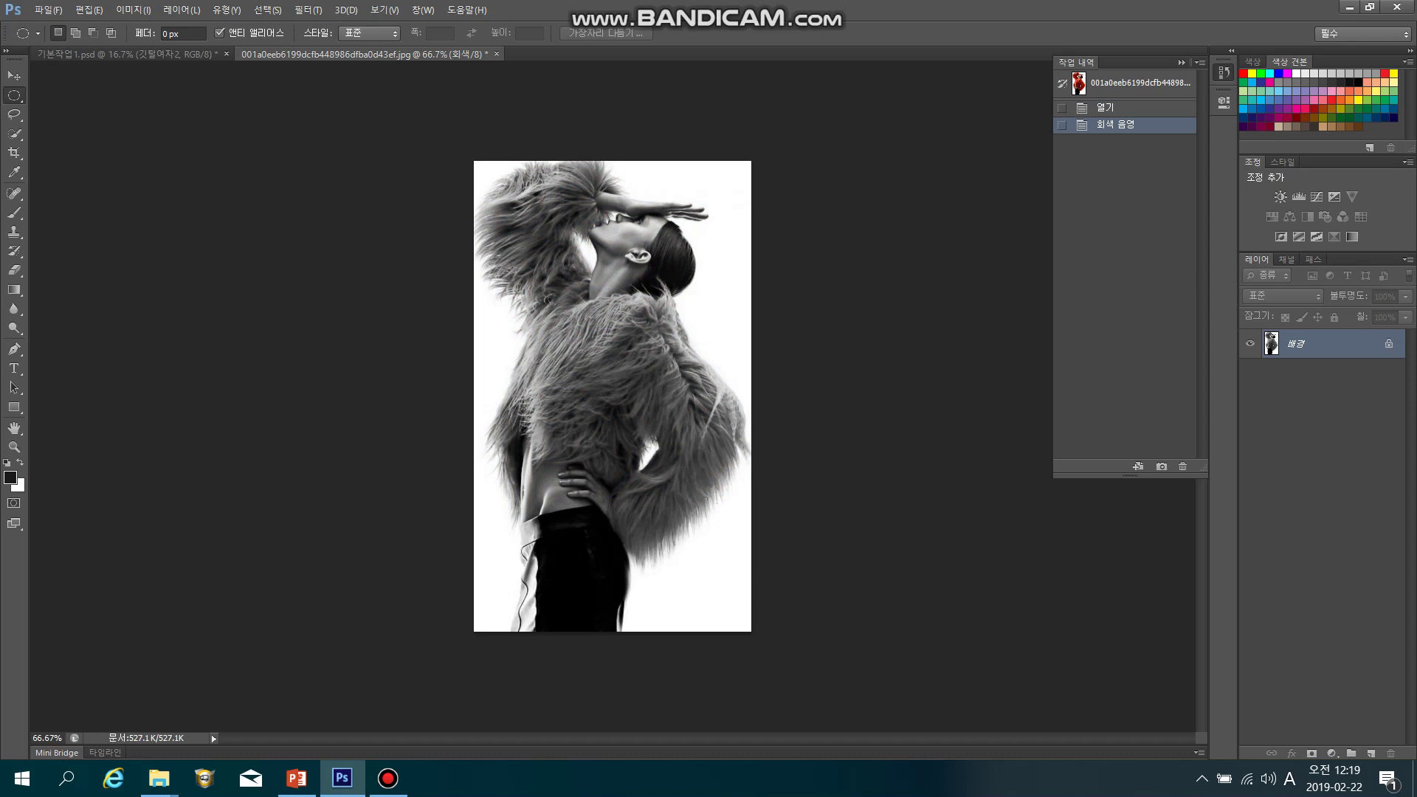
key("ctrl+z")
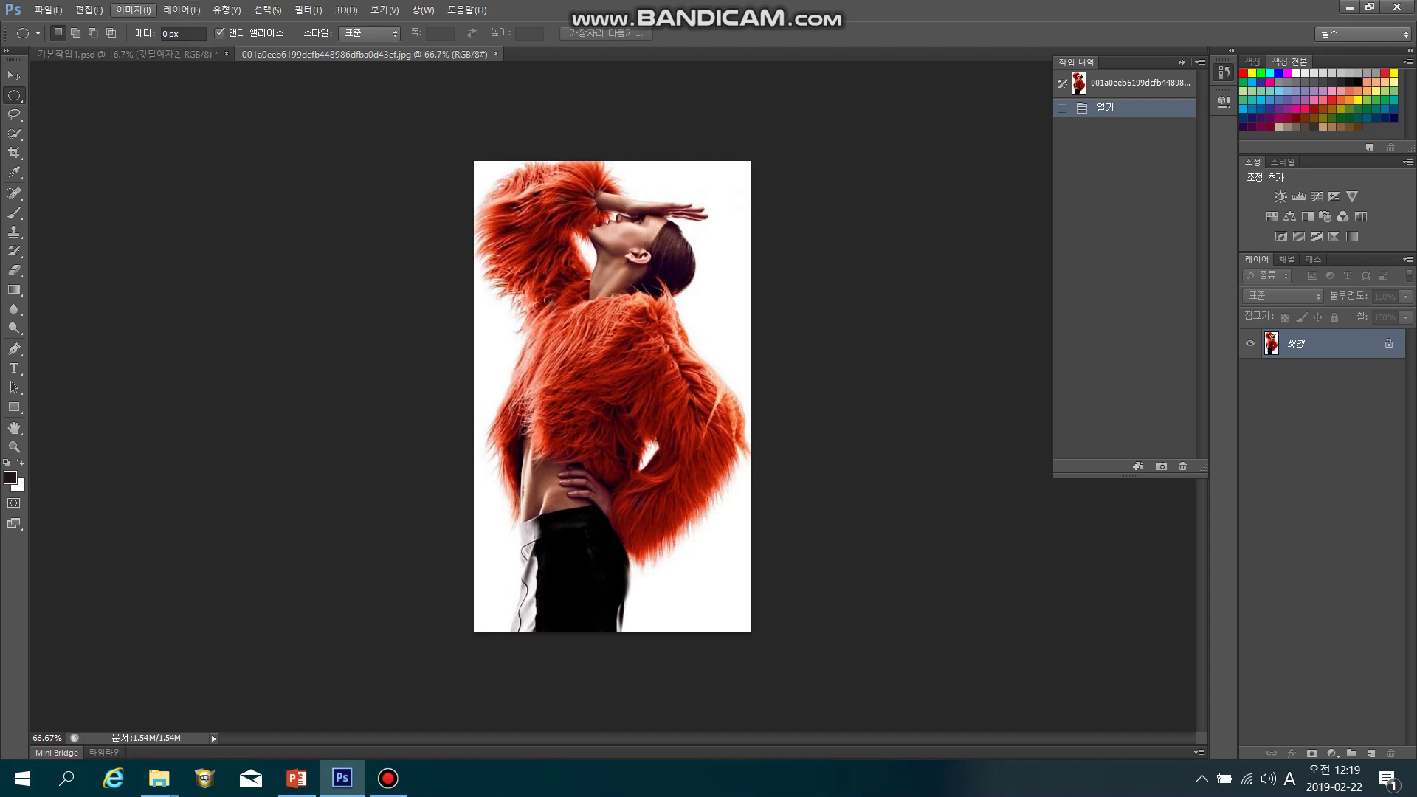
Step: Preview Brightness/Contrast on the photo with brightness at 95 and small contrast shifts, and cancel the adjustment
left_click(134, 10)
mouse_move(170, 56)
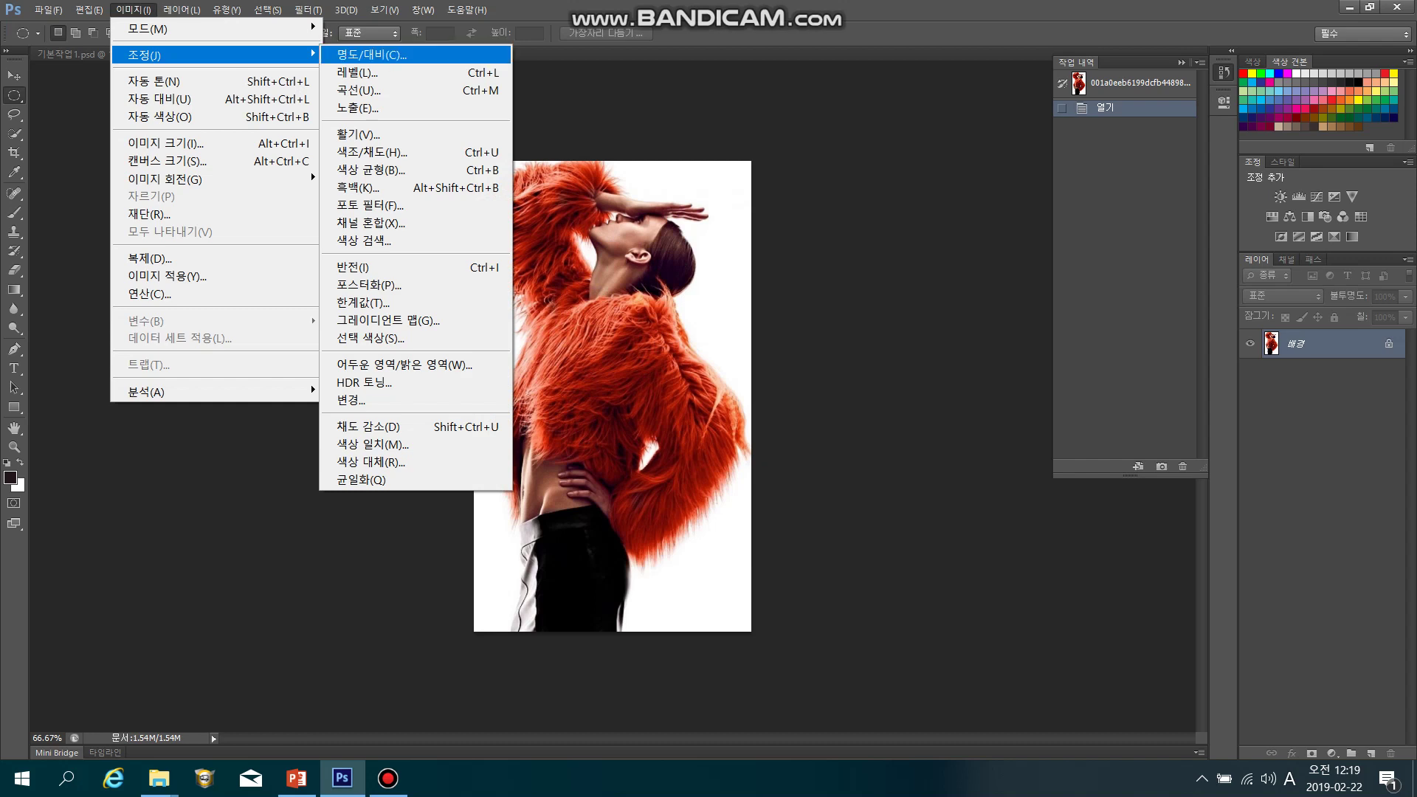
key("Return")
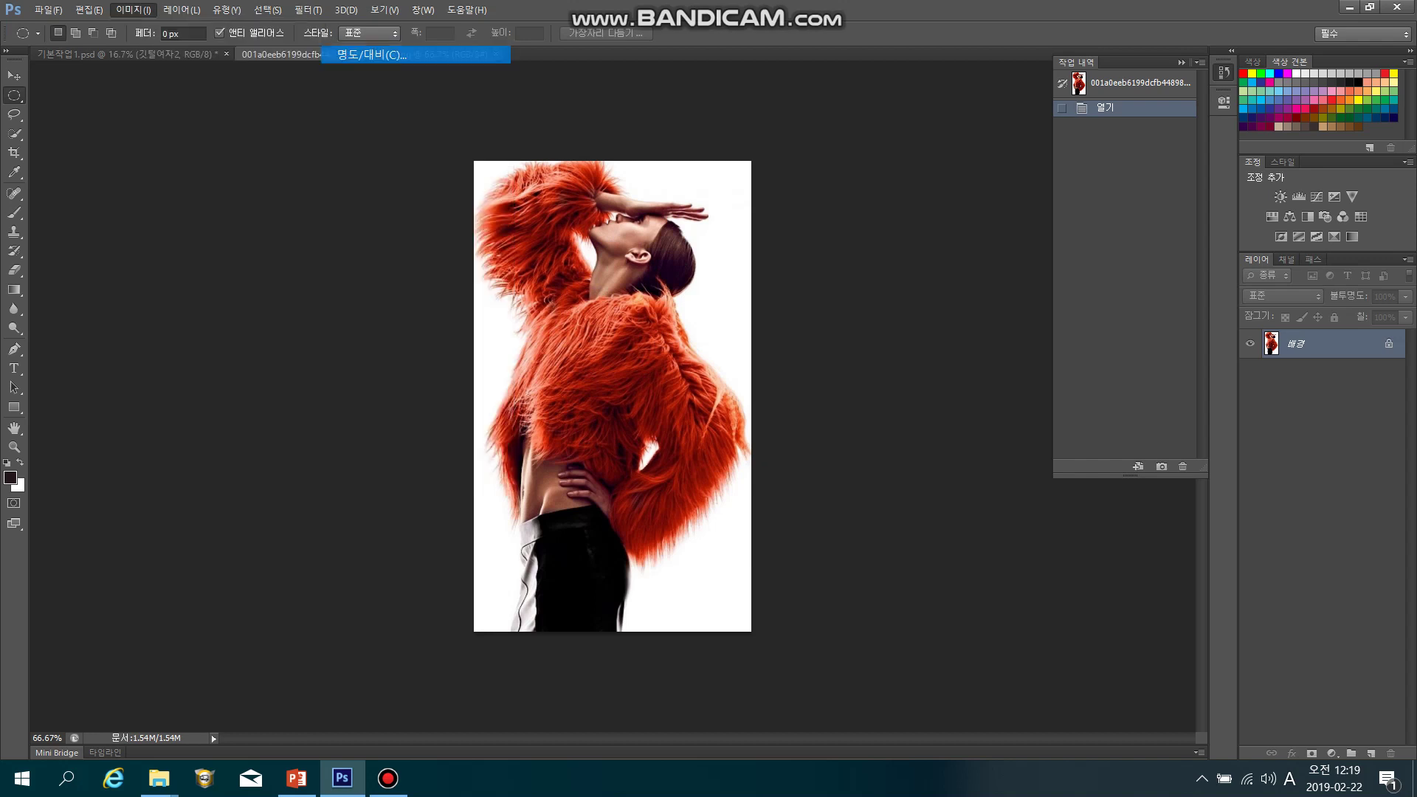
left_click_drag(930, 138, 940, 109)
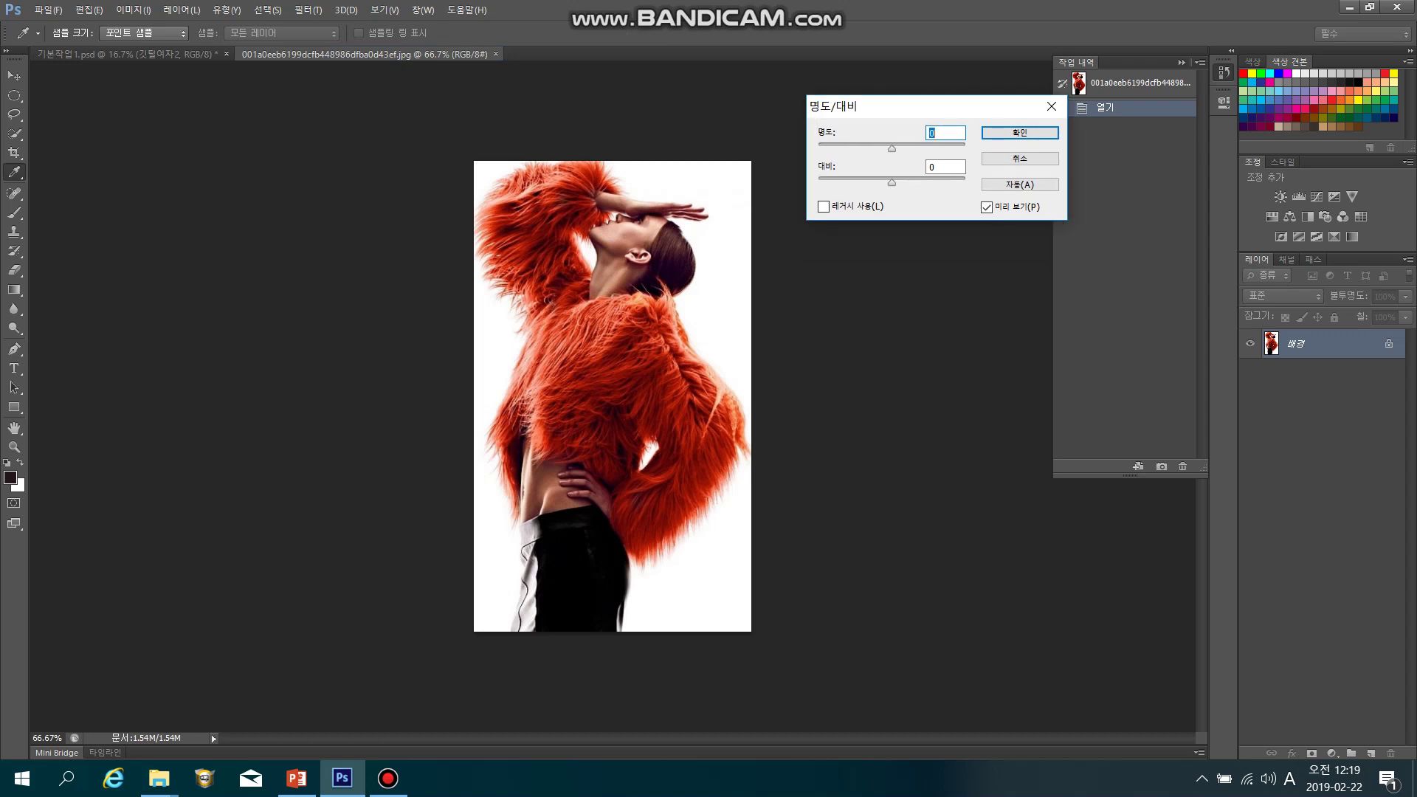
left_click_drag(893, 149, 933, 149)
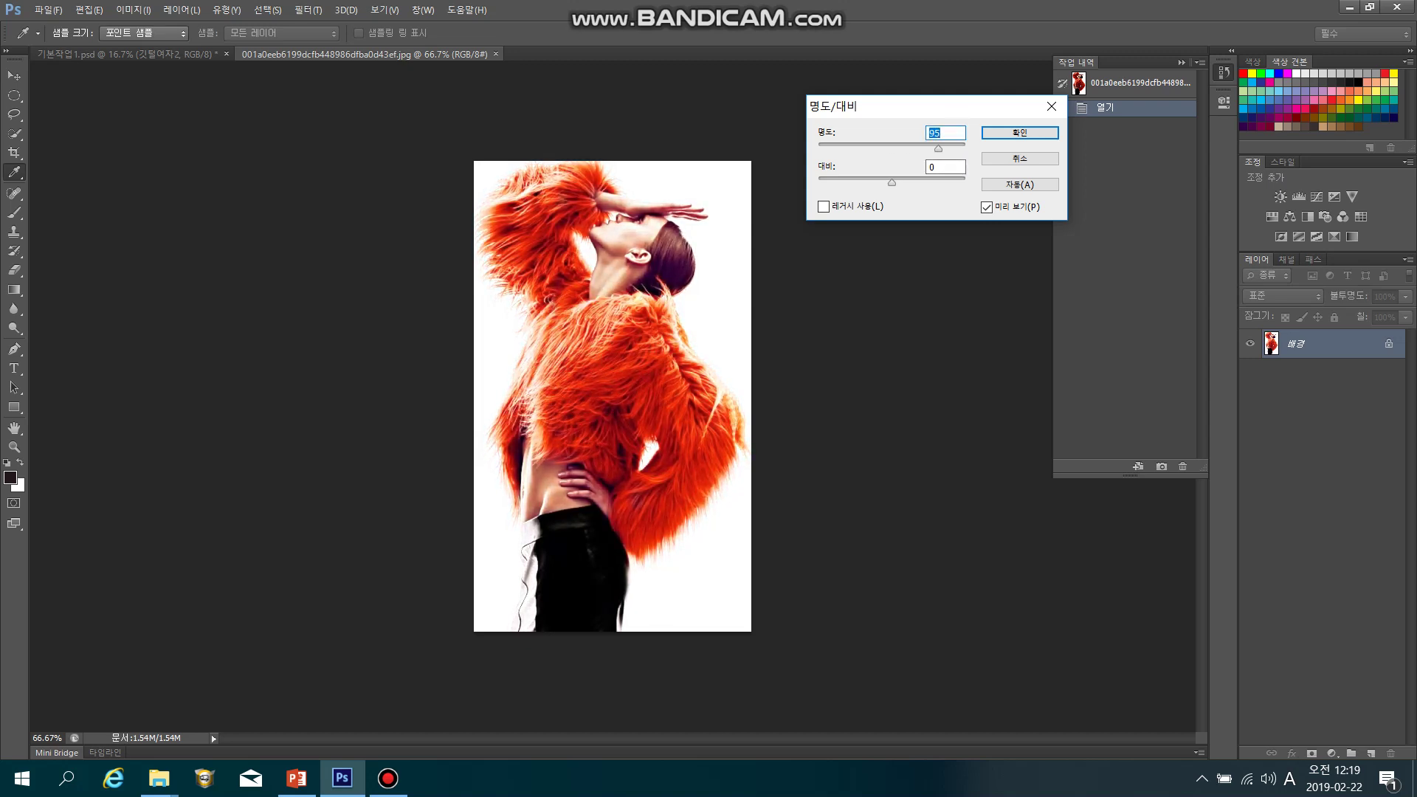
mouse_move(891, 183)
left_mouse_down()
mouse_move(926, 182)
mouse_move(821, 182)
mouse_move(957, 183)
mouse_move(889, 182)
left_mouse_up()
left_click_drag(891, 182, 894, 182)
left_click(1022, 159)
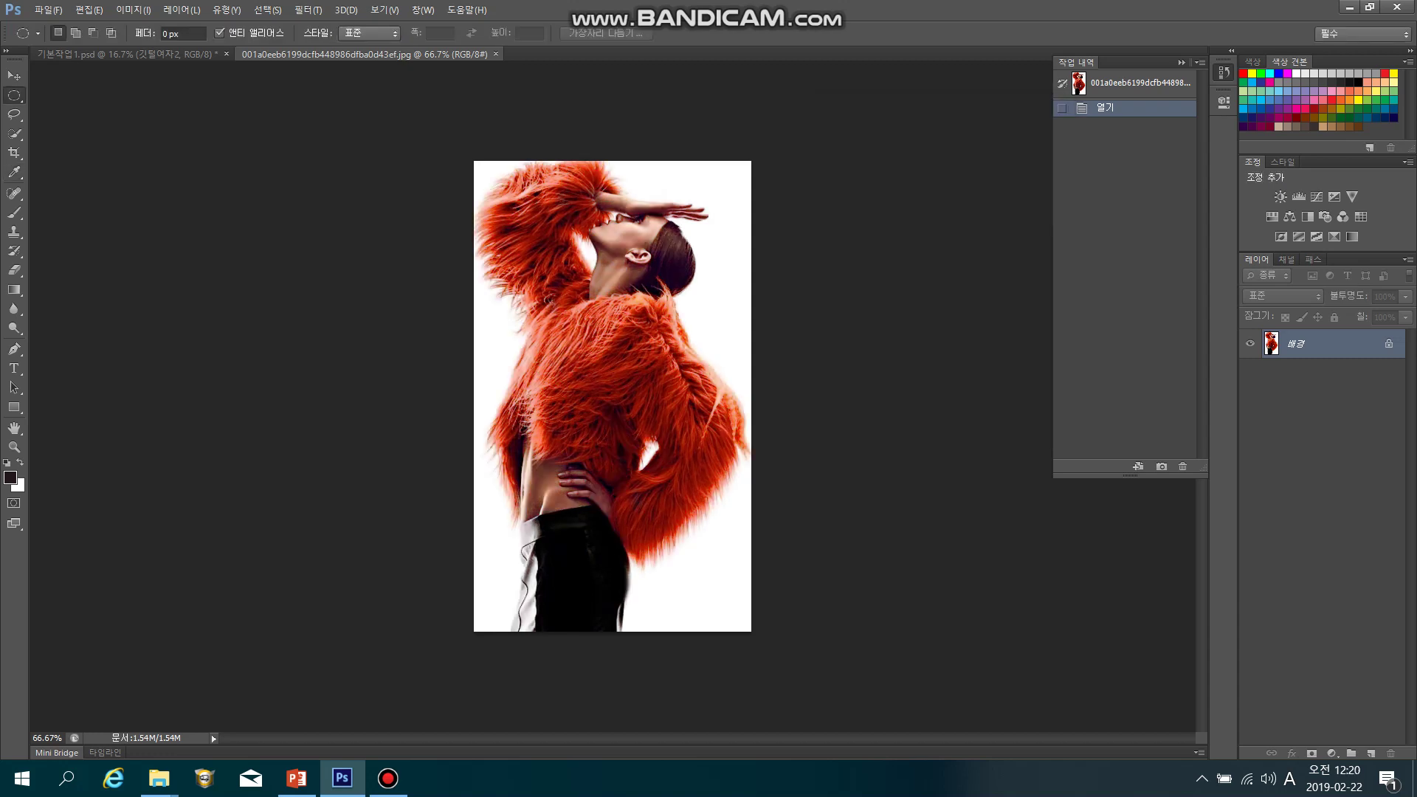
Step: Show the colour channels and brighten the Red channel in Levels by setting its midtone input to about 2.05
left_click(133, 9)
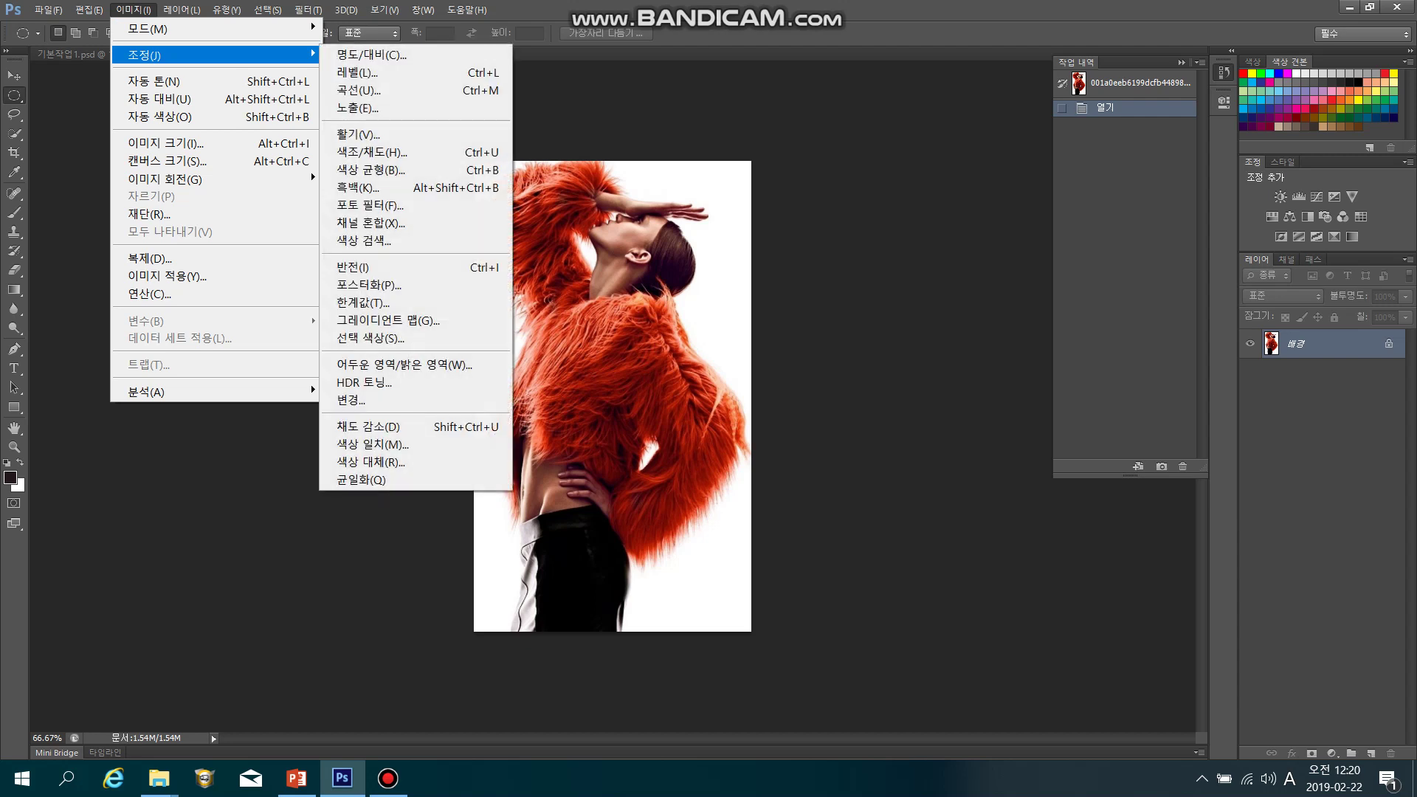
left_click(357, 73)
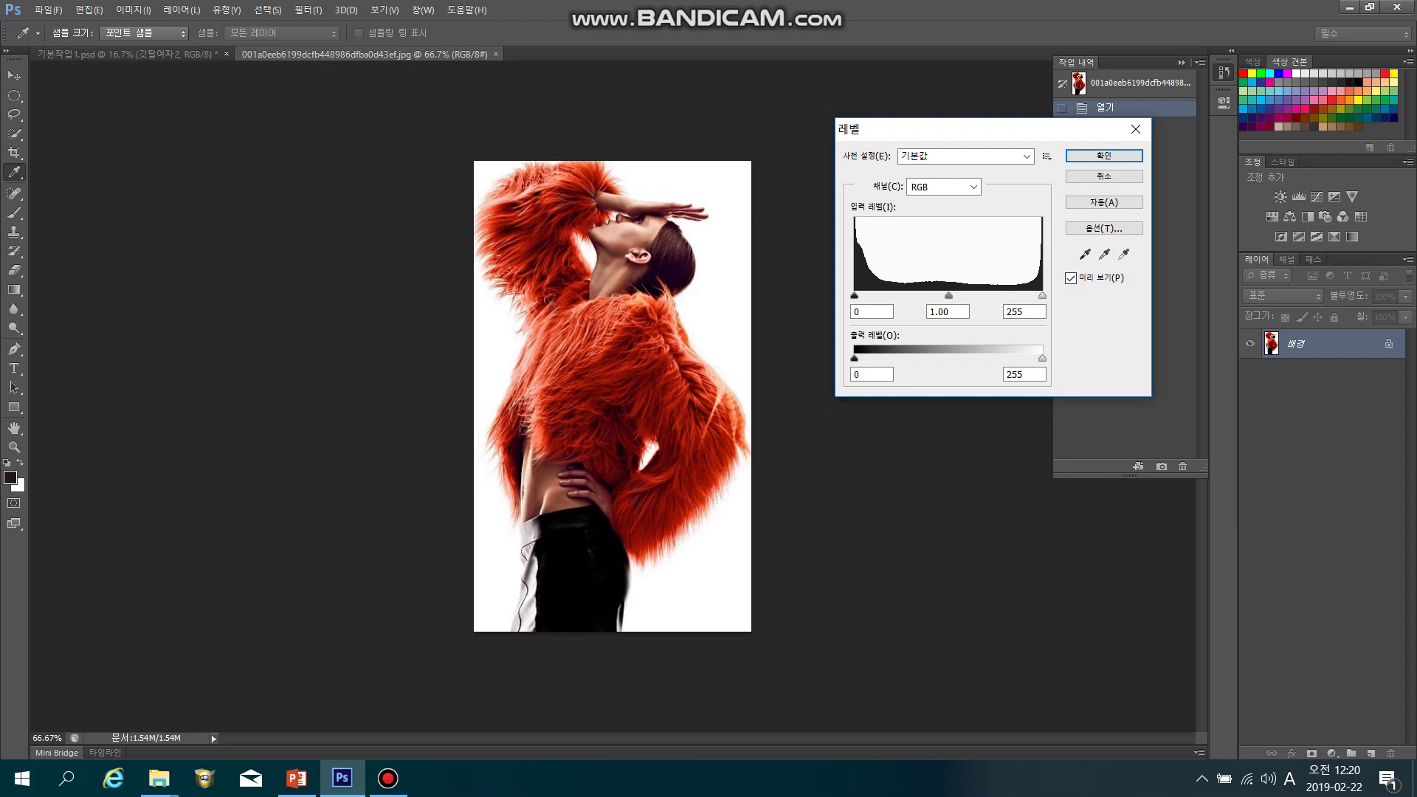
left_click(1286, 259)
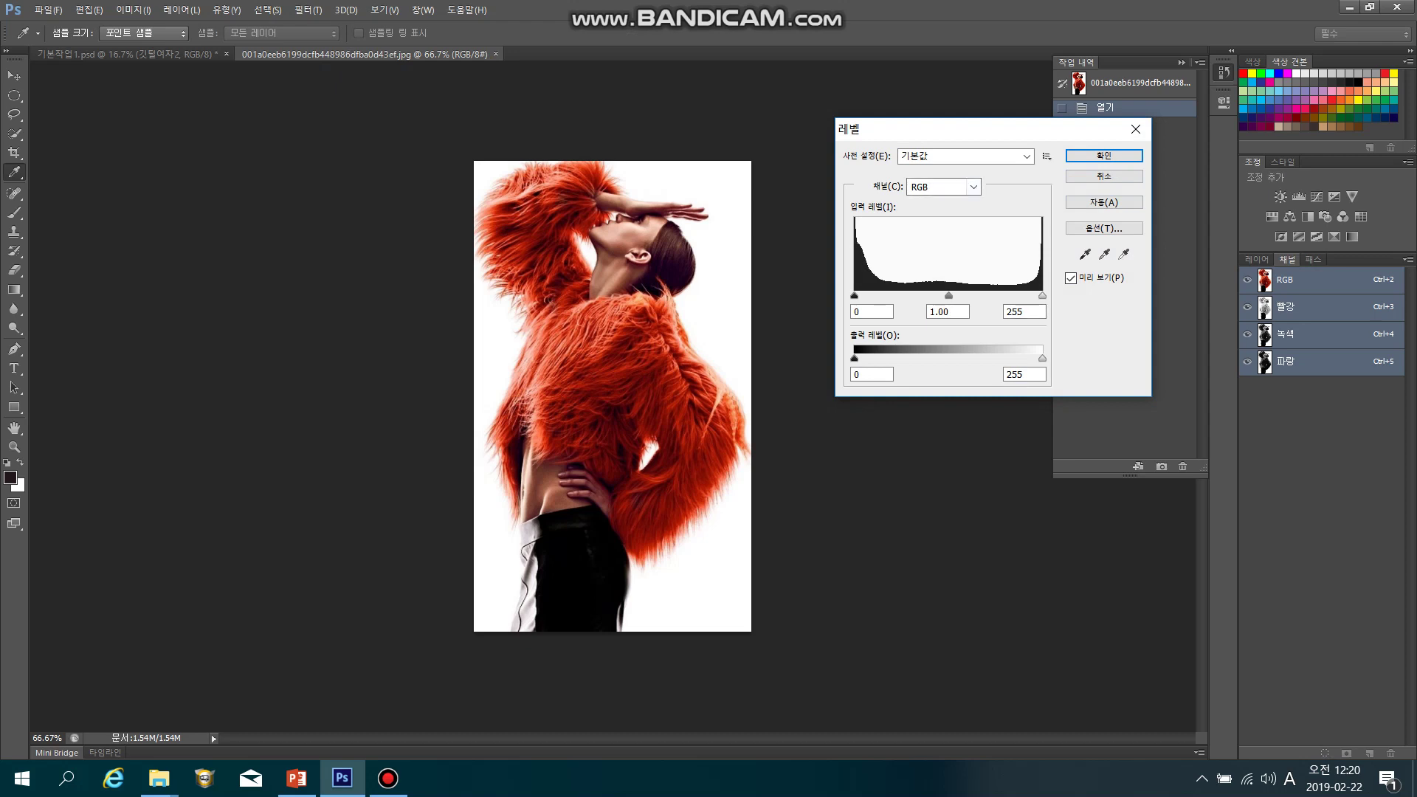
left_click(973, 187)
left_click(952, 219)
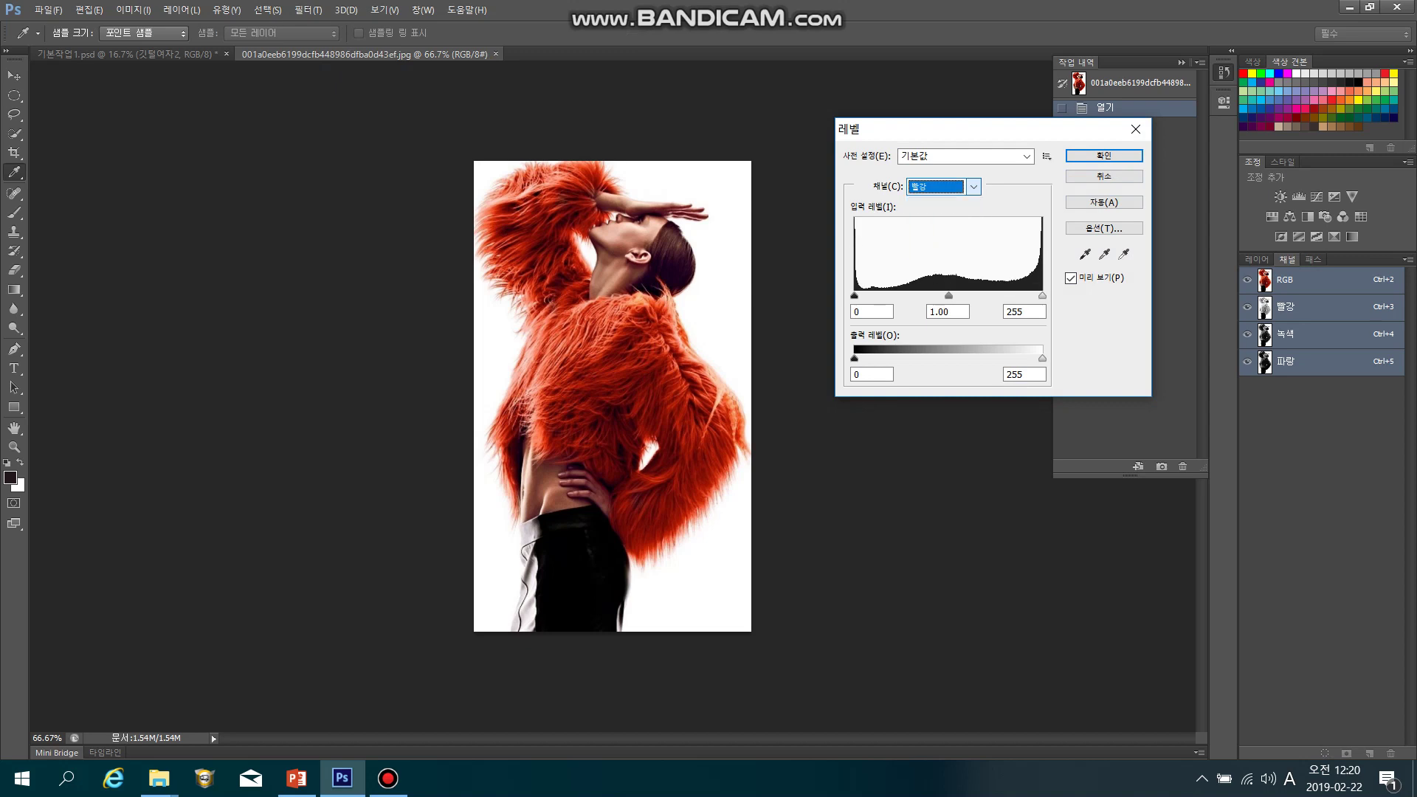
left_click_drag(950, 295, 900, 296)
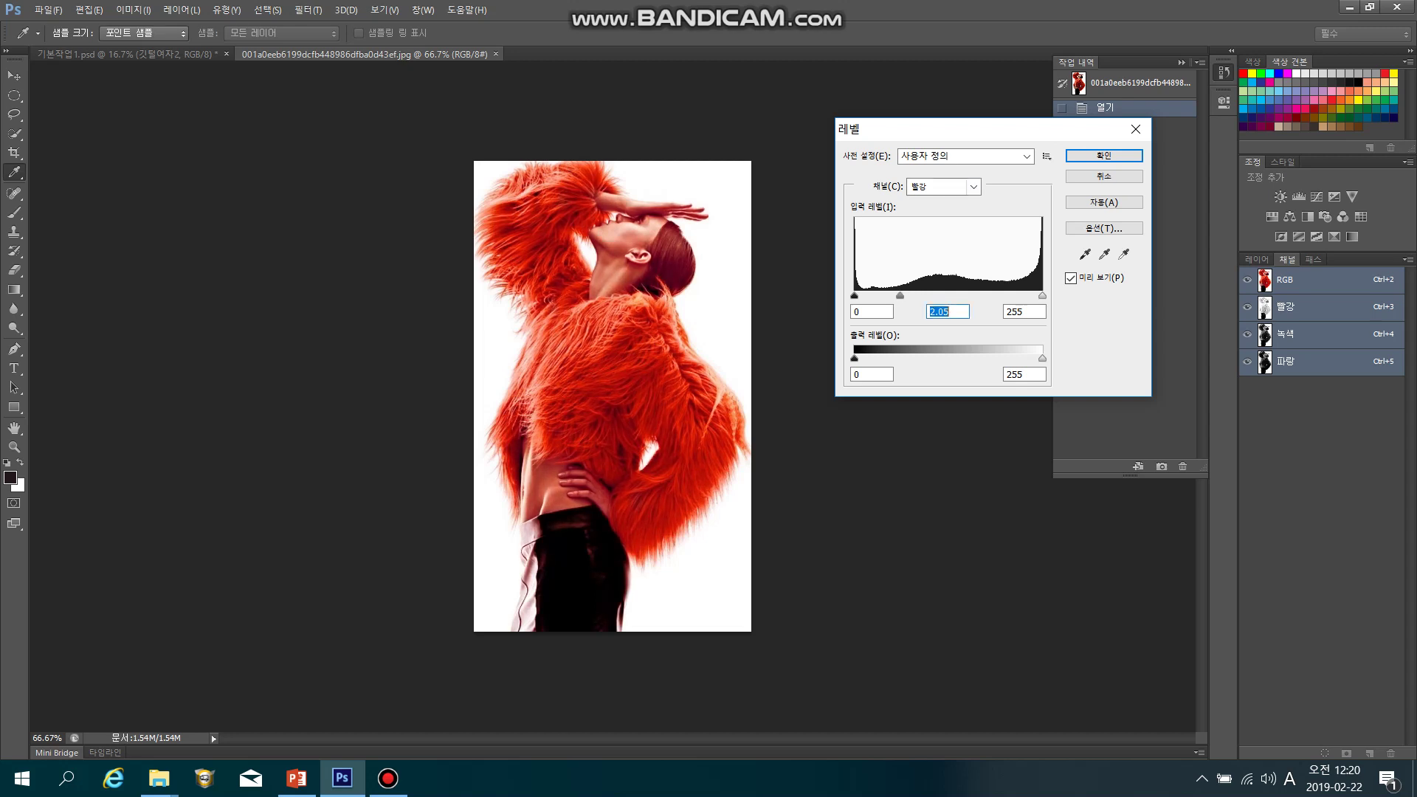
Step: Set the Green and Blue midtone inputs to about 2.08 in Levels and cancel the adjustment
left_click(974, 186)
left_click(949, 234)
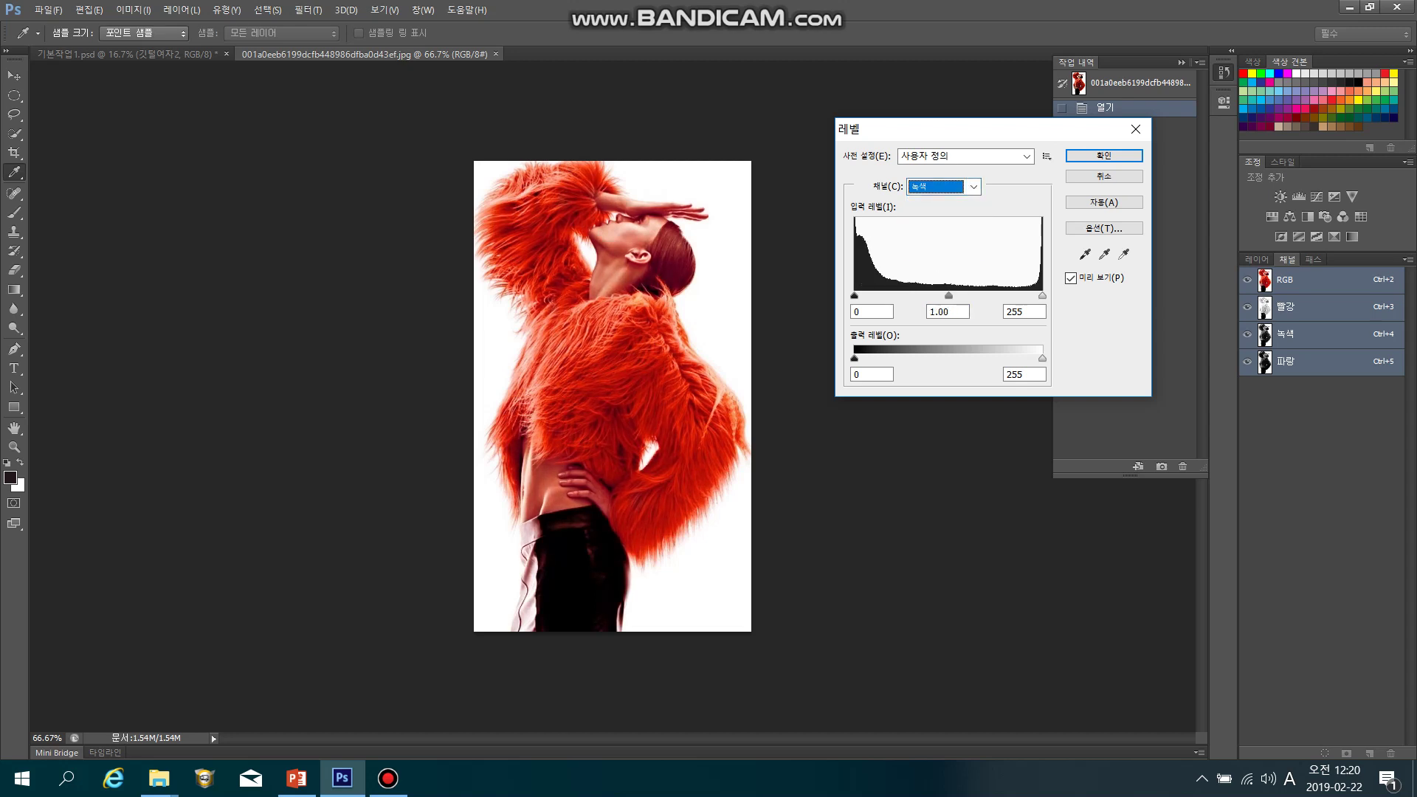
left_click_drag(948, 296, 899, 296)
left_click(974, 187)
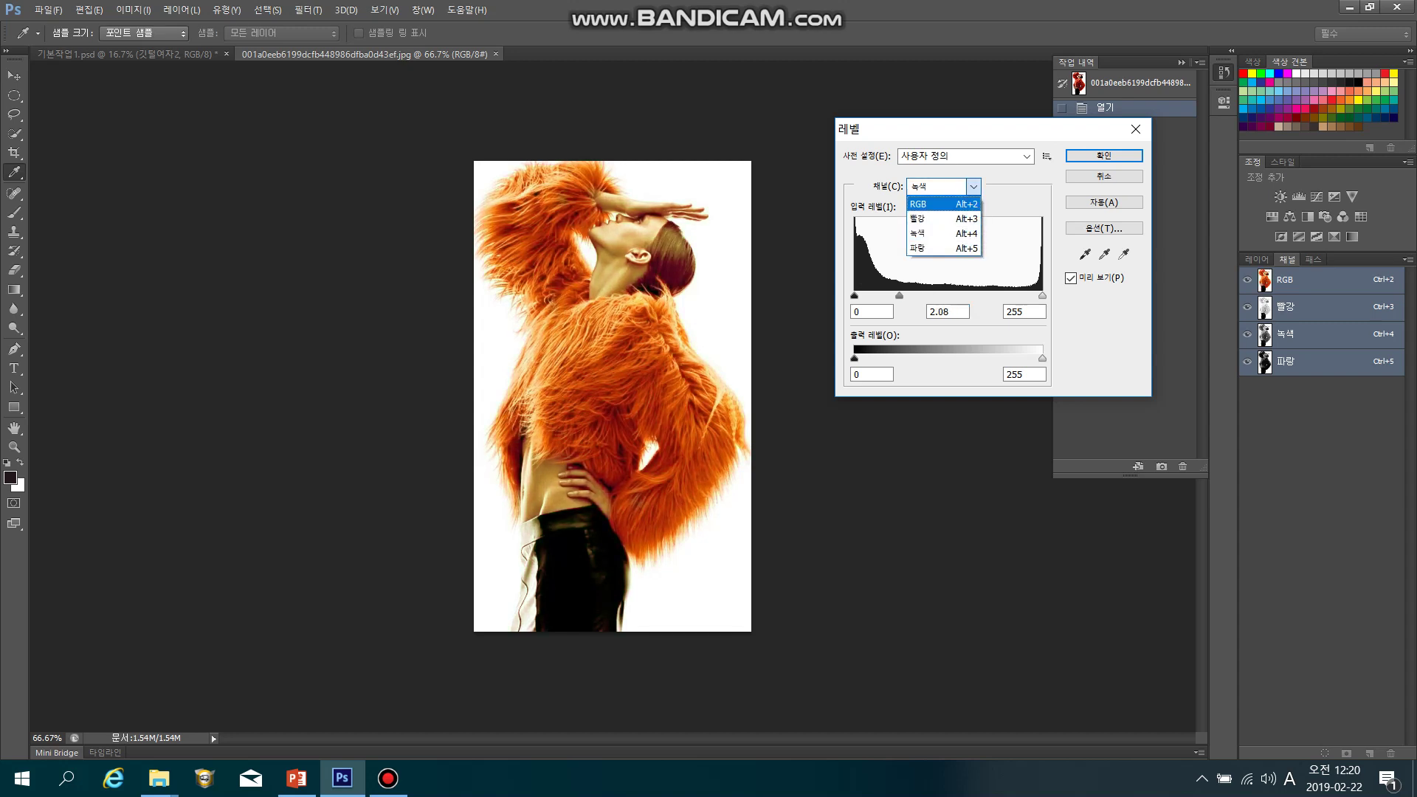
left_click(948, 250)
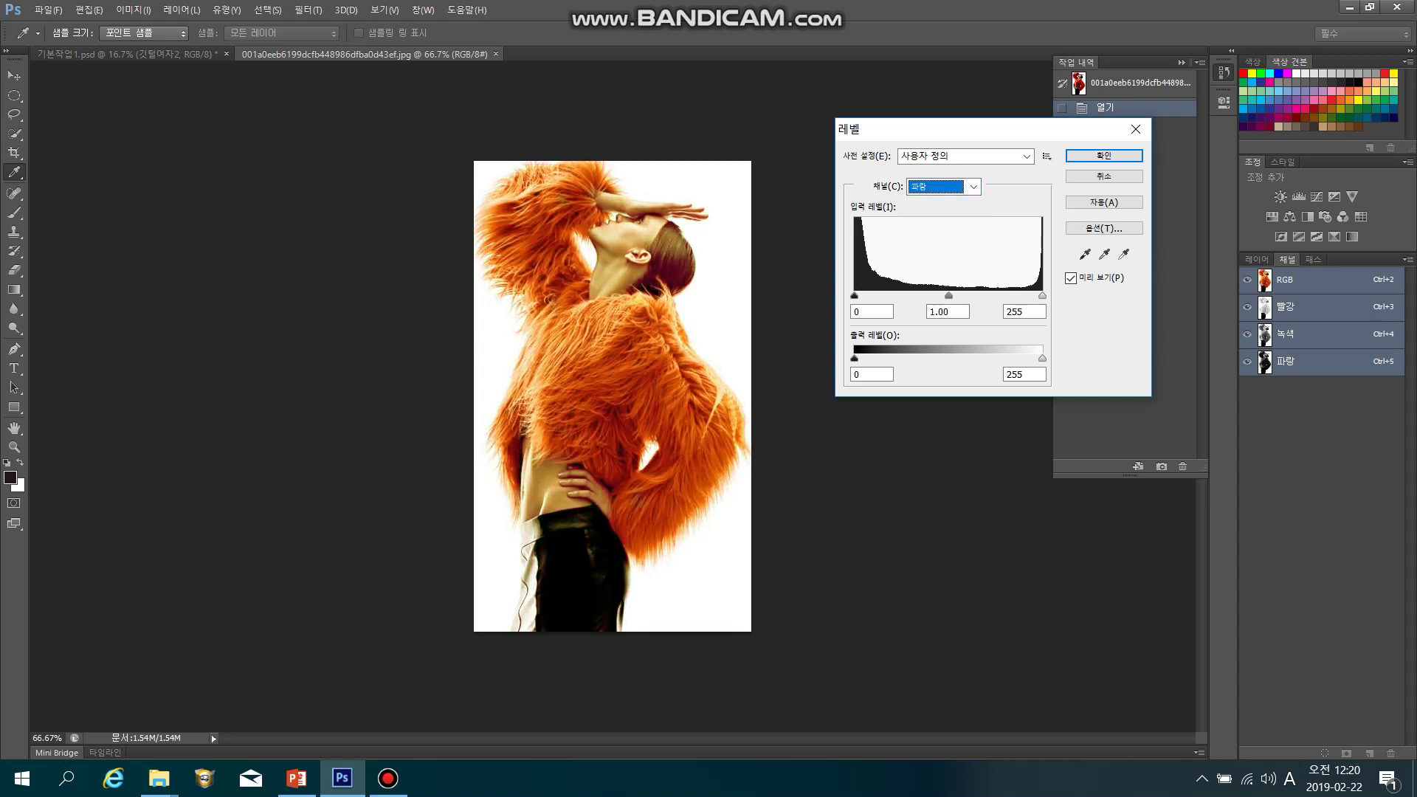
left_click_drag(948, 296, 899, 296)
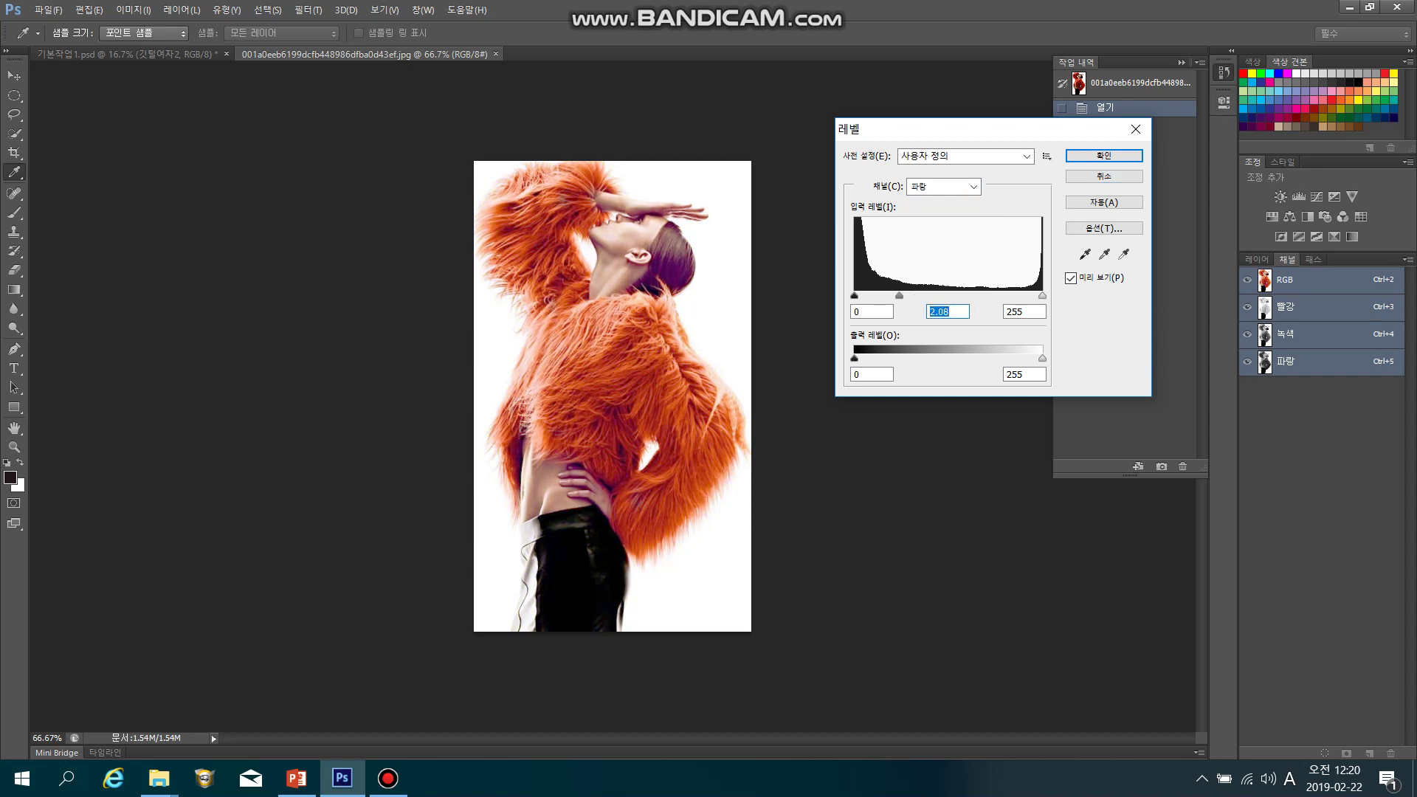
left_click(1104, 177)
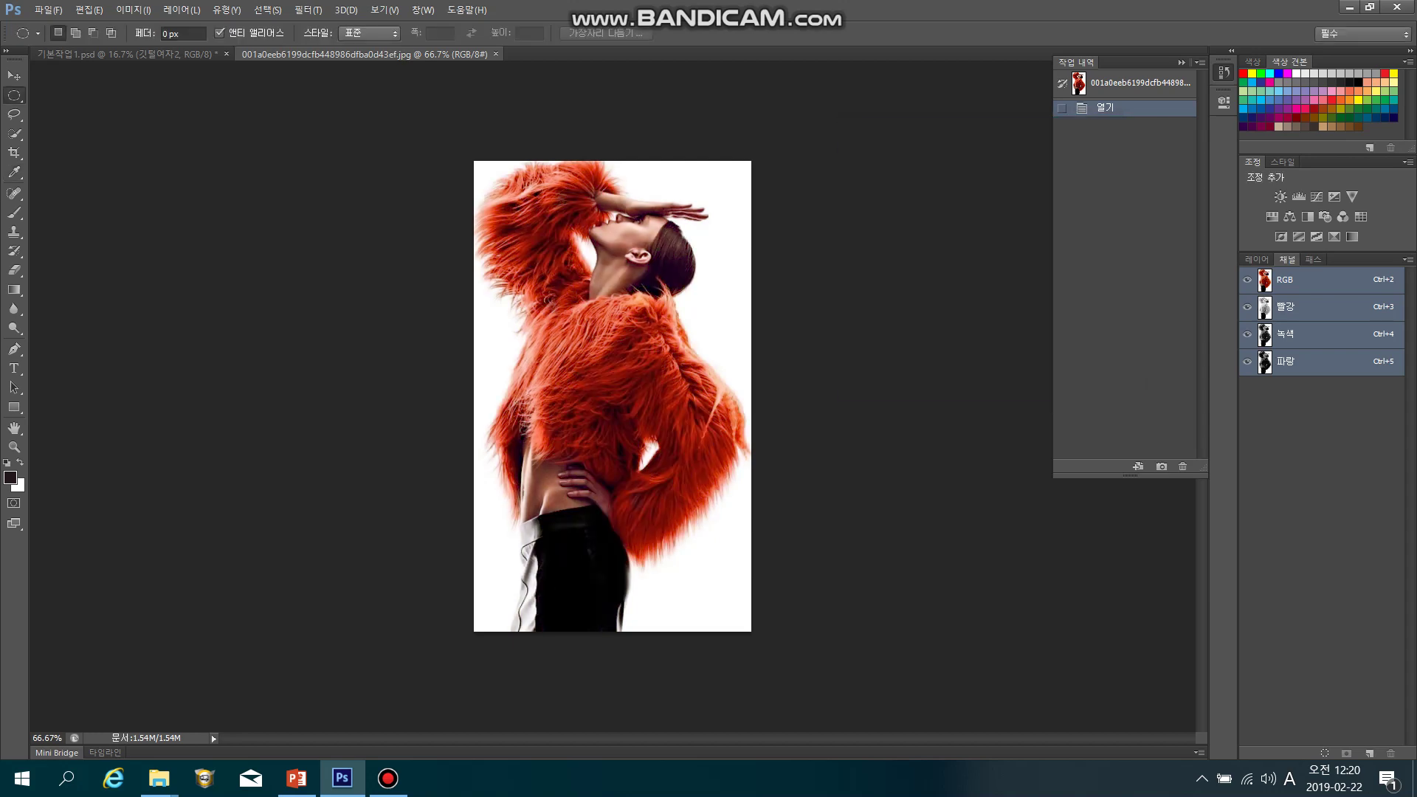
Step: Preview an RGB contrast curve with a point at 127/127 and another at input 156, output 179, and cancel Curves
left_click(133, 10)
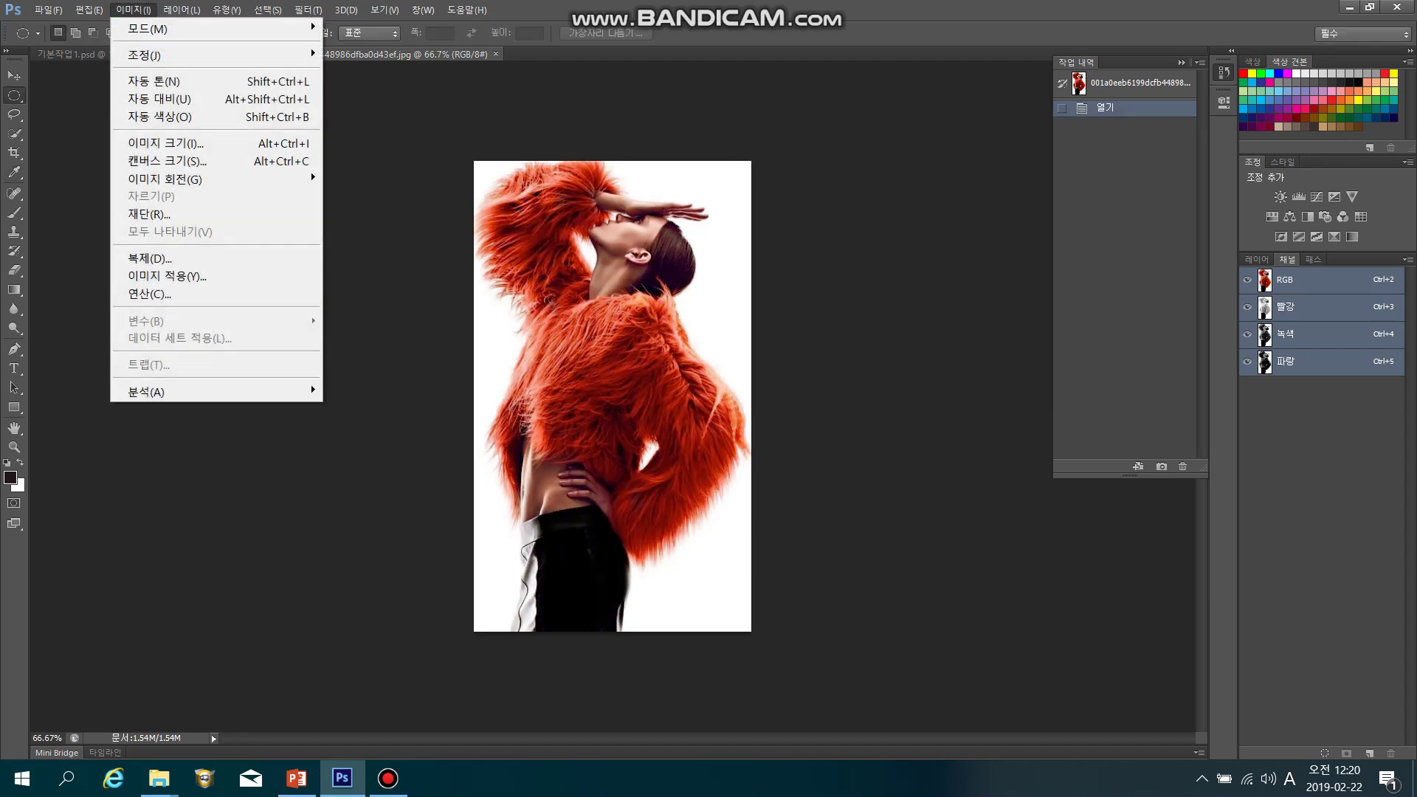
mouse_move(214, 55)
left_click(359, 90)
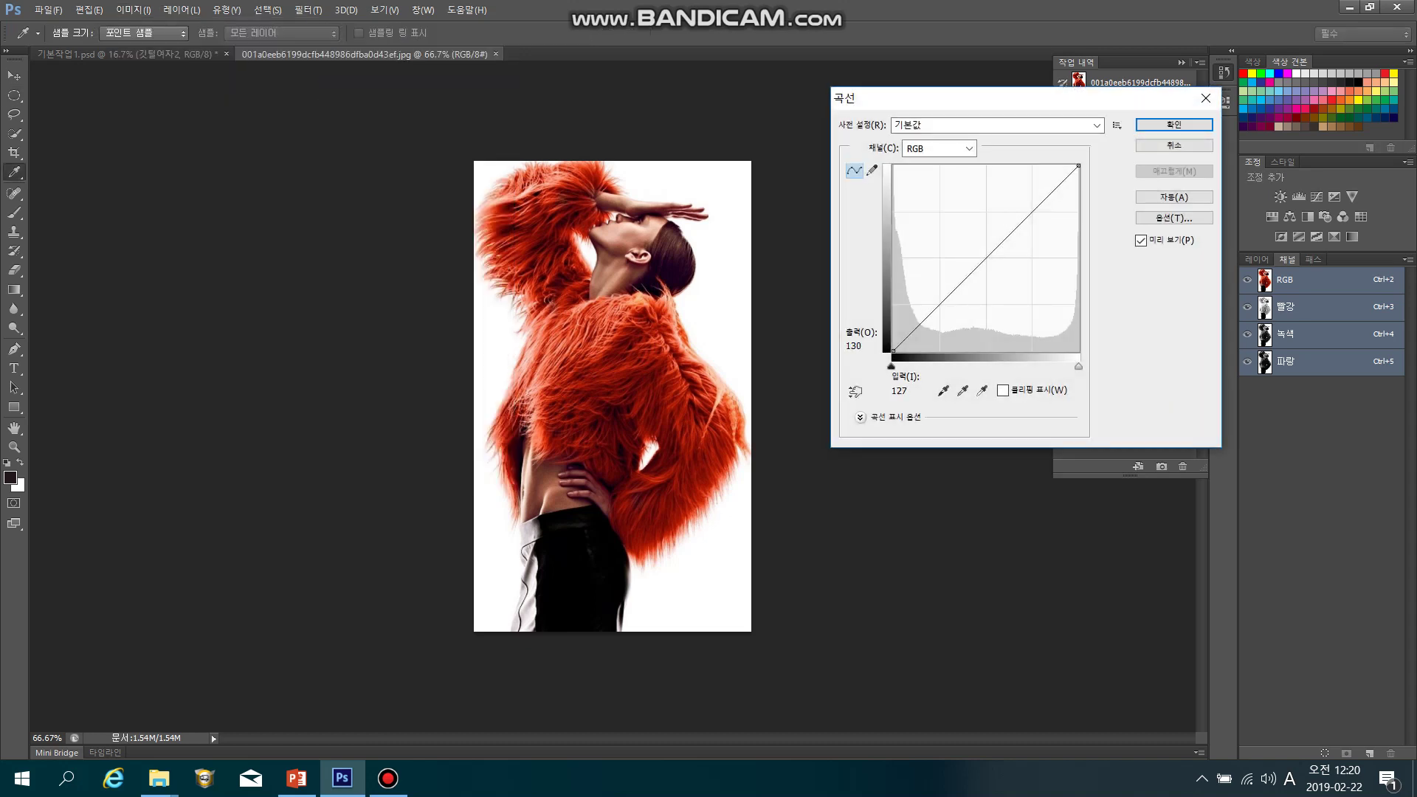
left_click(985, 259)
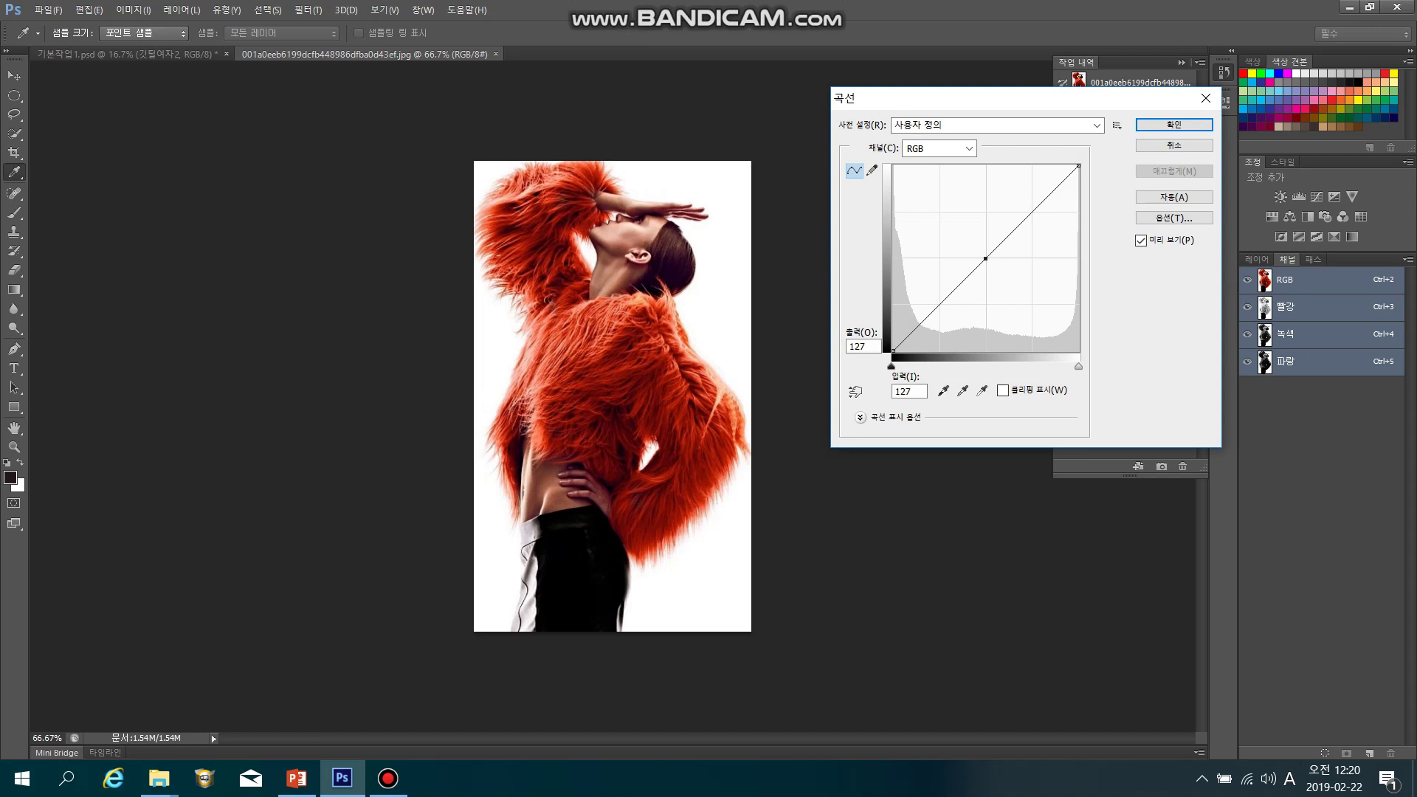
left_click_drag(1007, 238, 1007, 220)
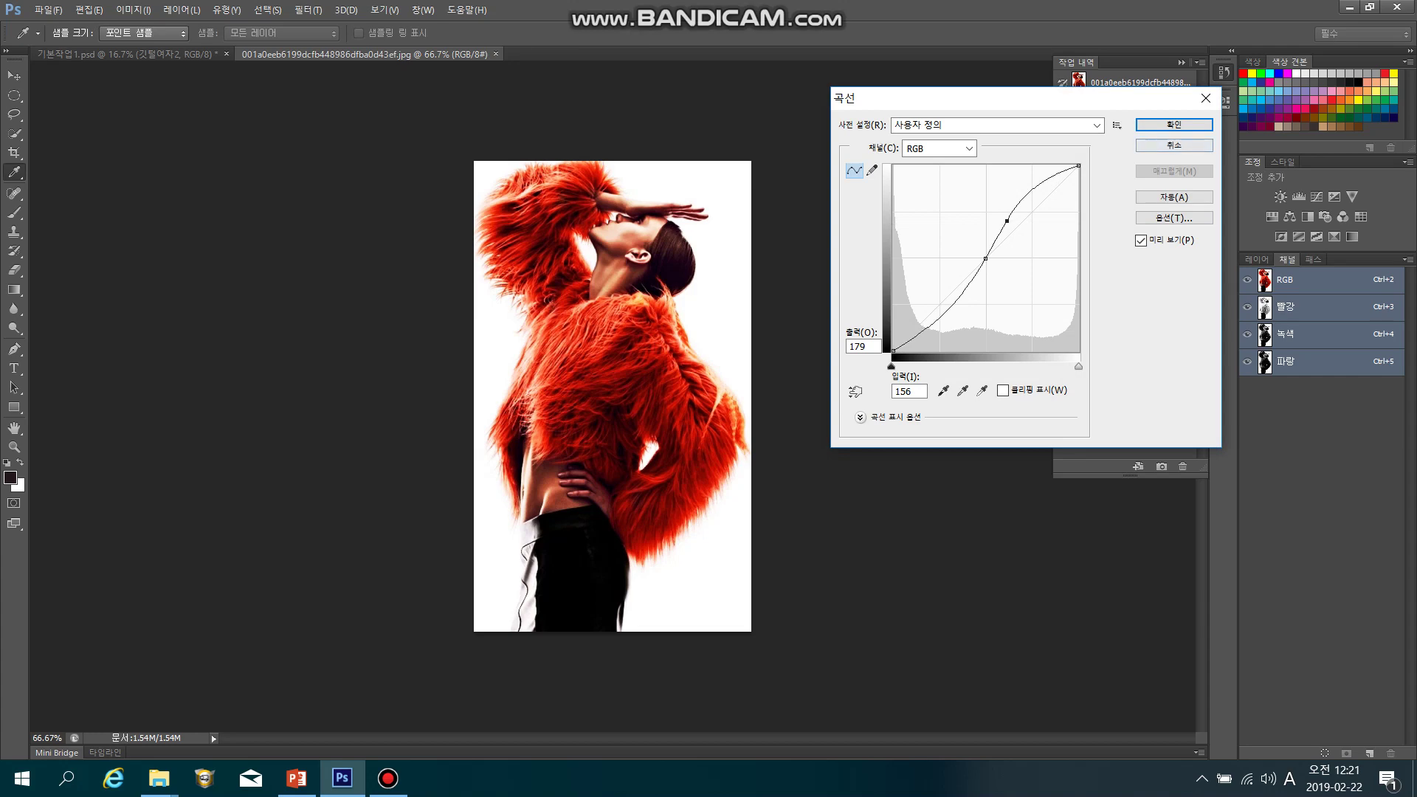
left_click(1173, 145)
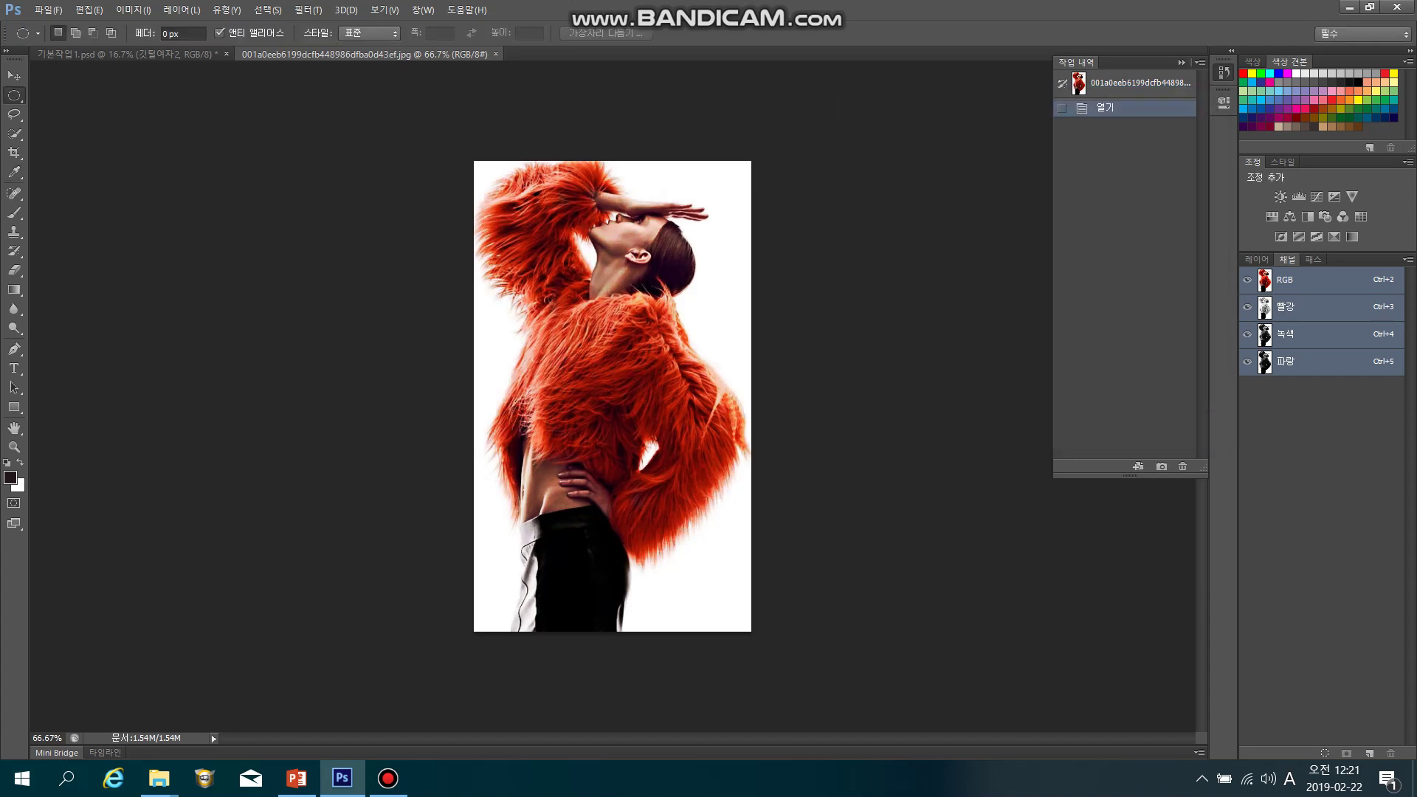
Step: Add a midtone point to the Red channel curve in Curves and raise it slightly
left_click(133, 10)
mouse_move(214, 54)
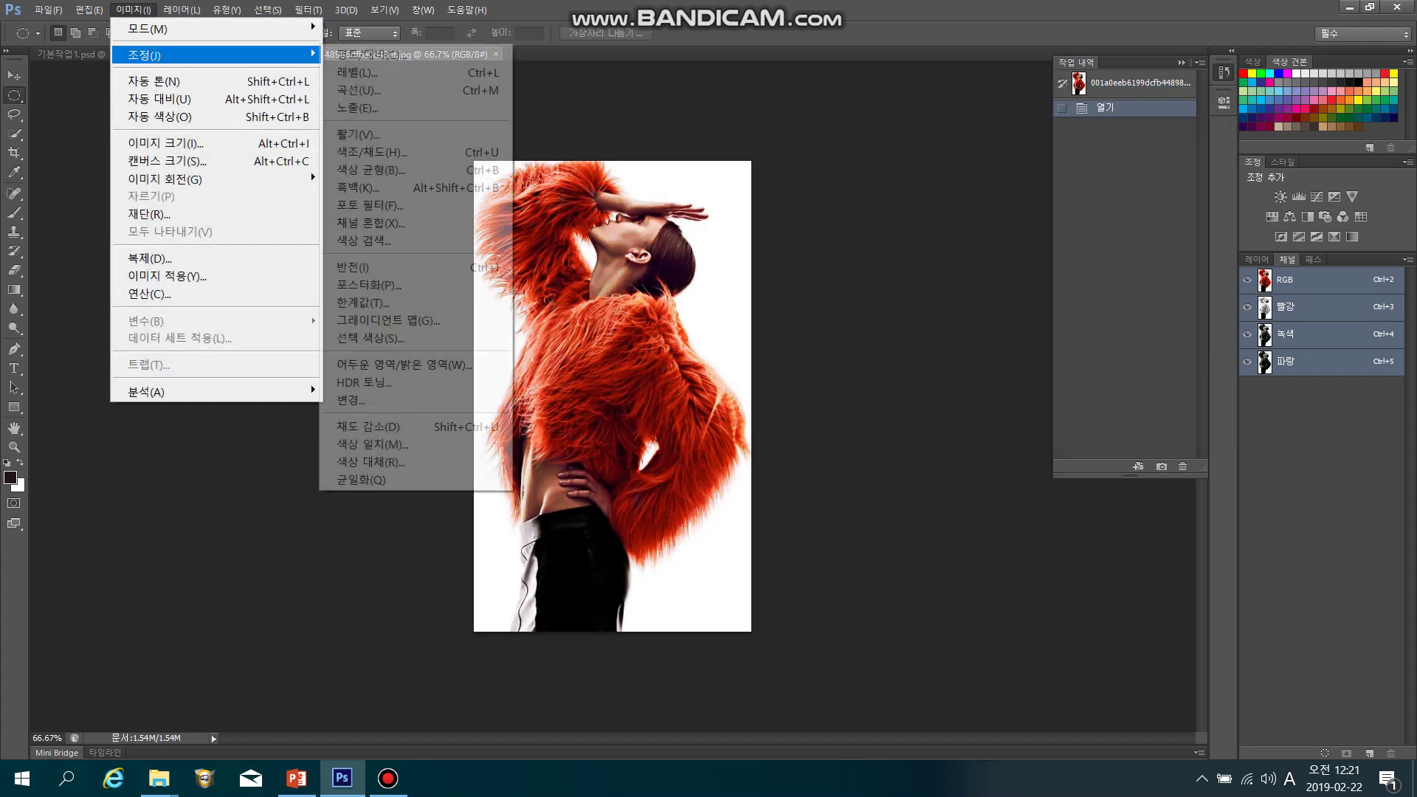
left_click(359, 90)
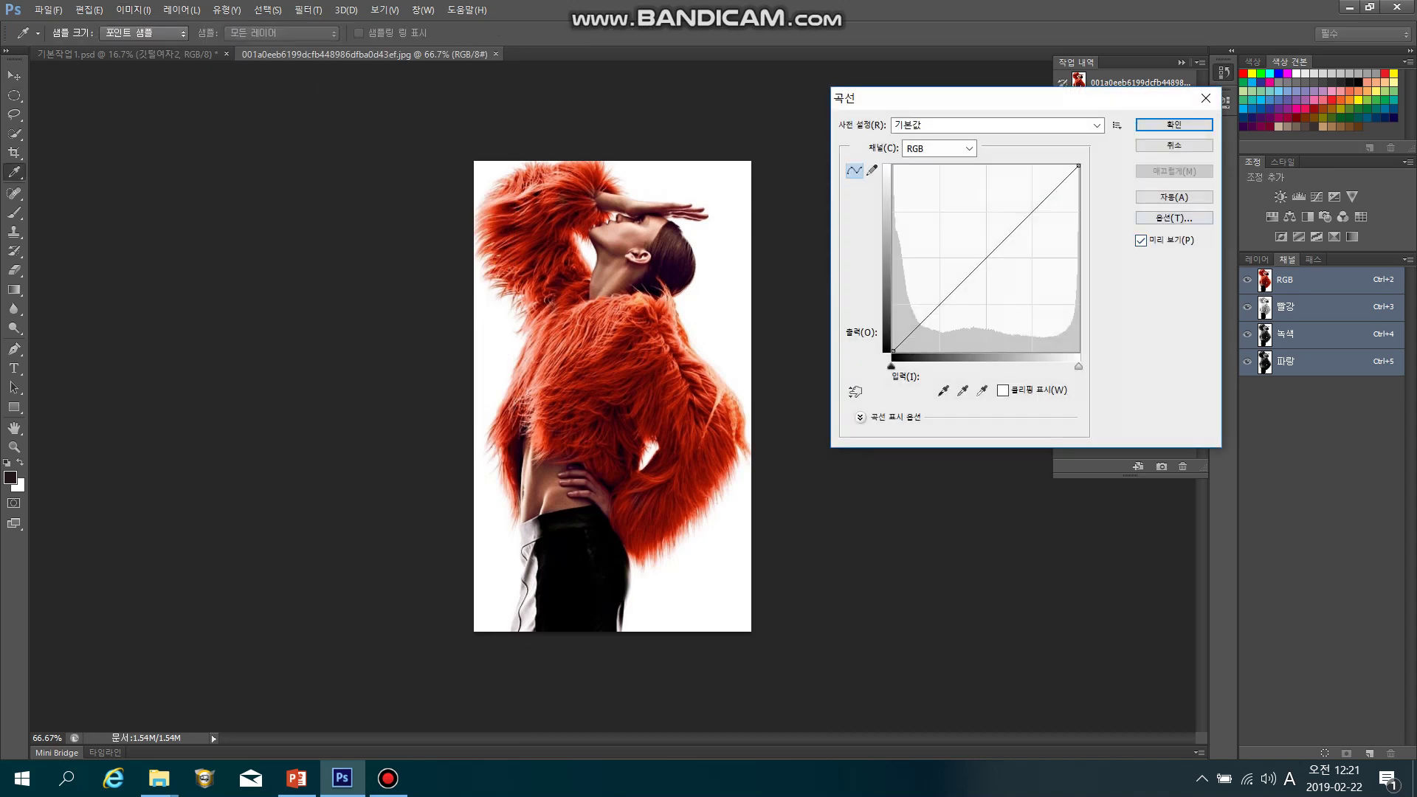
left_click(936, 149)
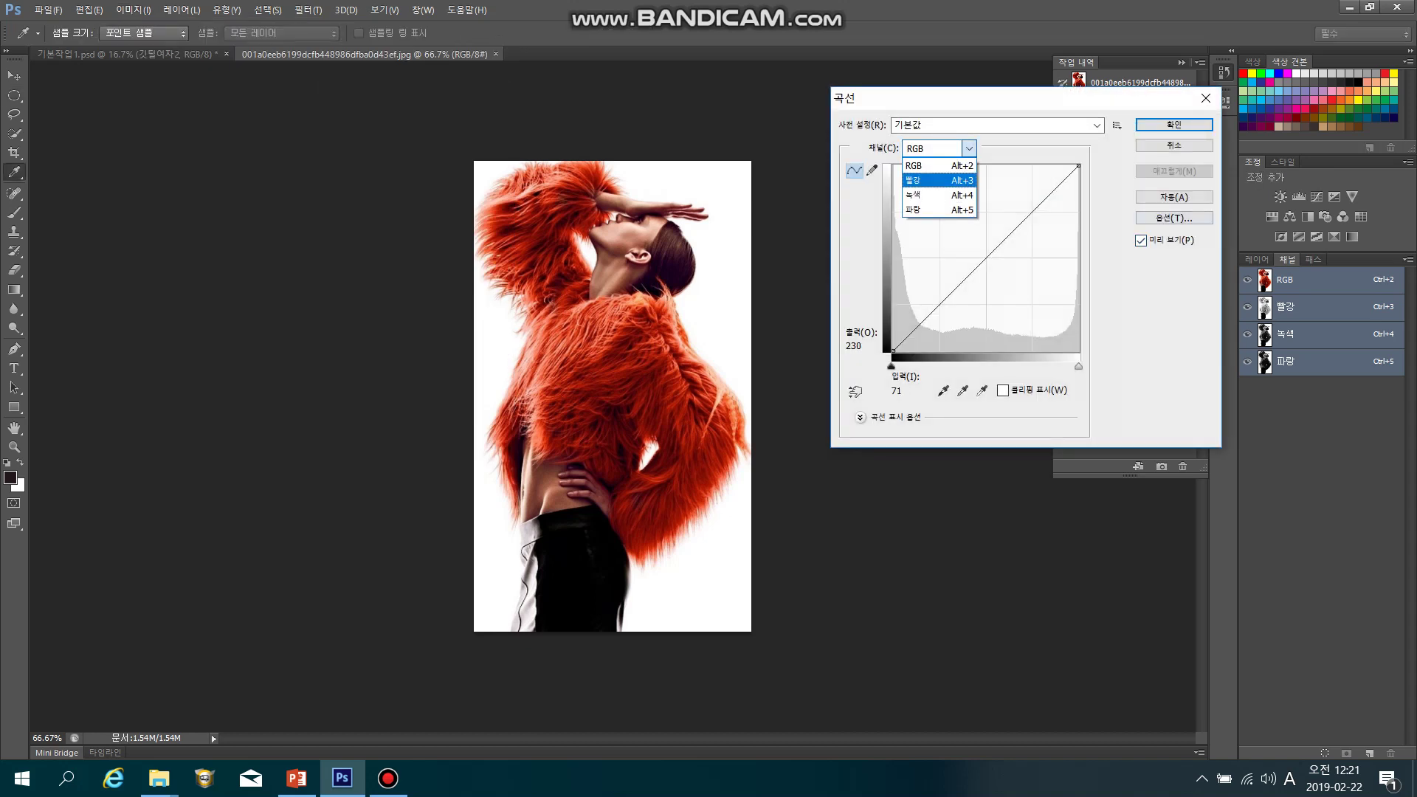
left_click(944, 181)
left_click(981, 264)
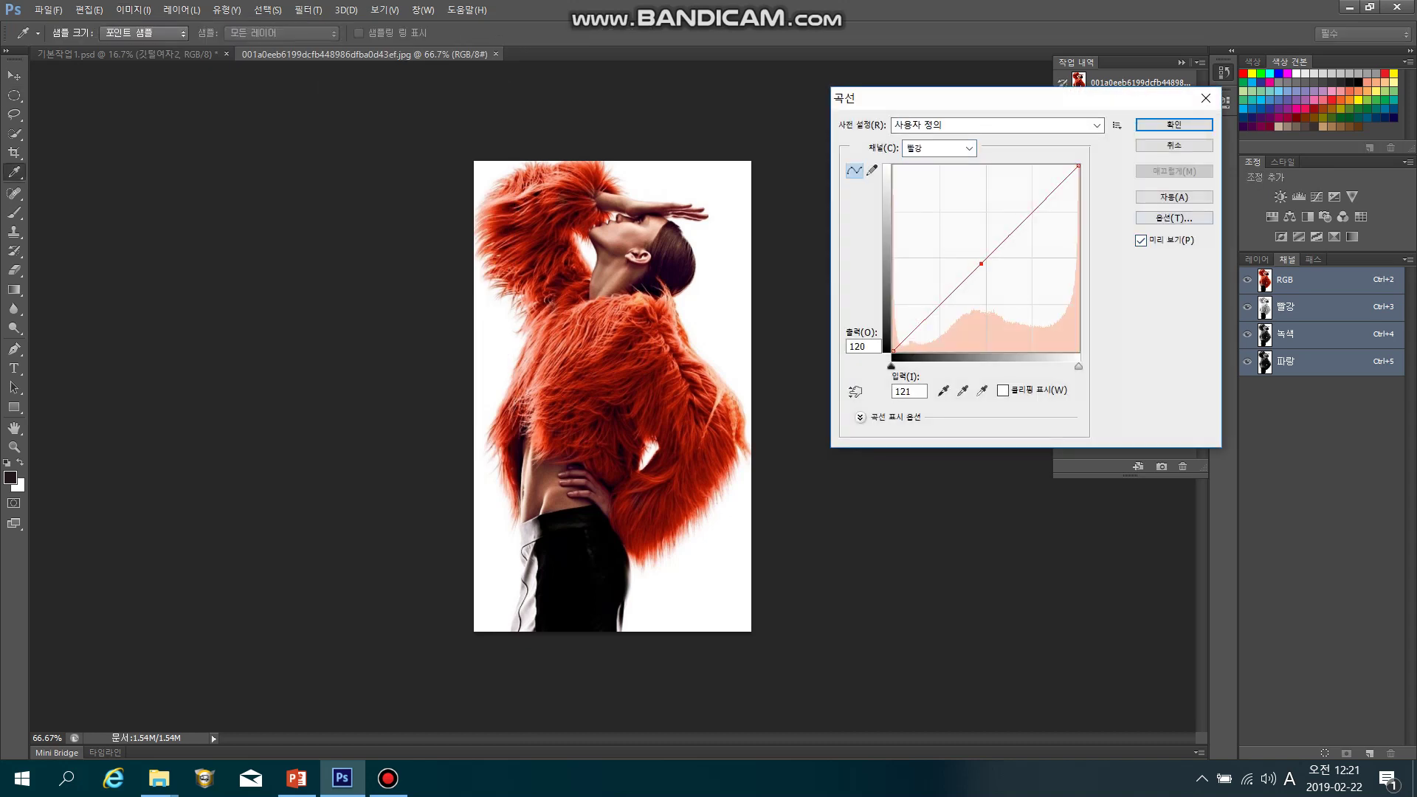
left_click_drag(981, 263, 972, 255)
Step: Lower the Green curve at input 141 to about output 113 and the Blue curve at input 138 to about 112
left_click(937, 148)
left_click(944, 199)
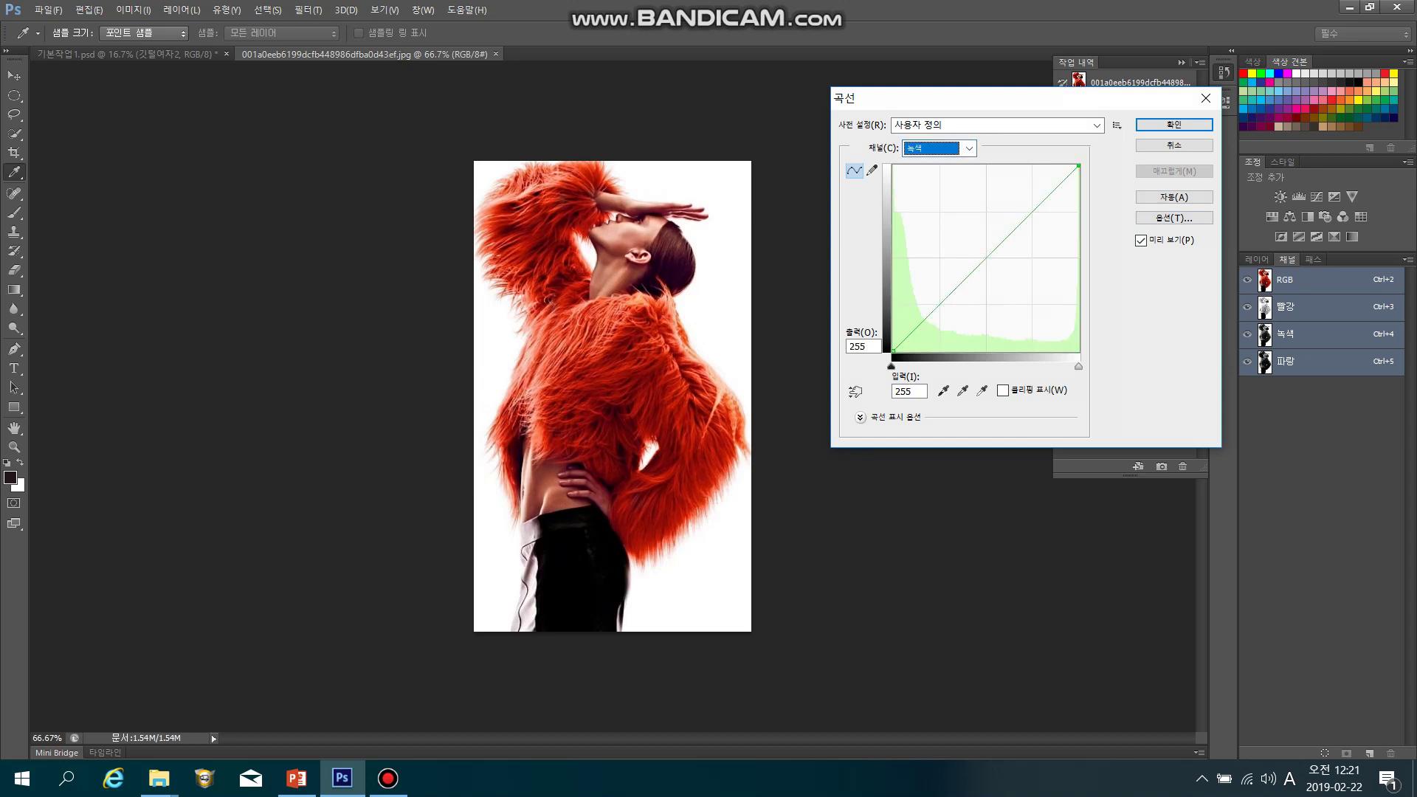
left_click_drag(995, 248, 996, 268)
left_click(937, 149)
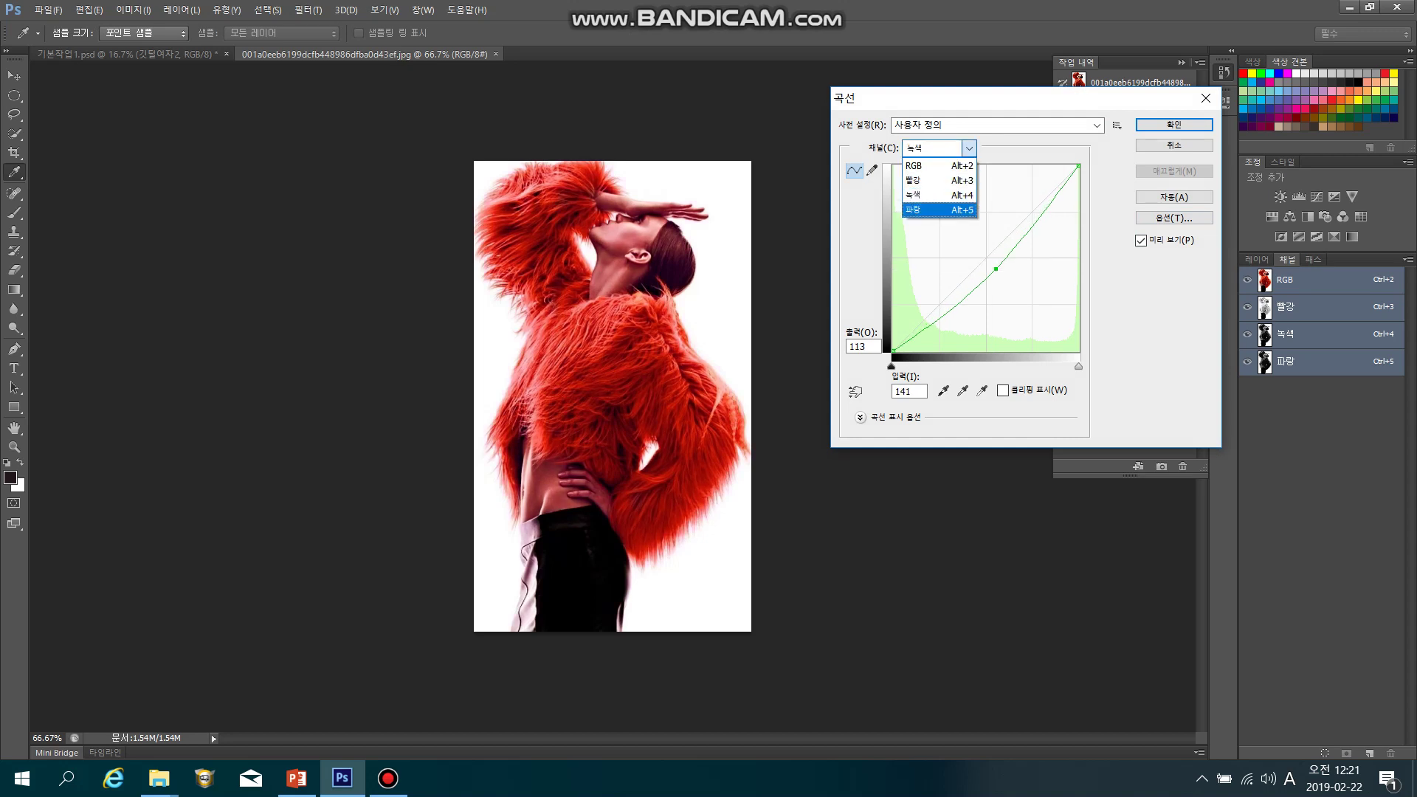
left_click(934, 210)
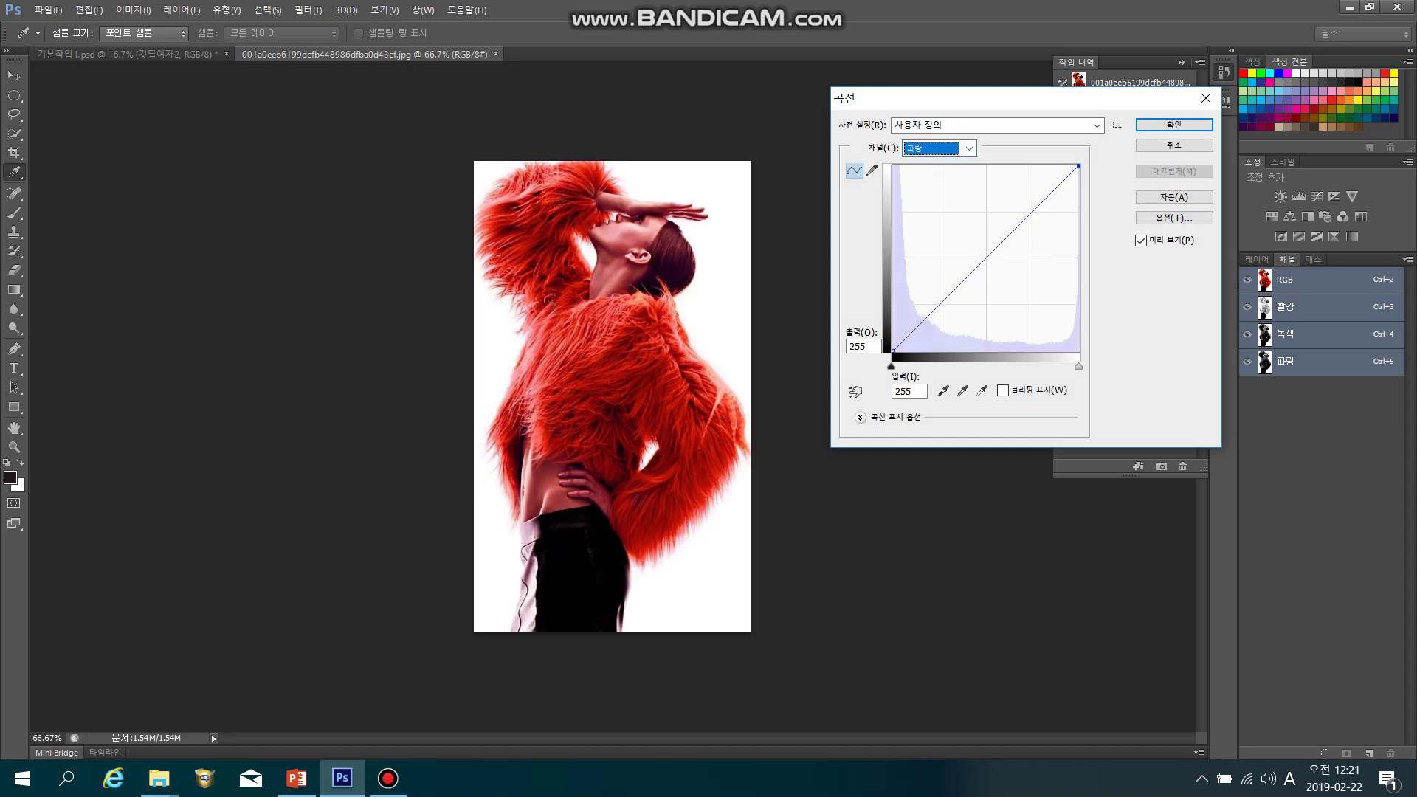
left_click_drag(994, 251, 994, 270)
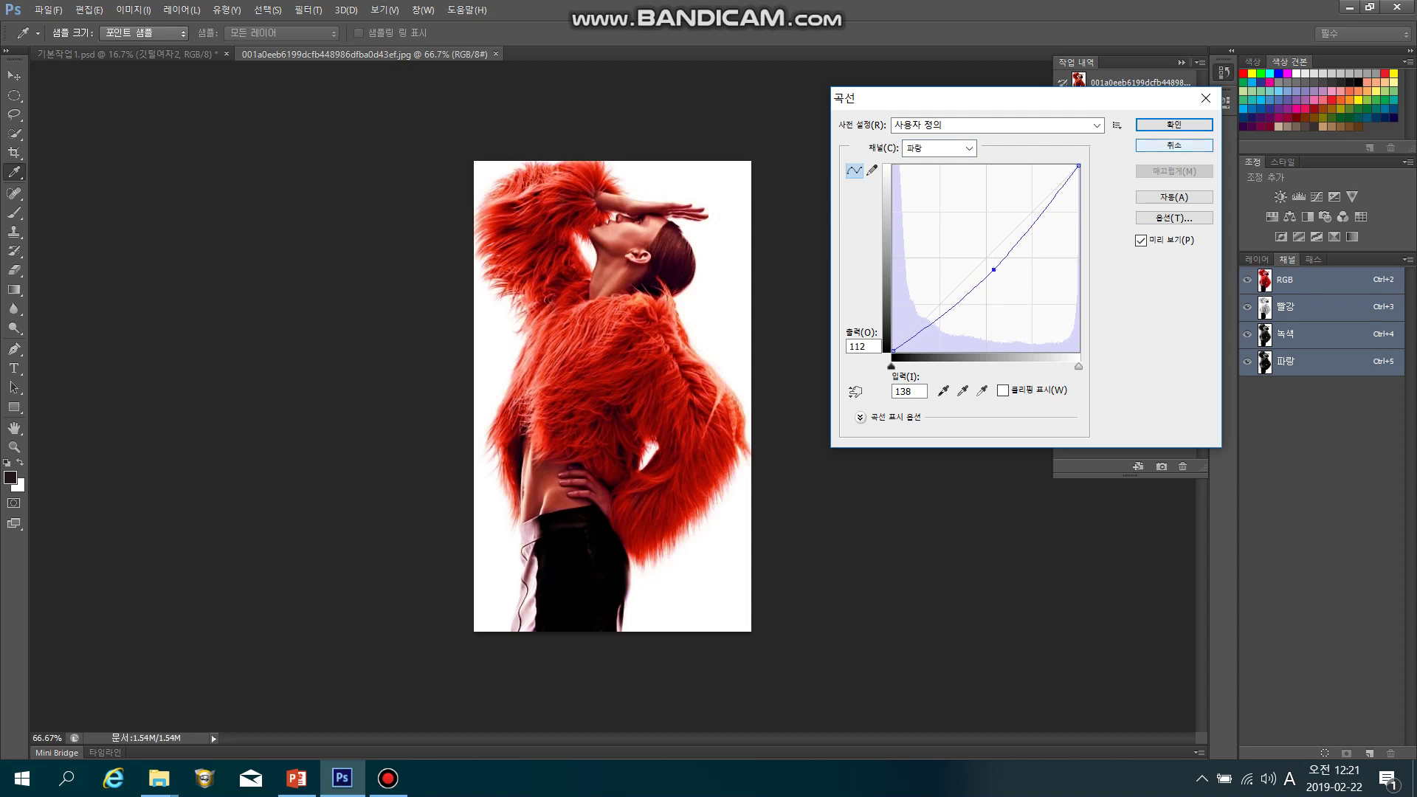
Step: Preview an RGB curve with points at input 58, output 107 and input 189, output 108, and cancel Curves
left_click(969, 149)
left_click(955, 166)
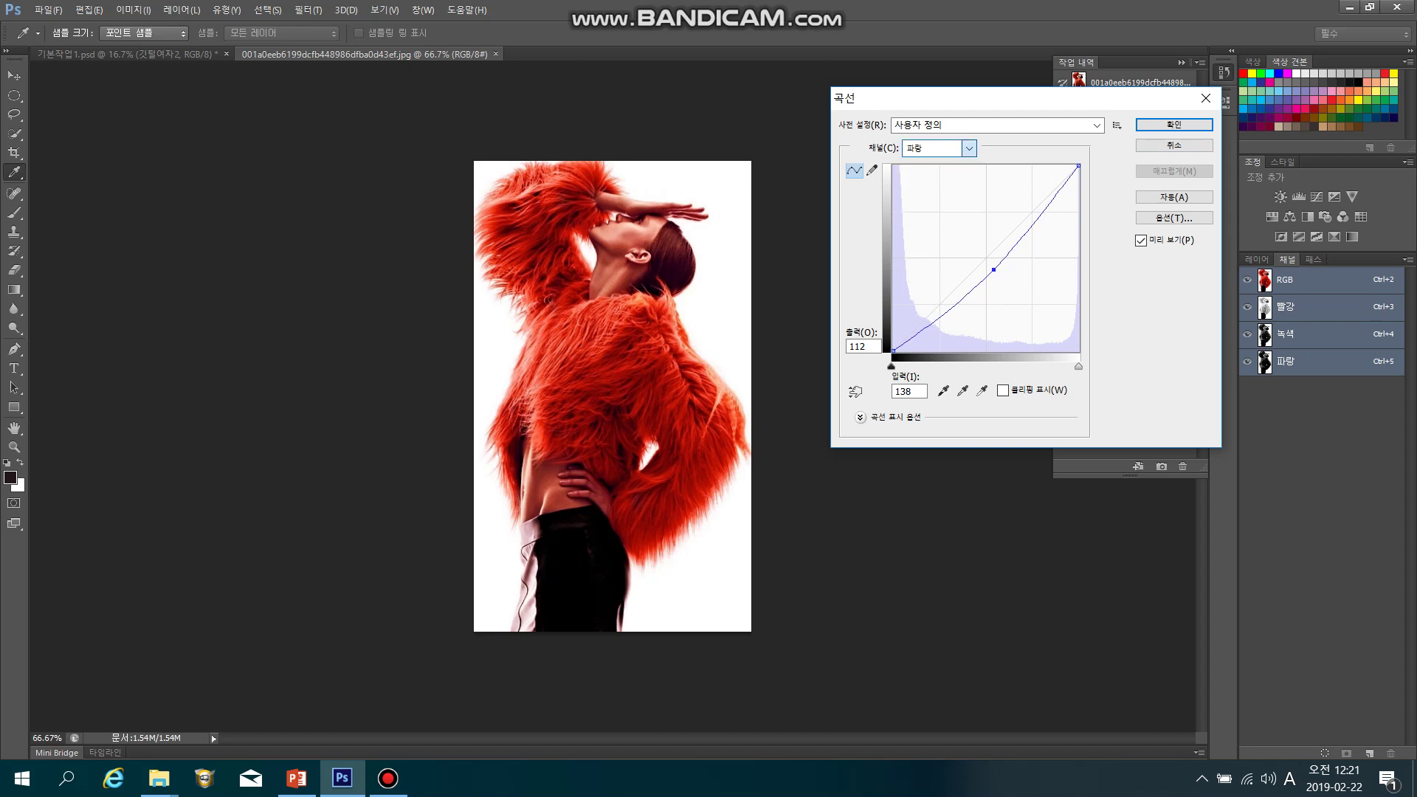
left_click_drag(990, 255, 935, 273)
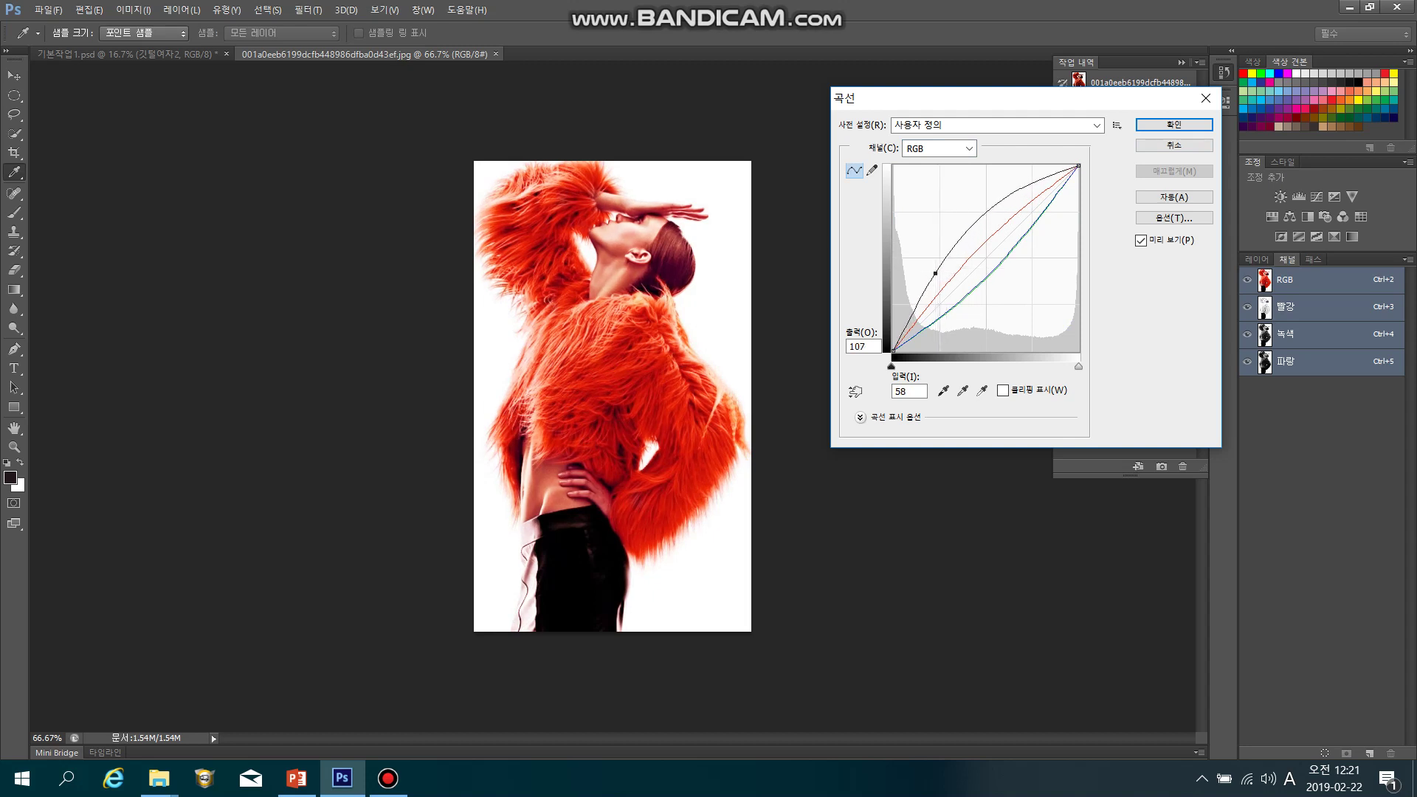
left_click_drag(989, 214, 1030, 272)
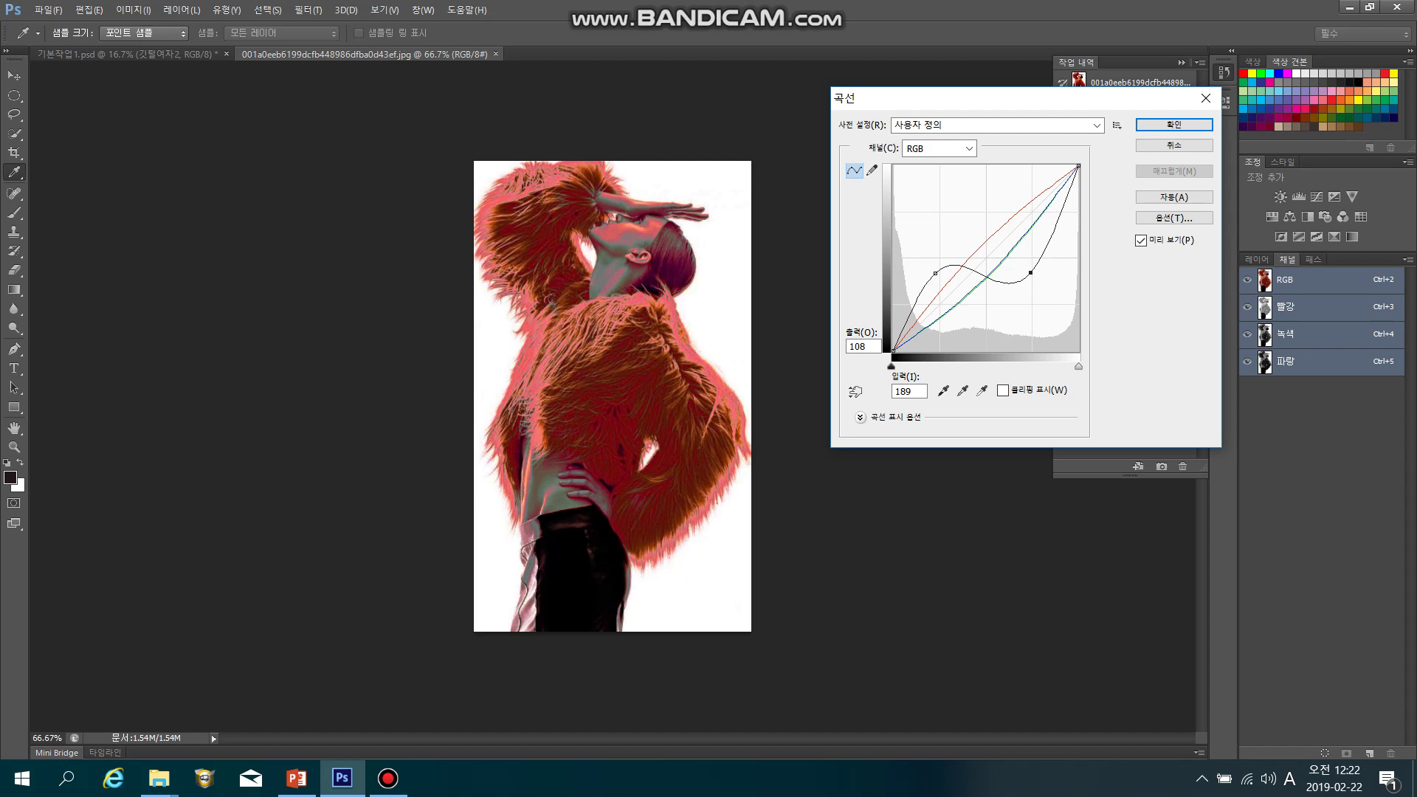
key("Escape")
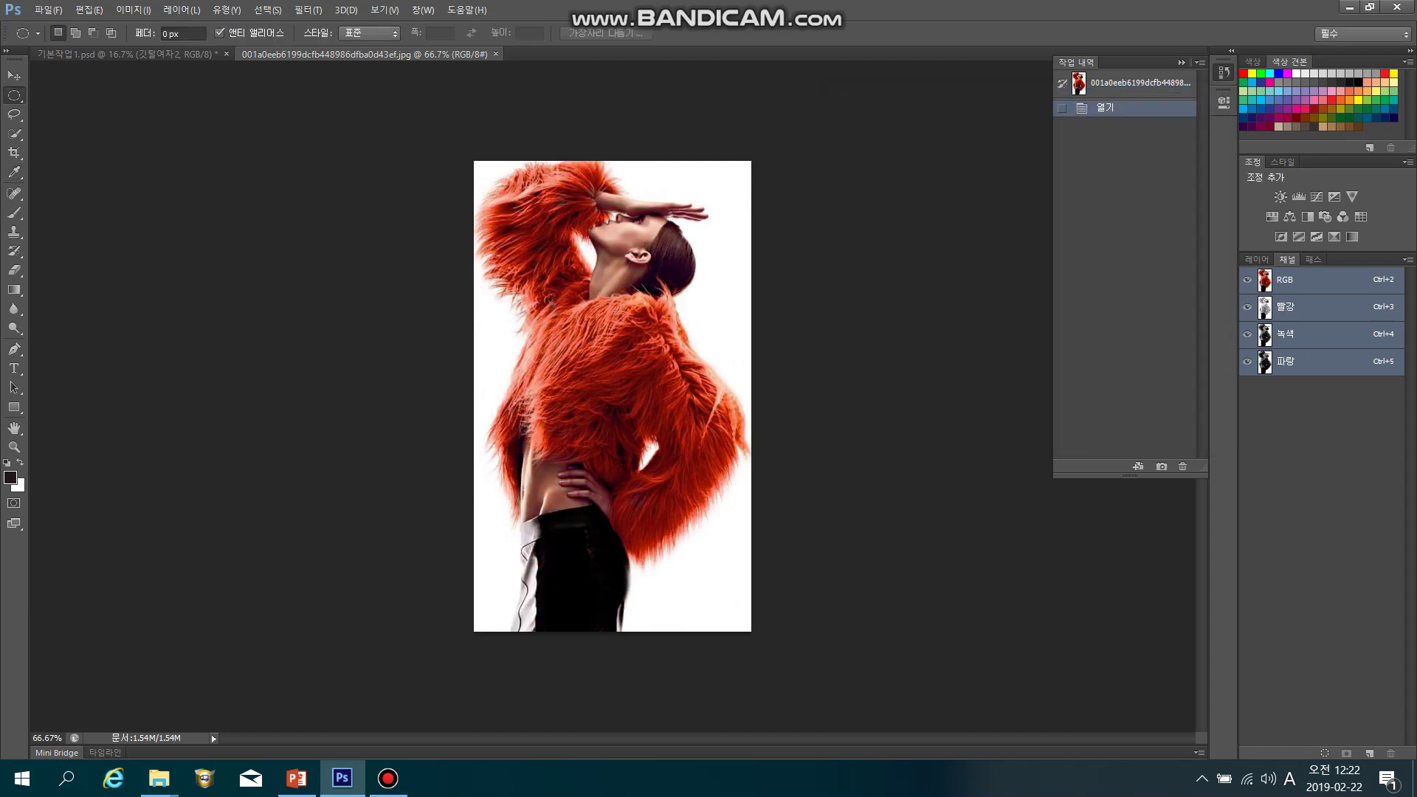
Step: Preview Vibrance at -7 with Saturation at +23 on the photo and dismiss the adjustment without applying it
left_click(134, 10)
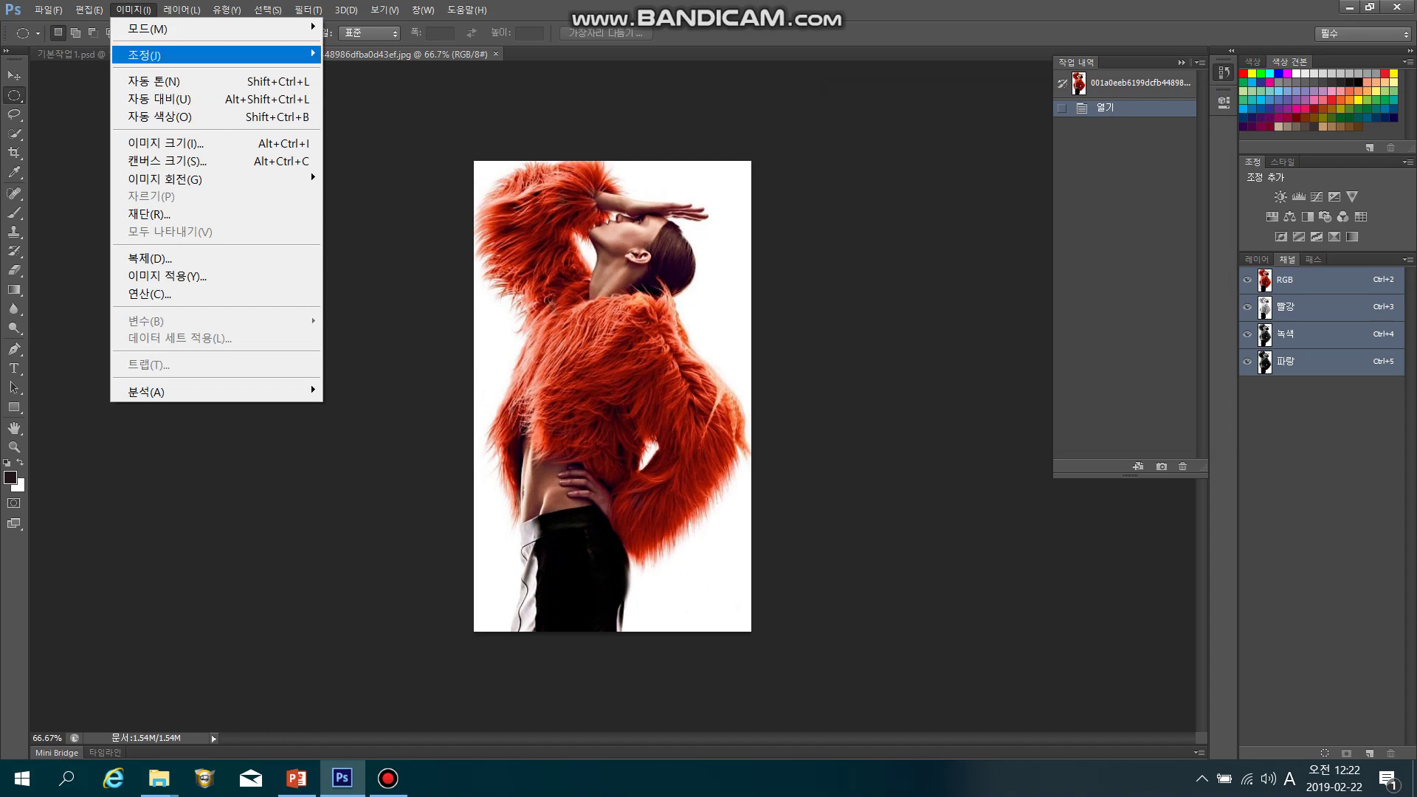
mouse_move(222, 55)
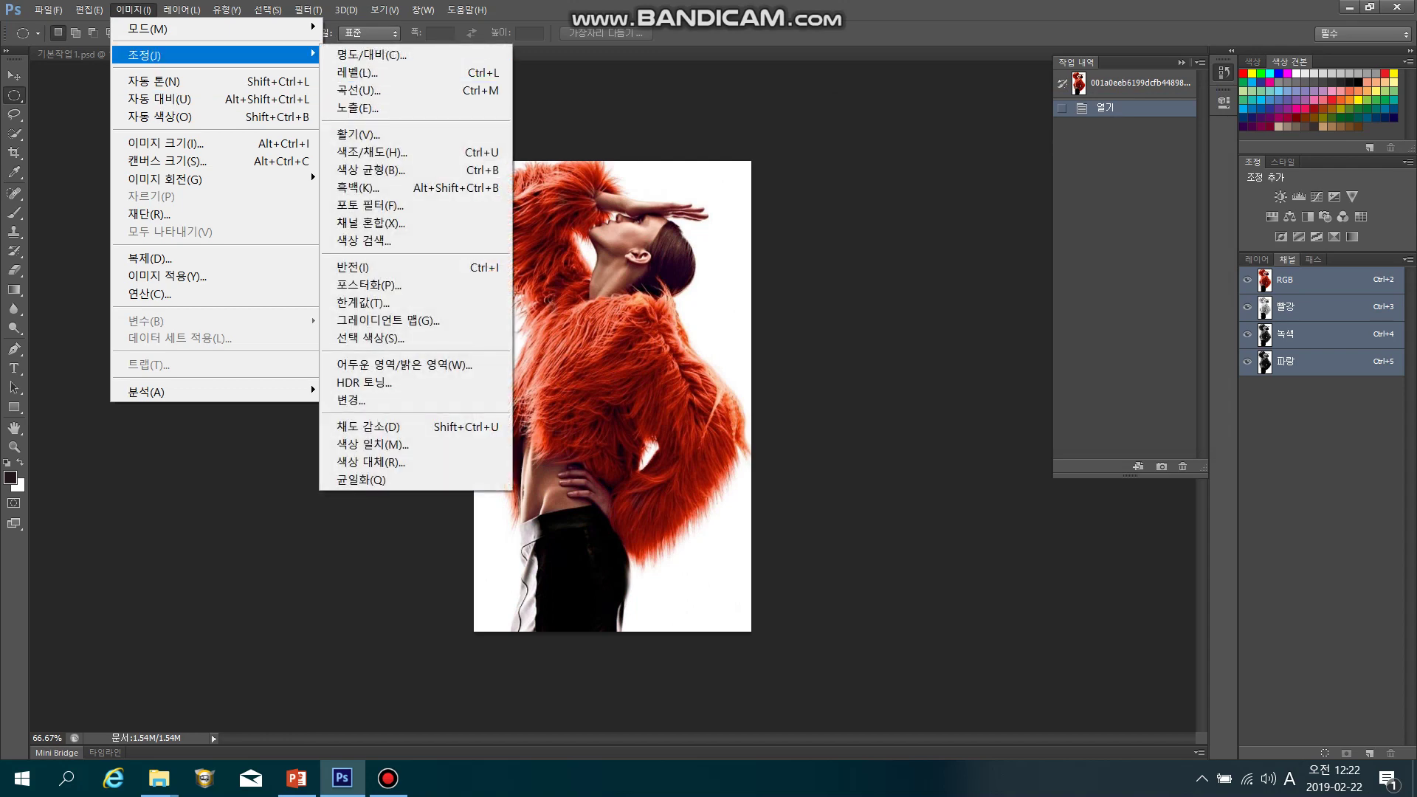
left_click(359, 134)
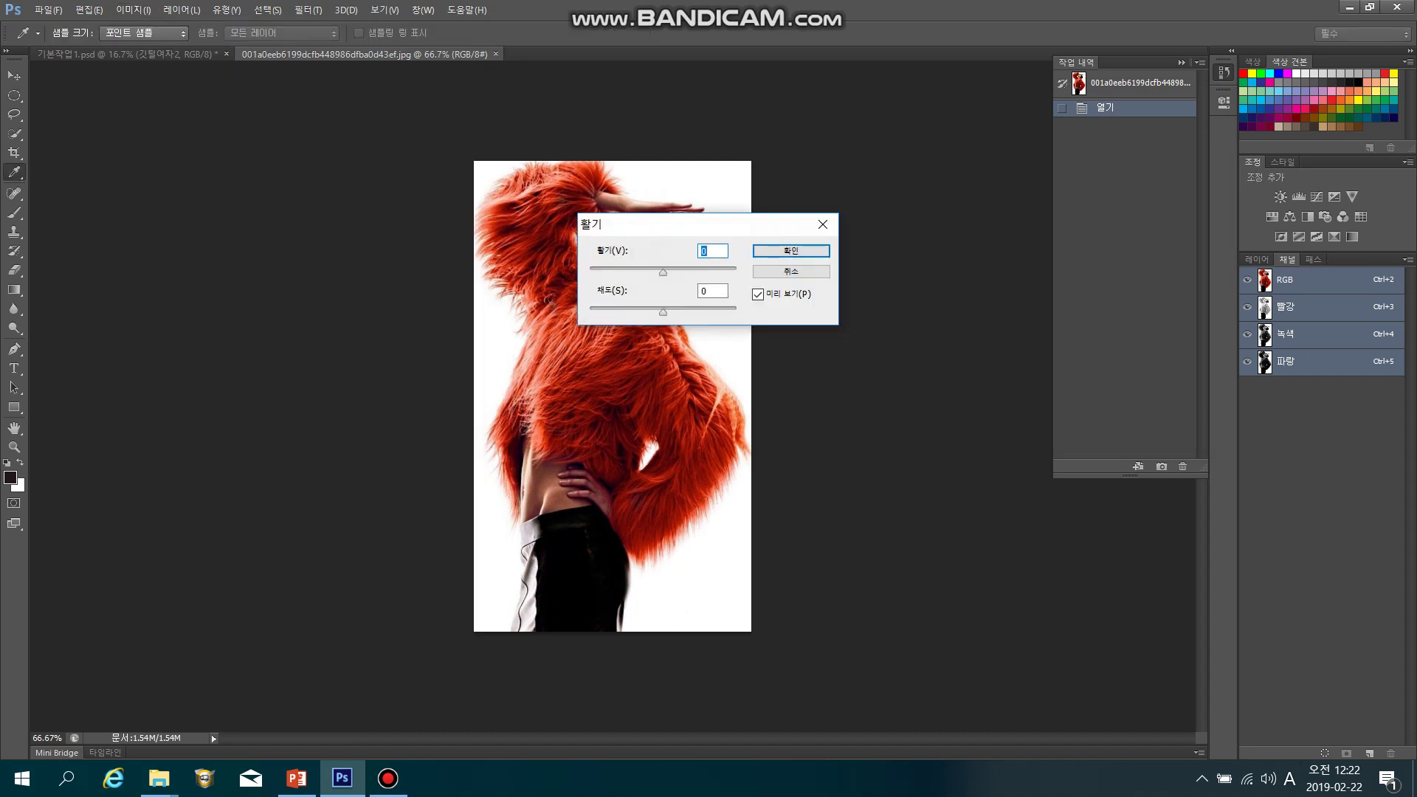
left_click_drag(667, 226, 863, 205)
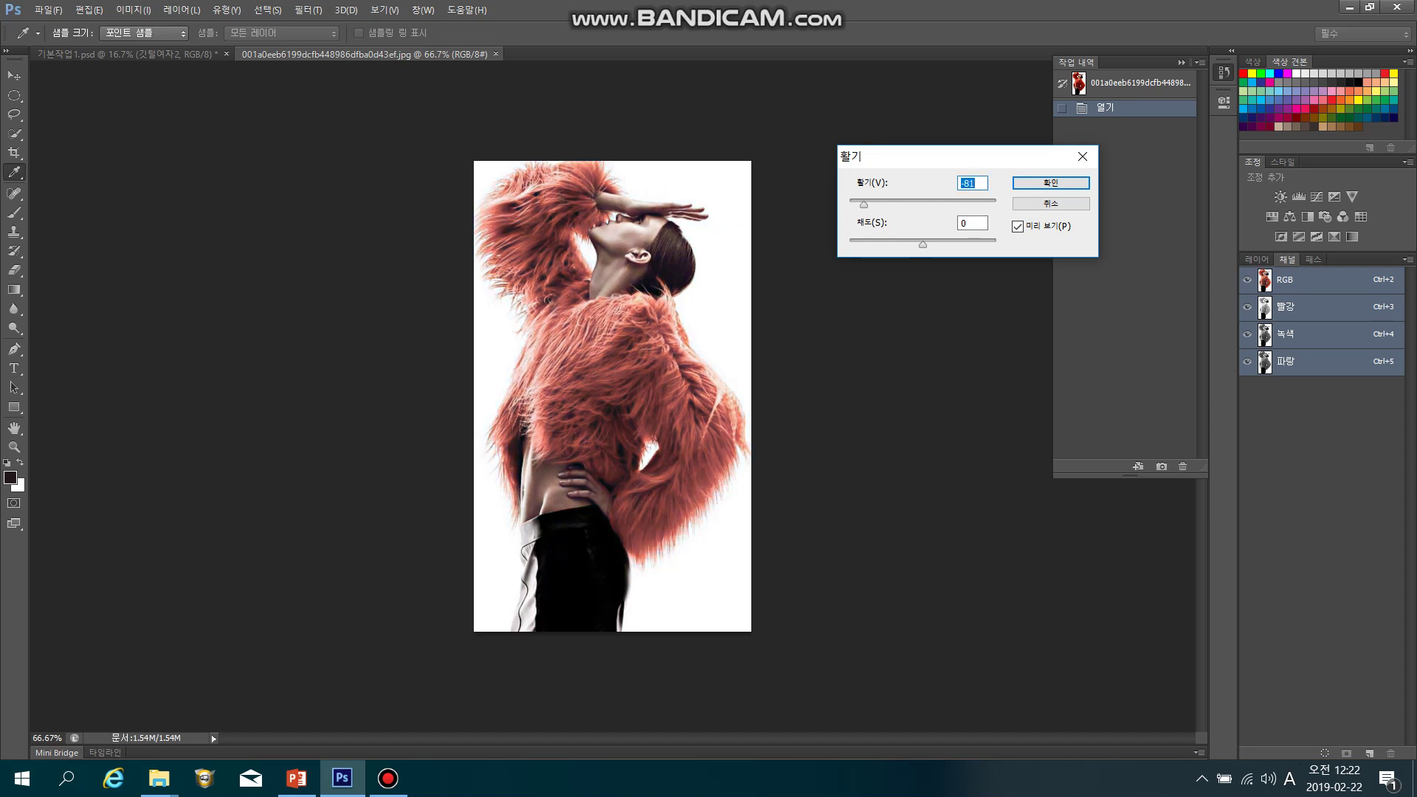
left_click_drag(864, 205, 929, 244)
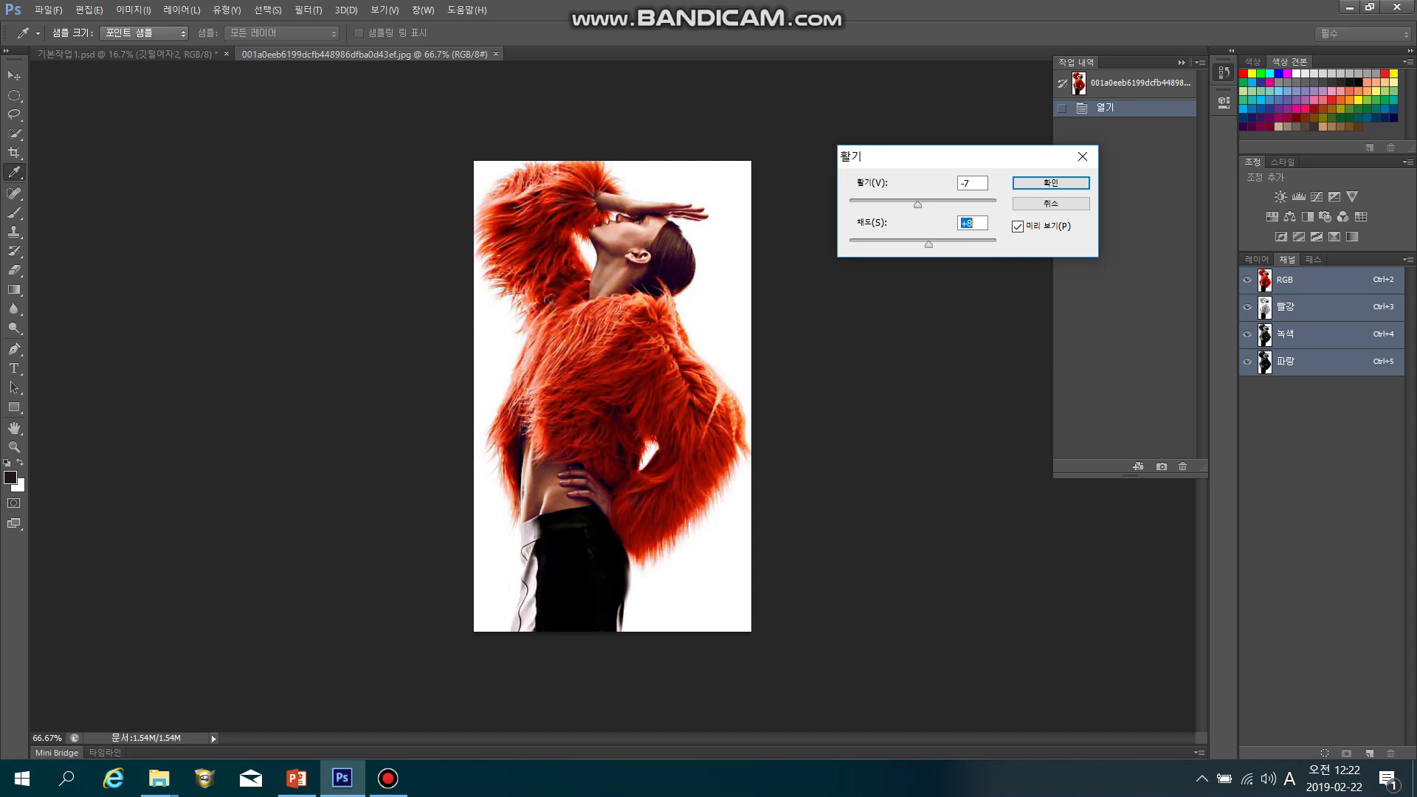
left_click_drag(928, 244, 936, 245)
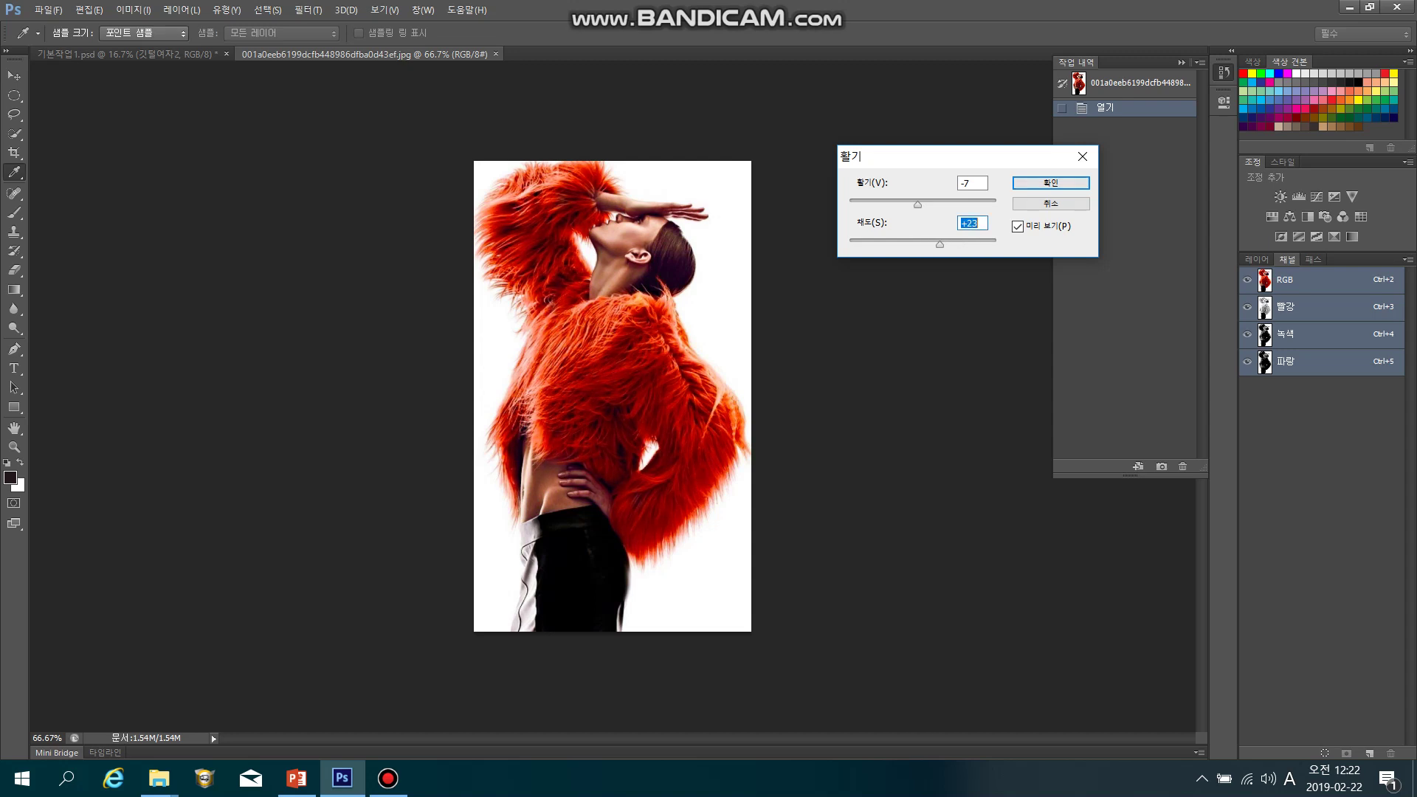
key("Return")
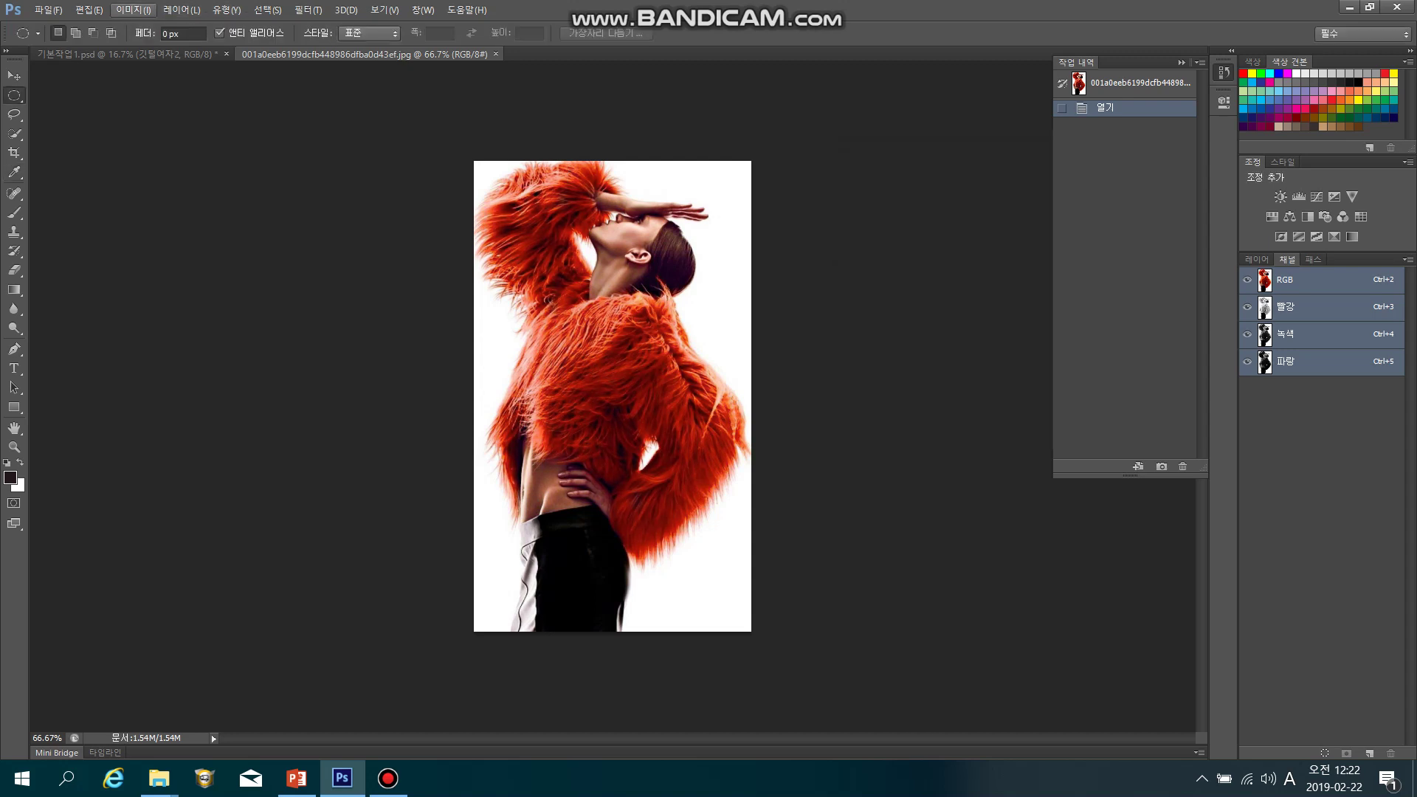
Step: Preview Hue/Saturation on the photo with hue -43, saturation +67 and lightness +26, and cancel the adjustment
left_click(133, 10)
mouse_move(169, 56)
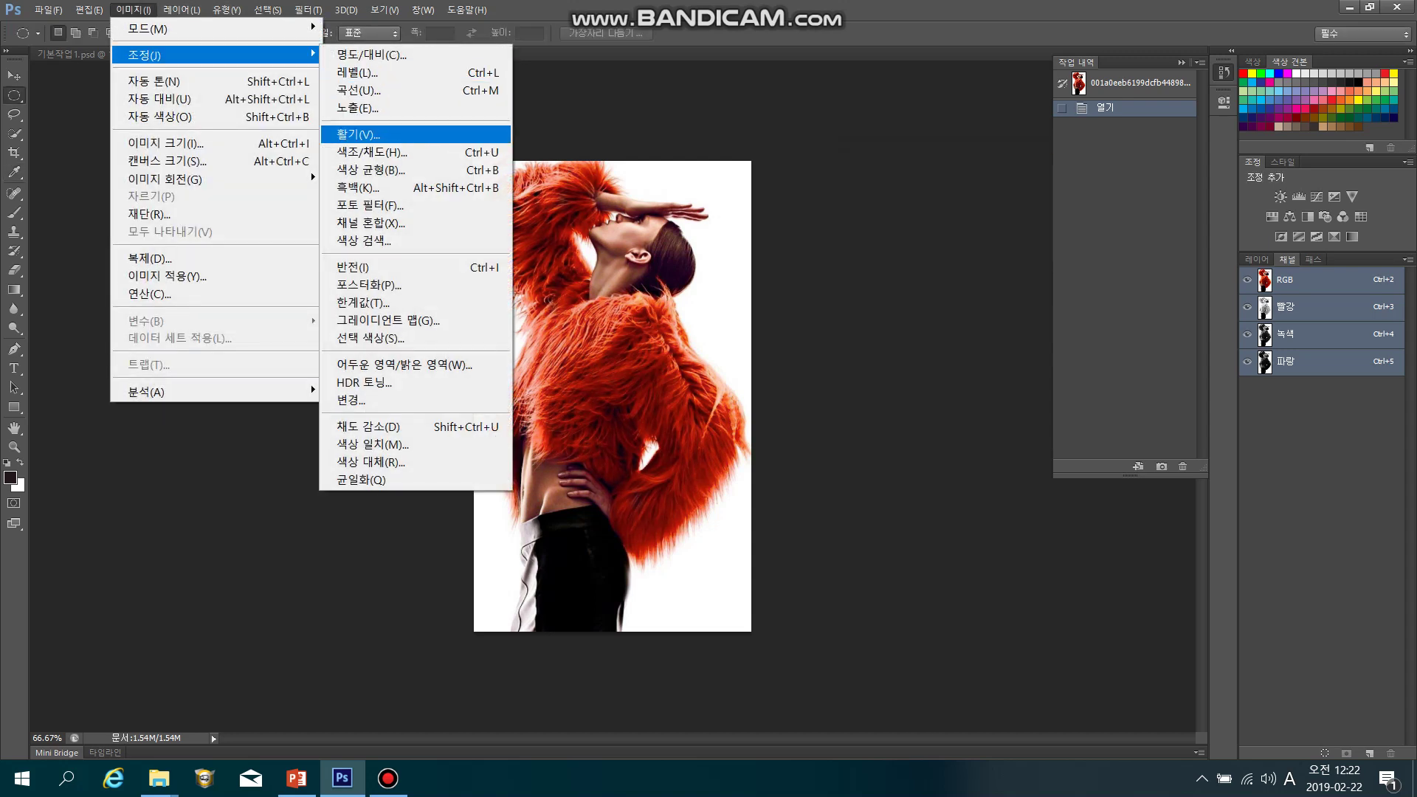
key("Return")
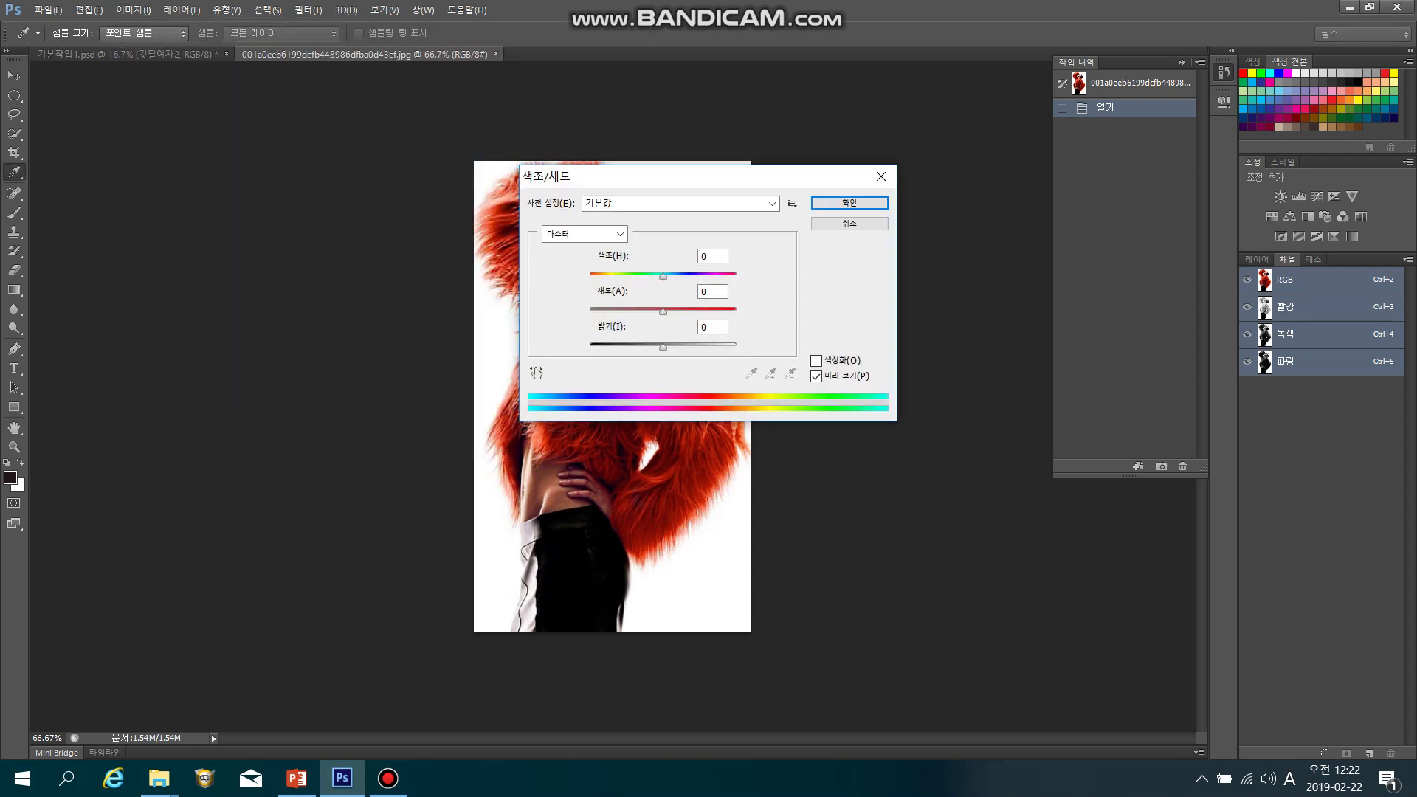
left_click_drag(770, 178, 1116, 167)
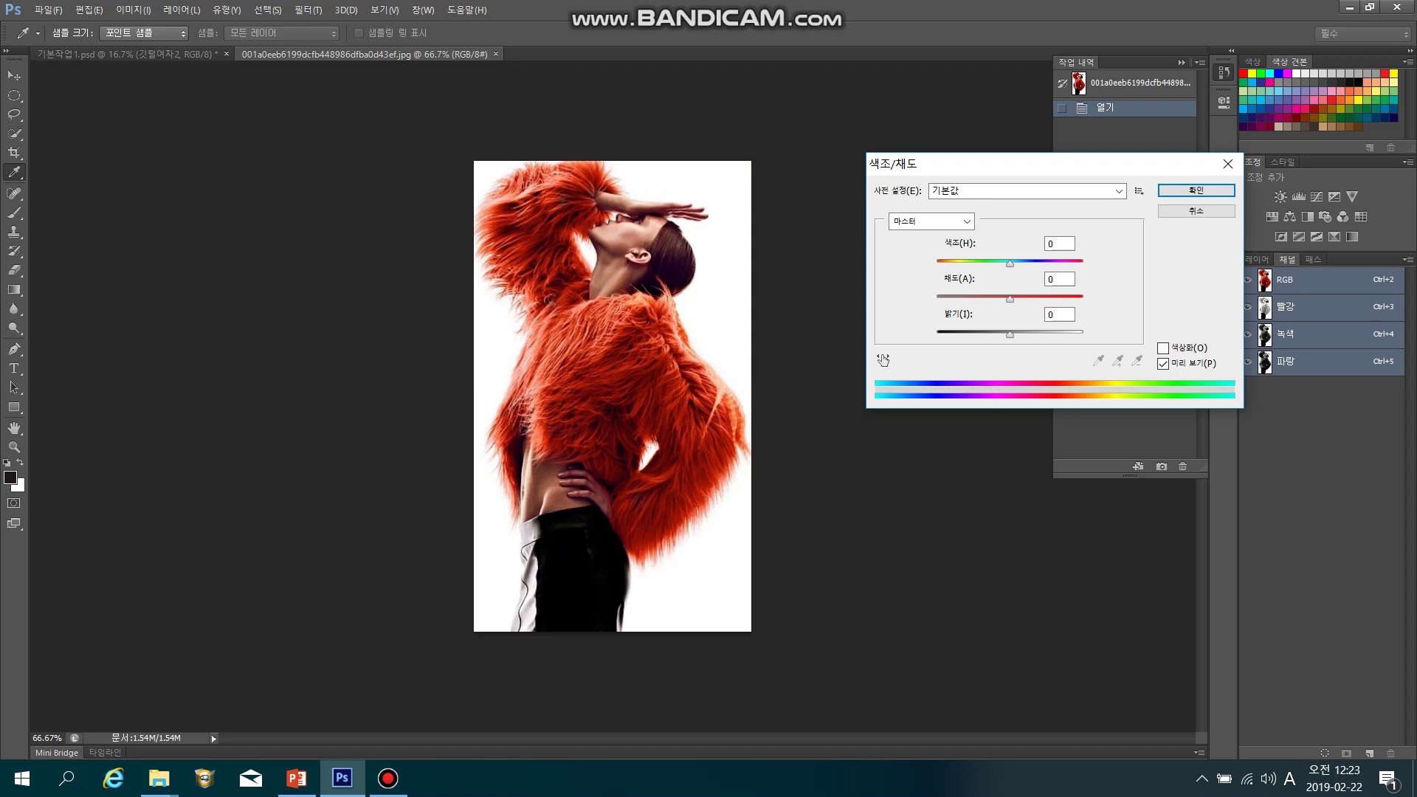
left_click_drag(1009, 263, 1029, 335)
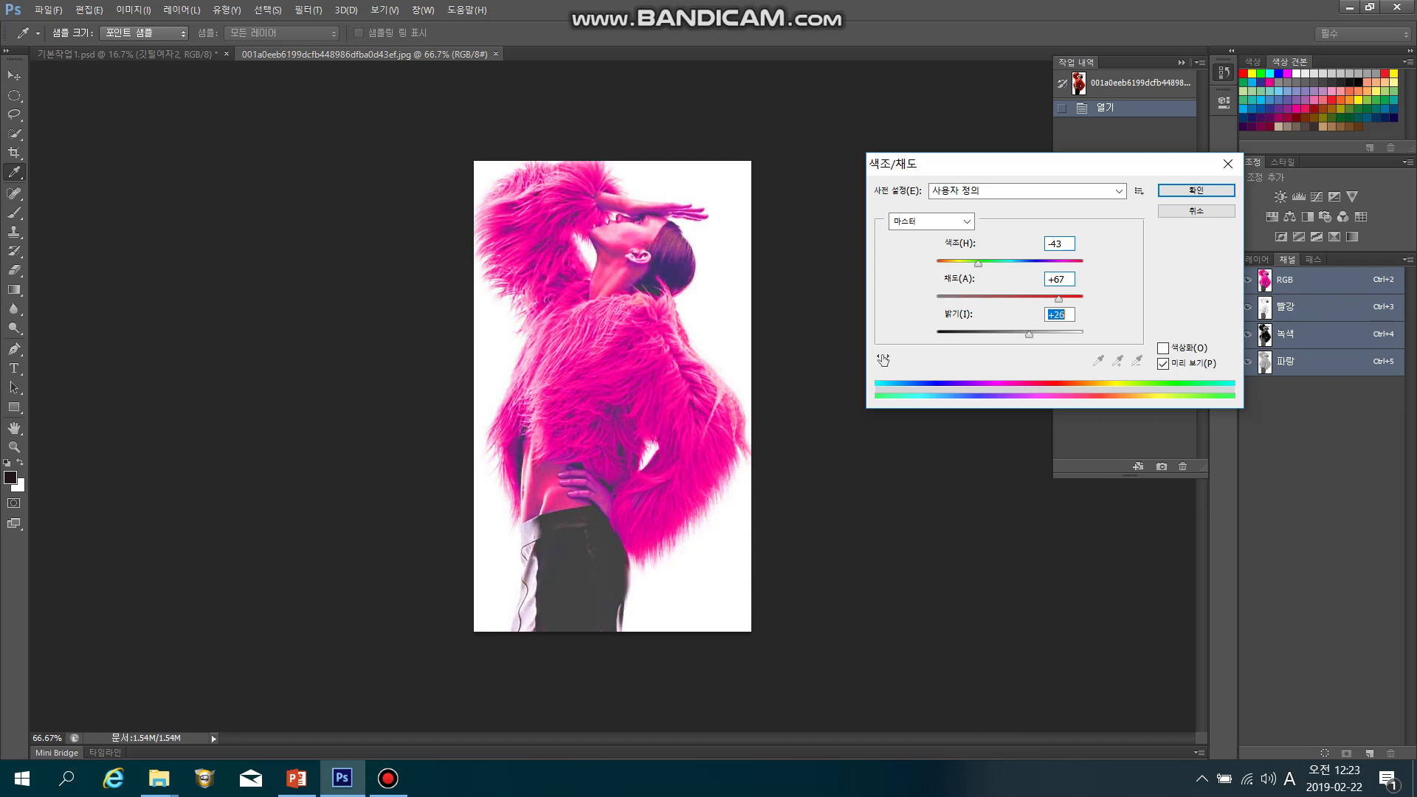
left_click(1195, 210)
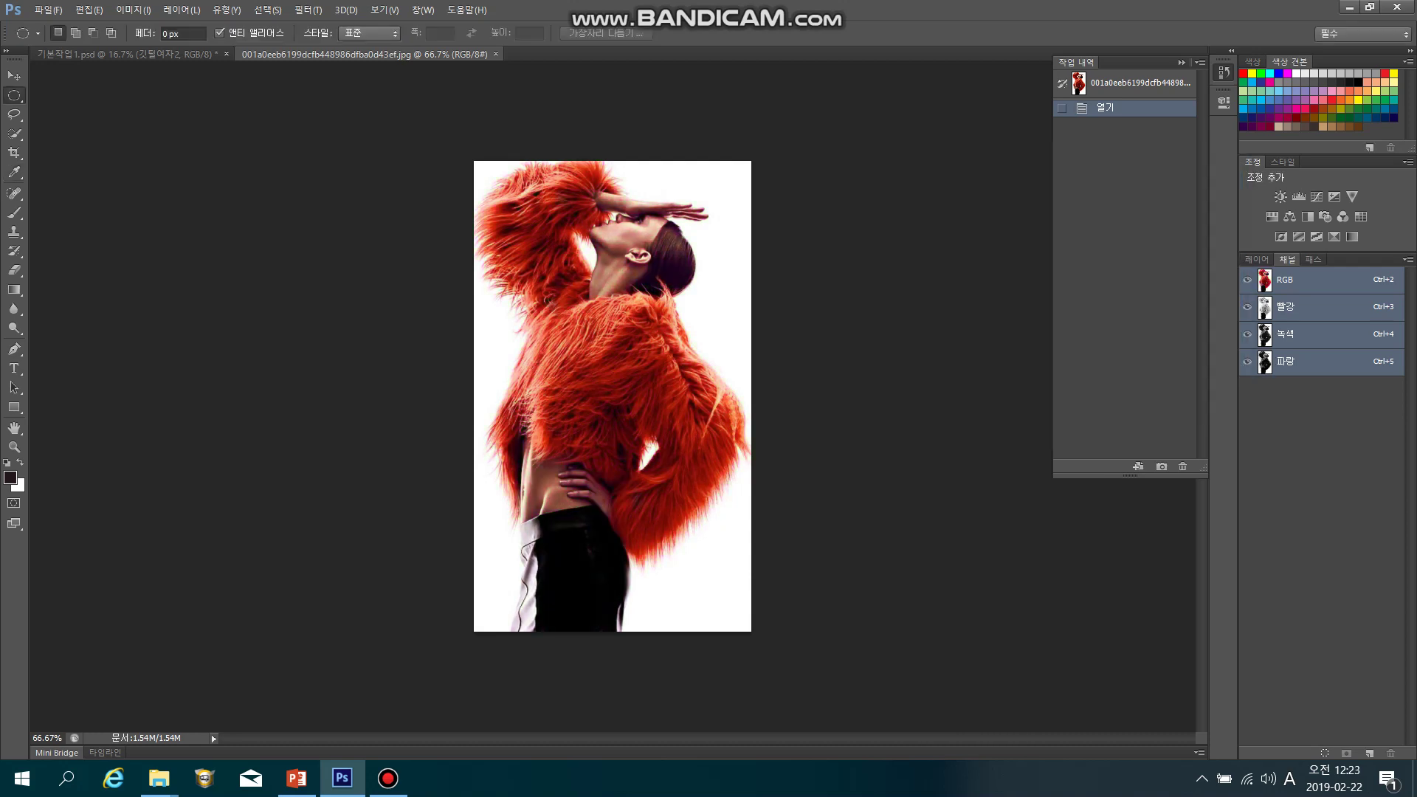
Step: Start a Color Balance adjustment on the midtones and set the cyan–red level to -60
left_click(133, 10)
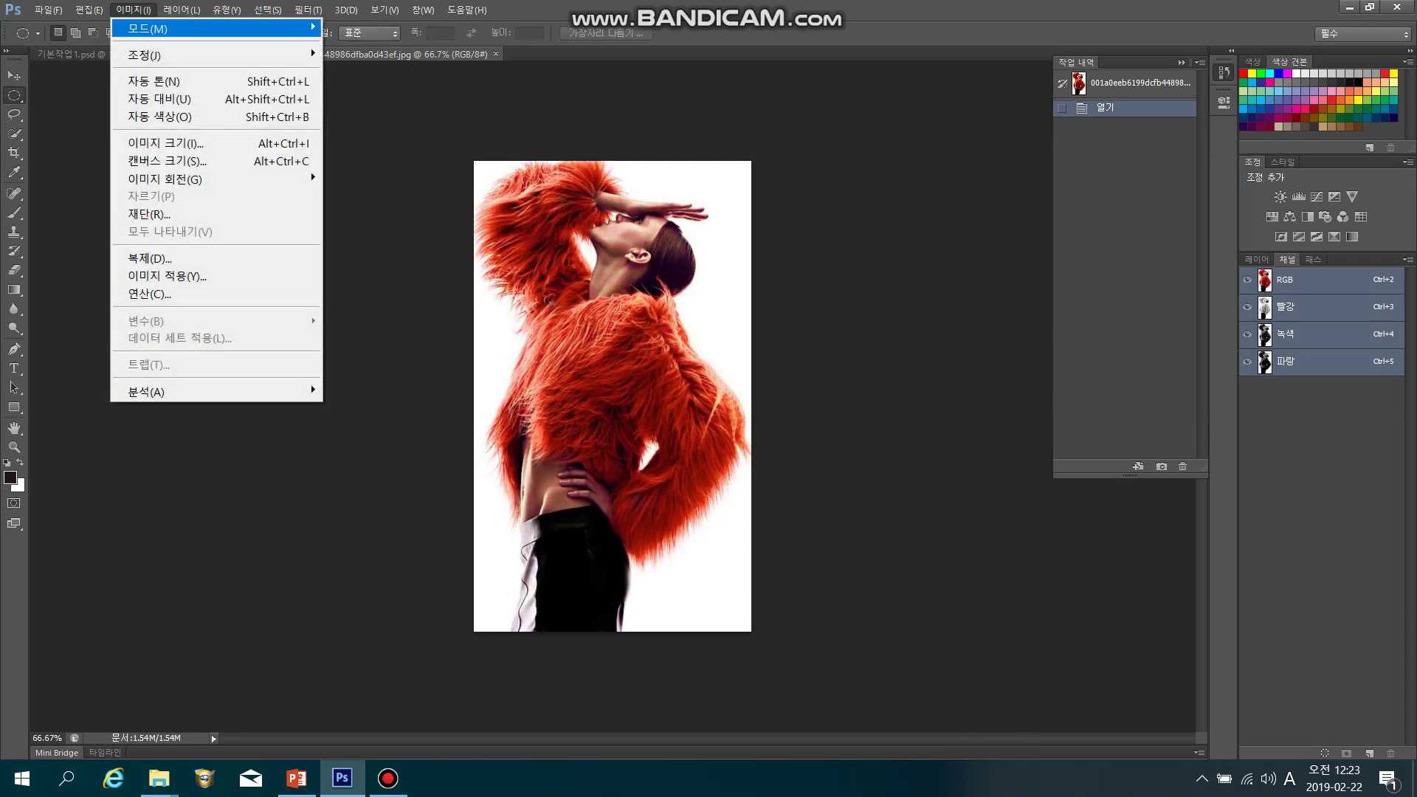
mouse_move(148, 56)
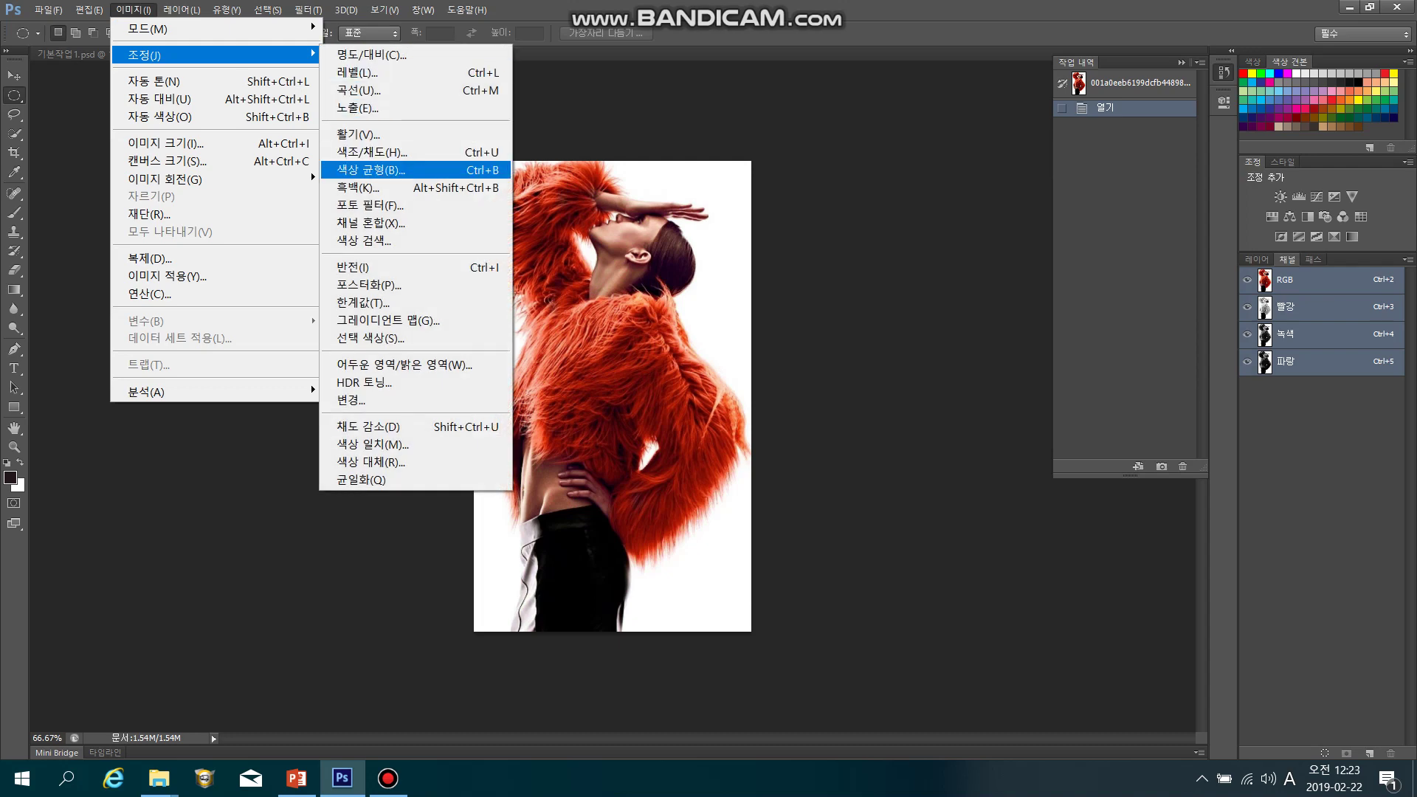
left_click(366, 169)
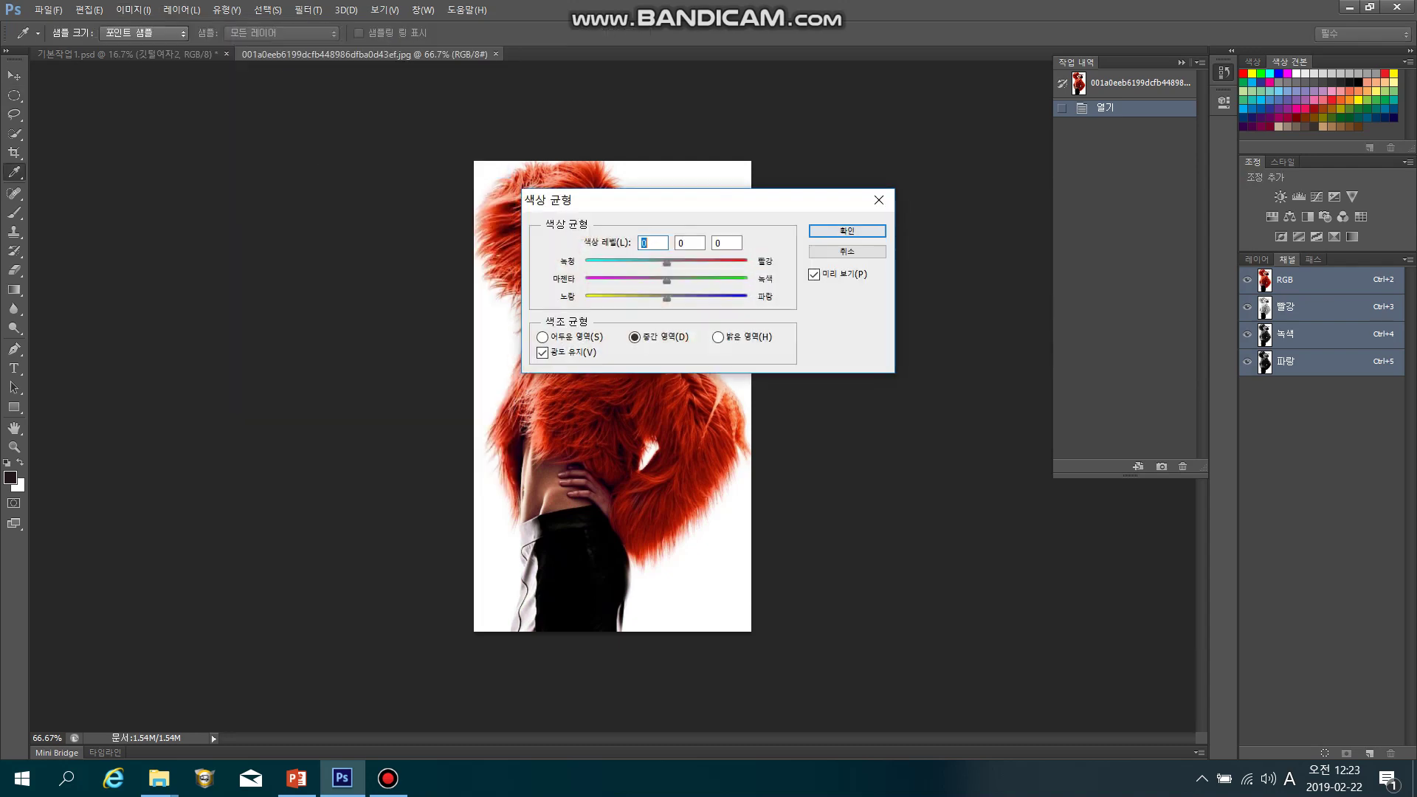
left_click_drag(772, 199, 1088, 173)
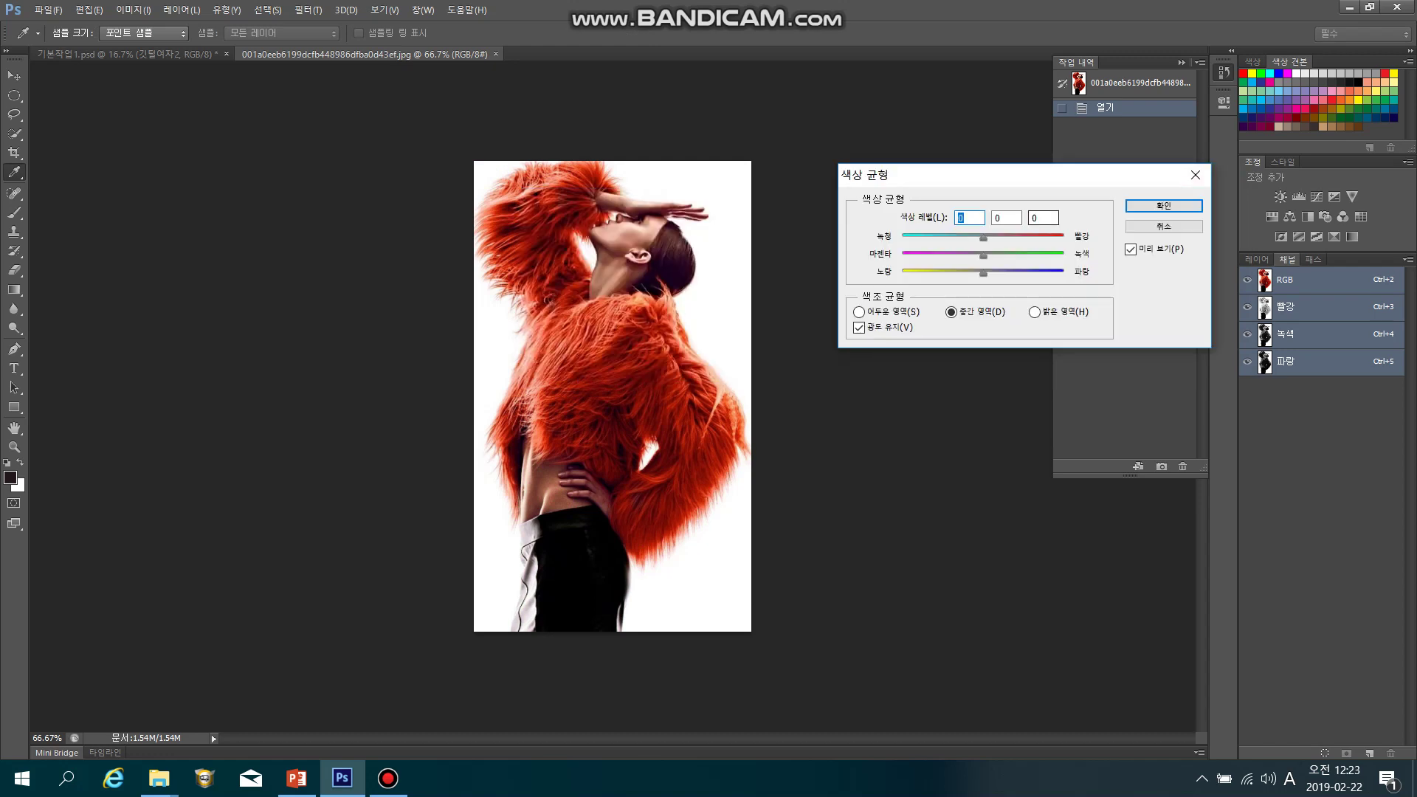
type("-60")
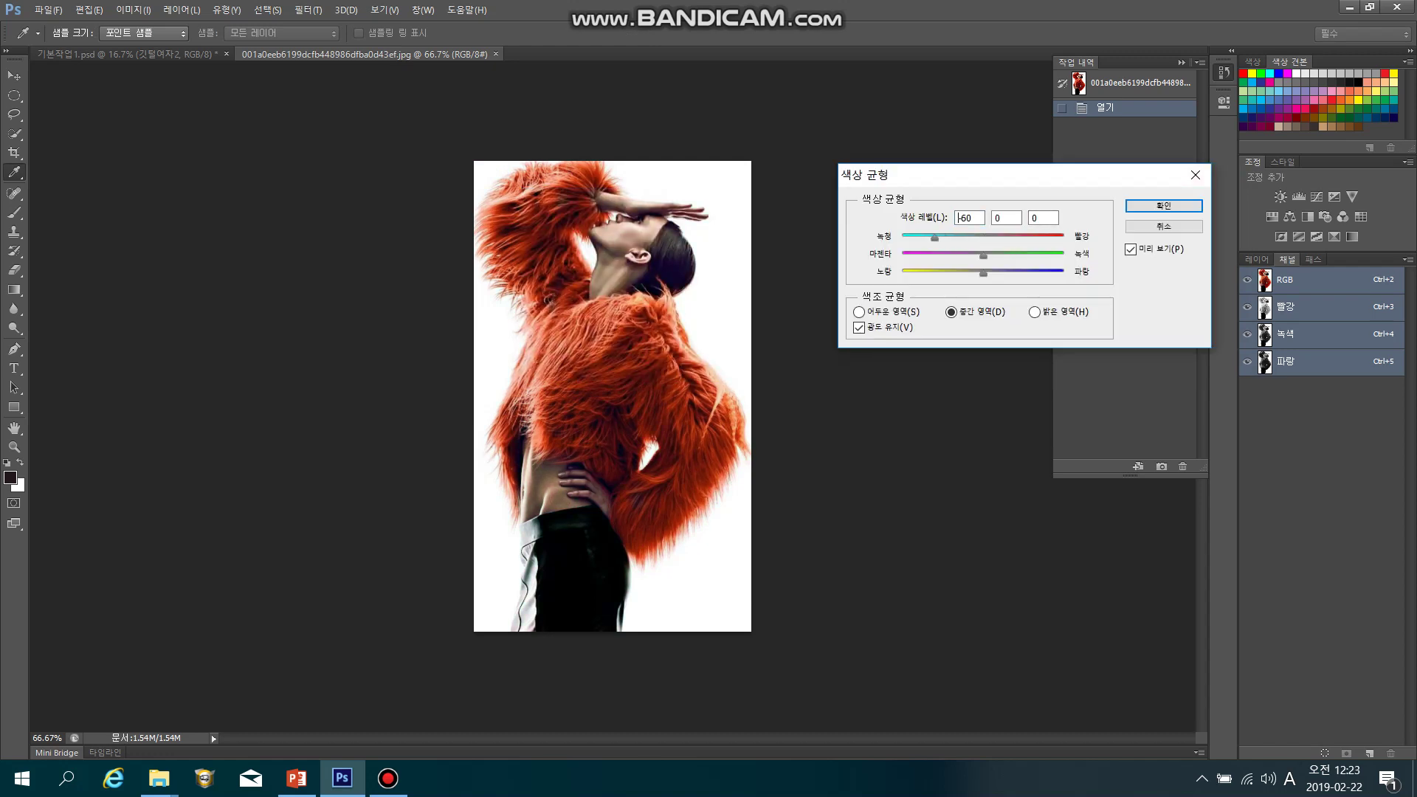
Step: Change the Color Balance midtone levels to -57, -9 and +42, and cancel the adjustment
key("Down")
key("Down")
key("Down")
key("Down")
key("Down")
key("Down")
key("Down")
key("Down")
key("Down")
key("Down")
key("Down")
key("Down")
key("Down")
key("Down")
key("Down")
key("Down")
key("Down")
key("Down")
key("Down")
left_click_drag(983, 255, 1017, 273)
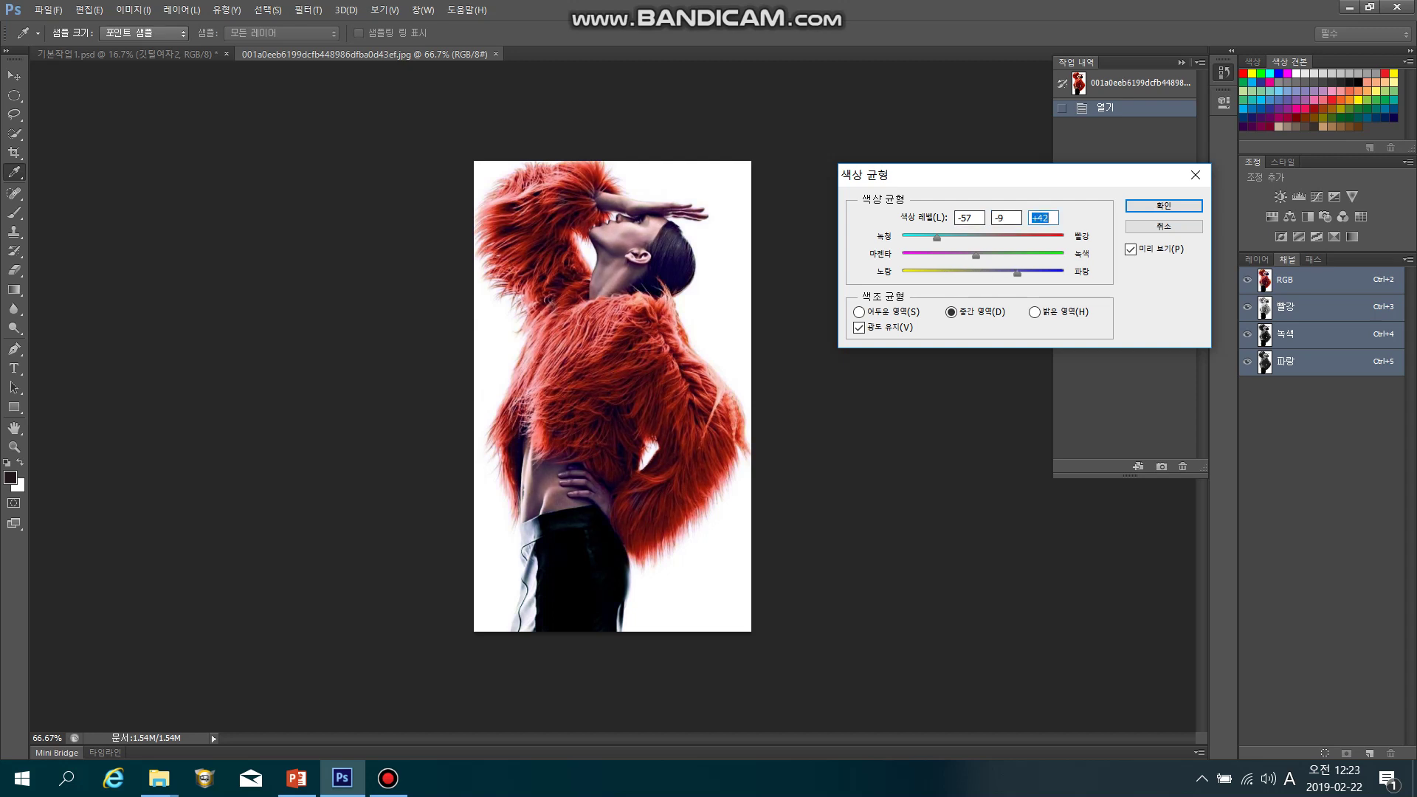
left_click(1164, 227)
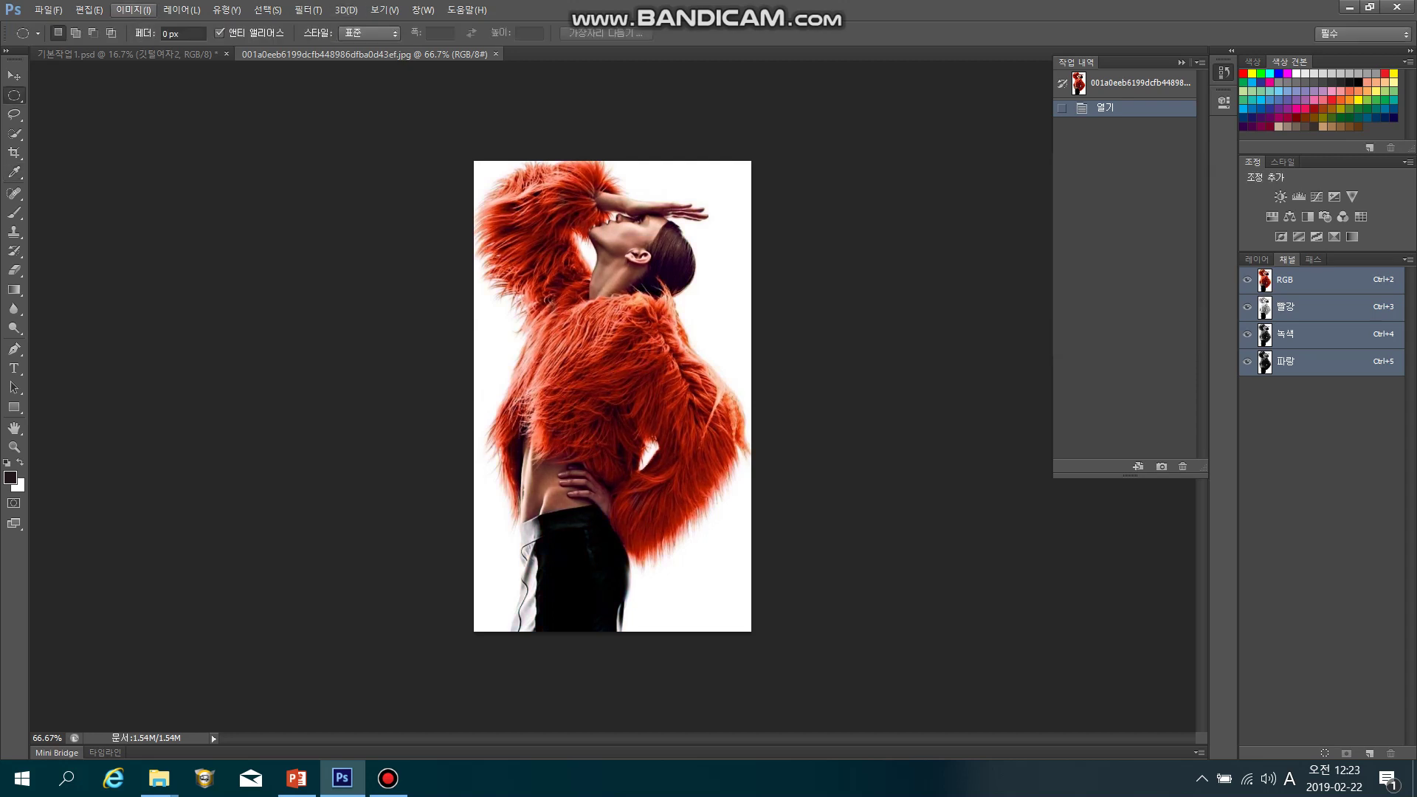
Step: Invert the photo's colours and undo the inversion
left_click(132, 9)
mouse_move(214, 55)
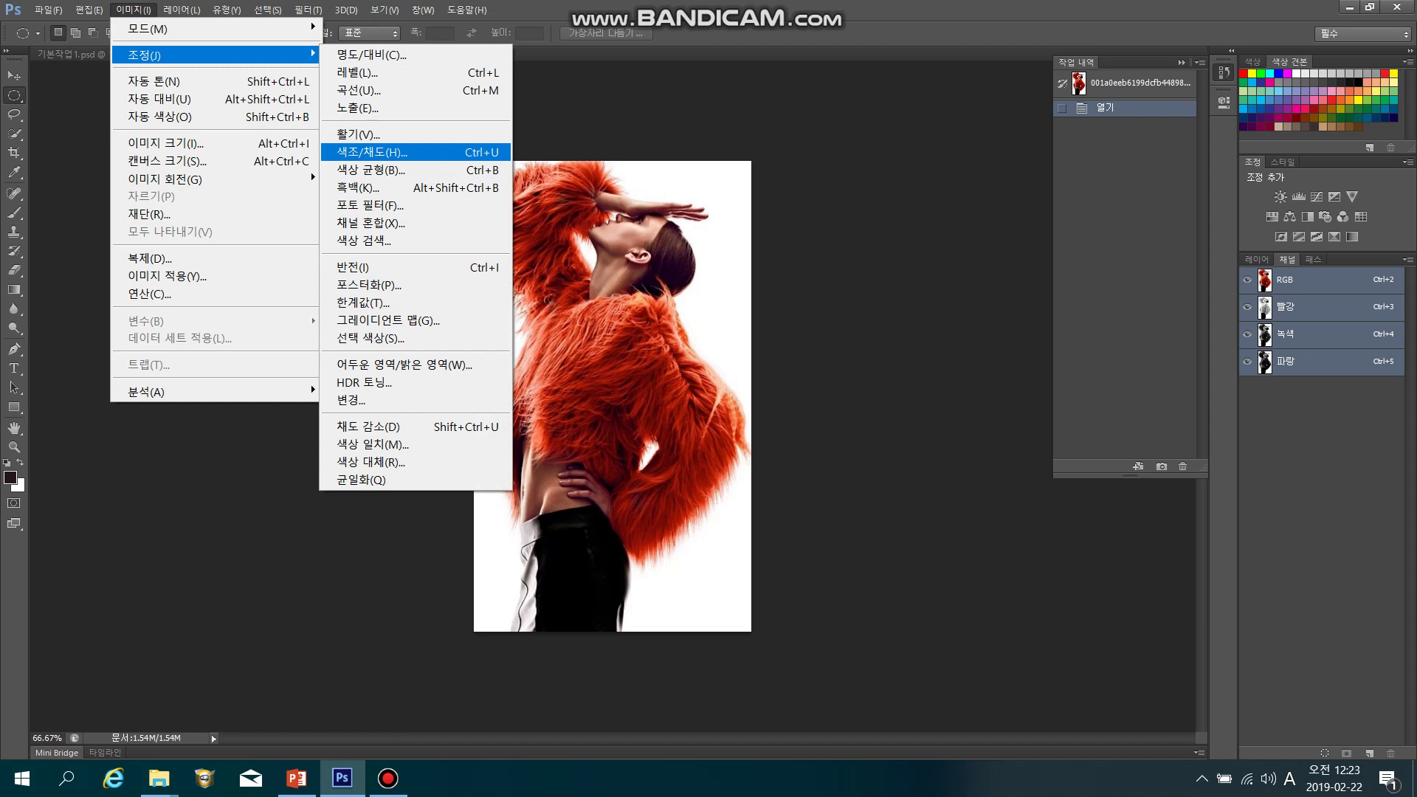
key("Down")
key("Down")
key("Down")
key("Down")
key("Down")
key("Down")
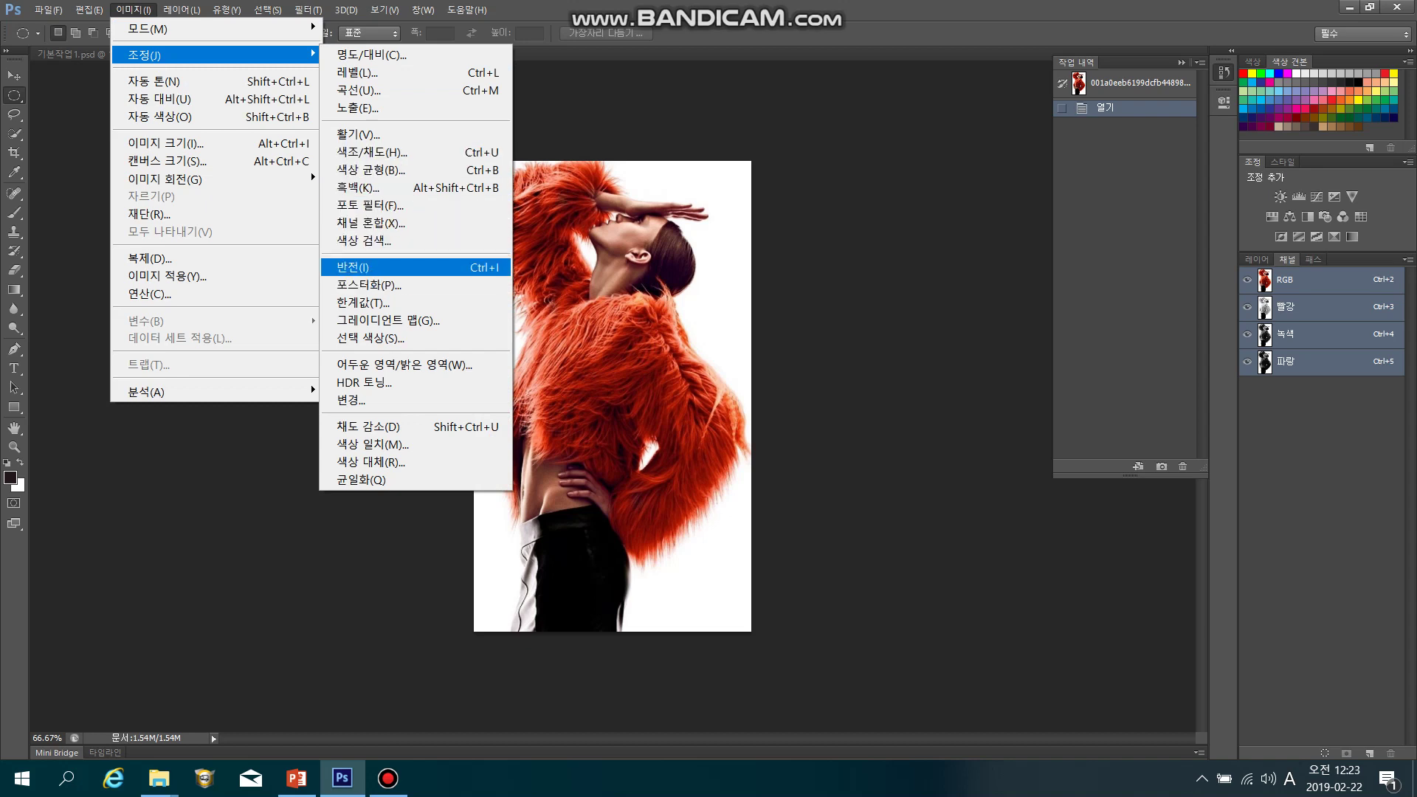
key("Return")
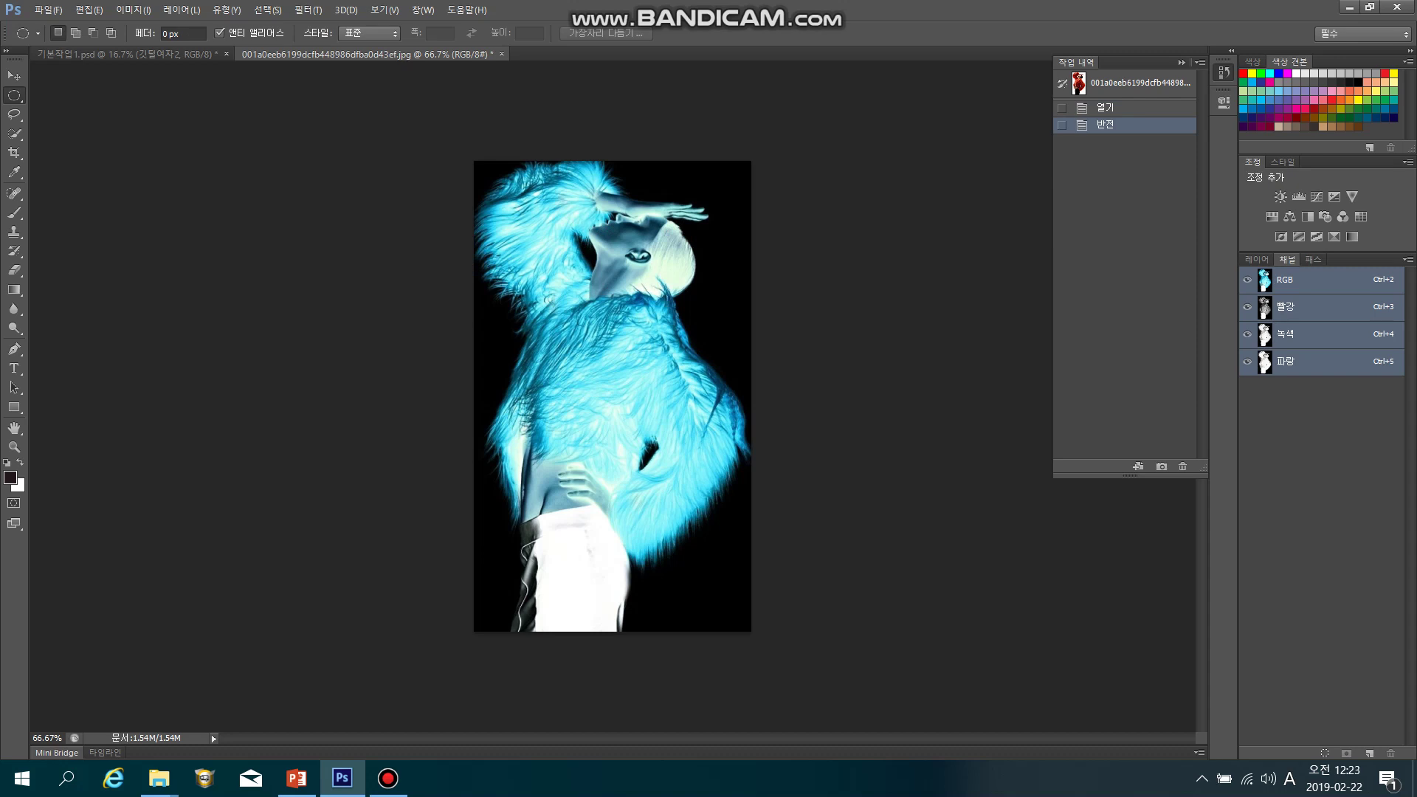
key("ctrl+z")
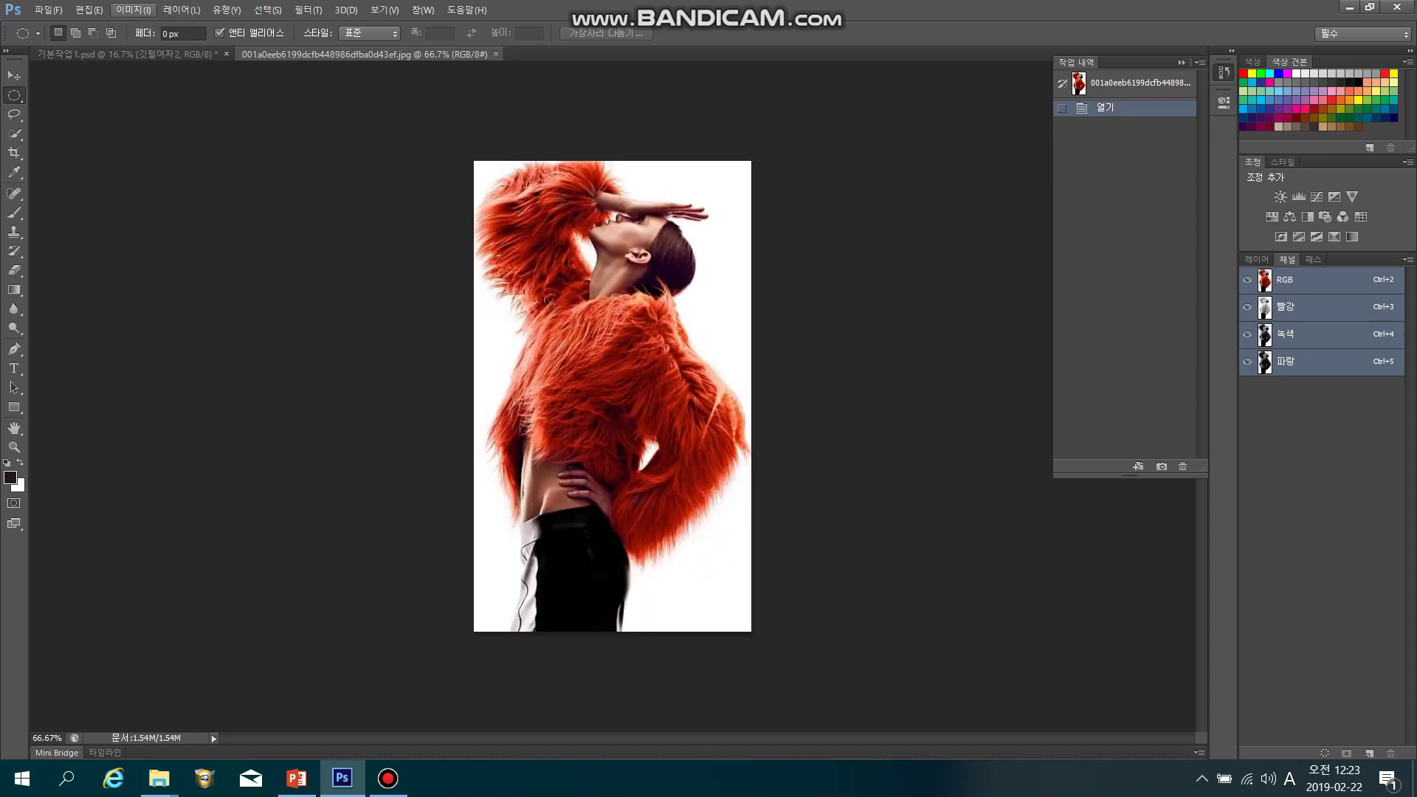
Step: Apply Auto Tone to the photo and undo it
left_click(133, 10)
mouse_move(145, 55)
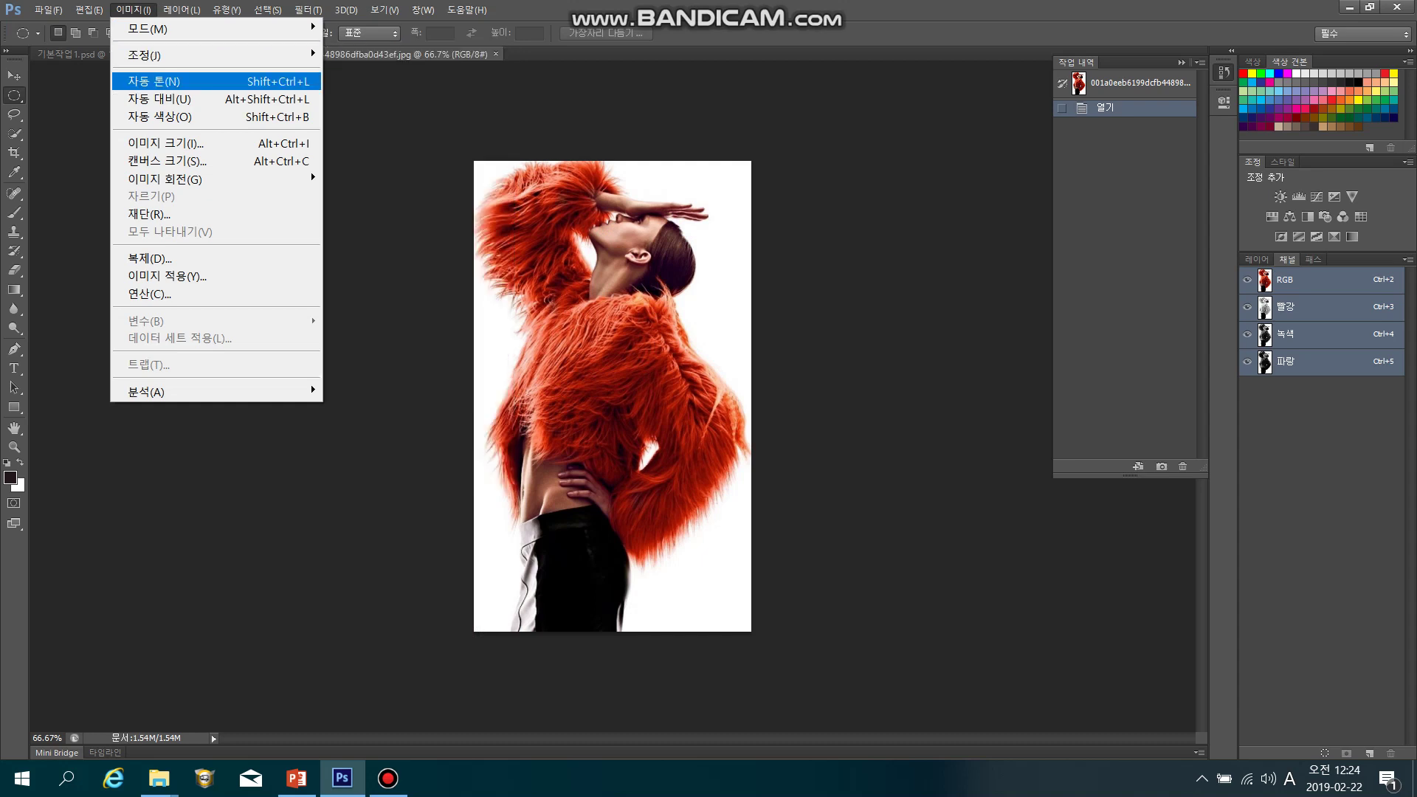
left_click(169, 82)
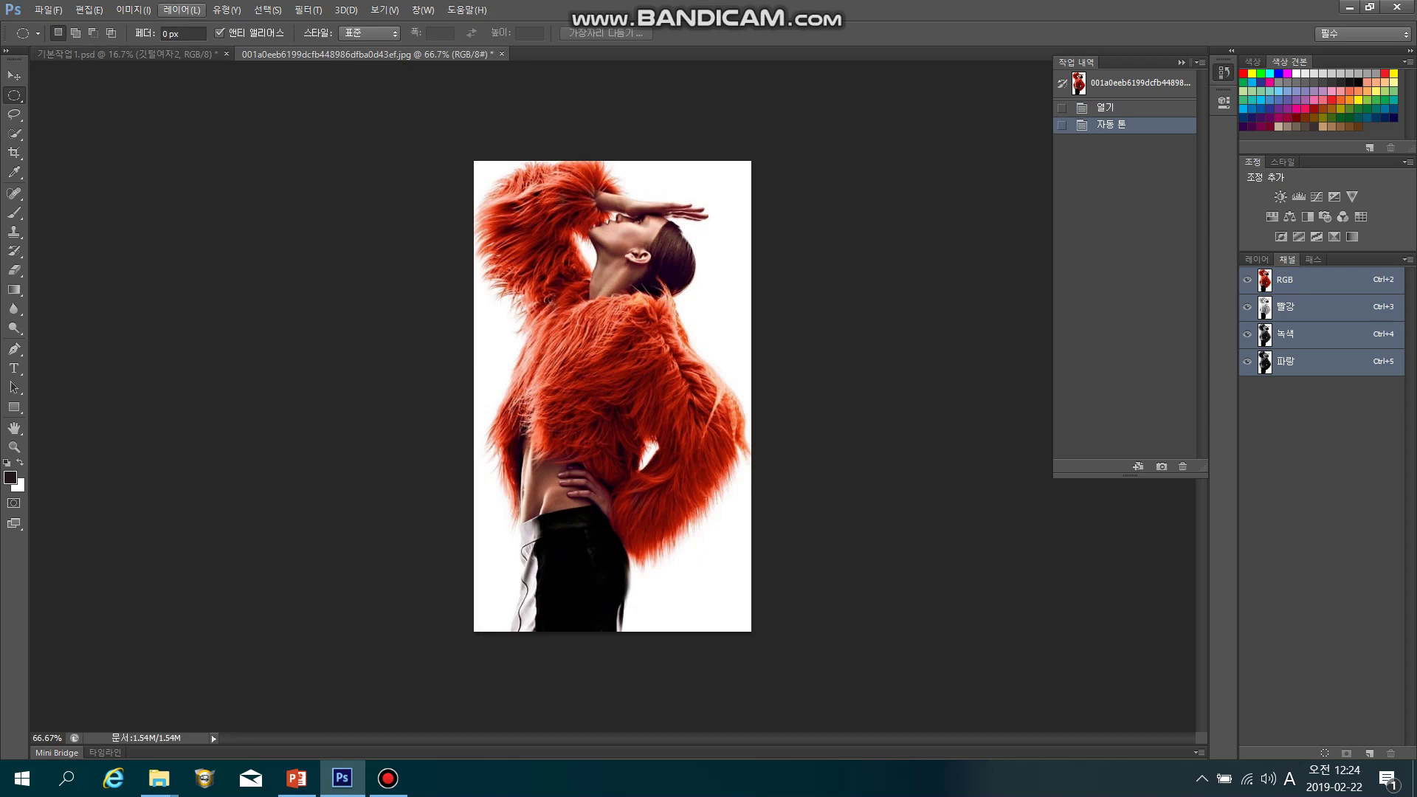
key("ctrl+z")
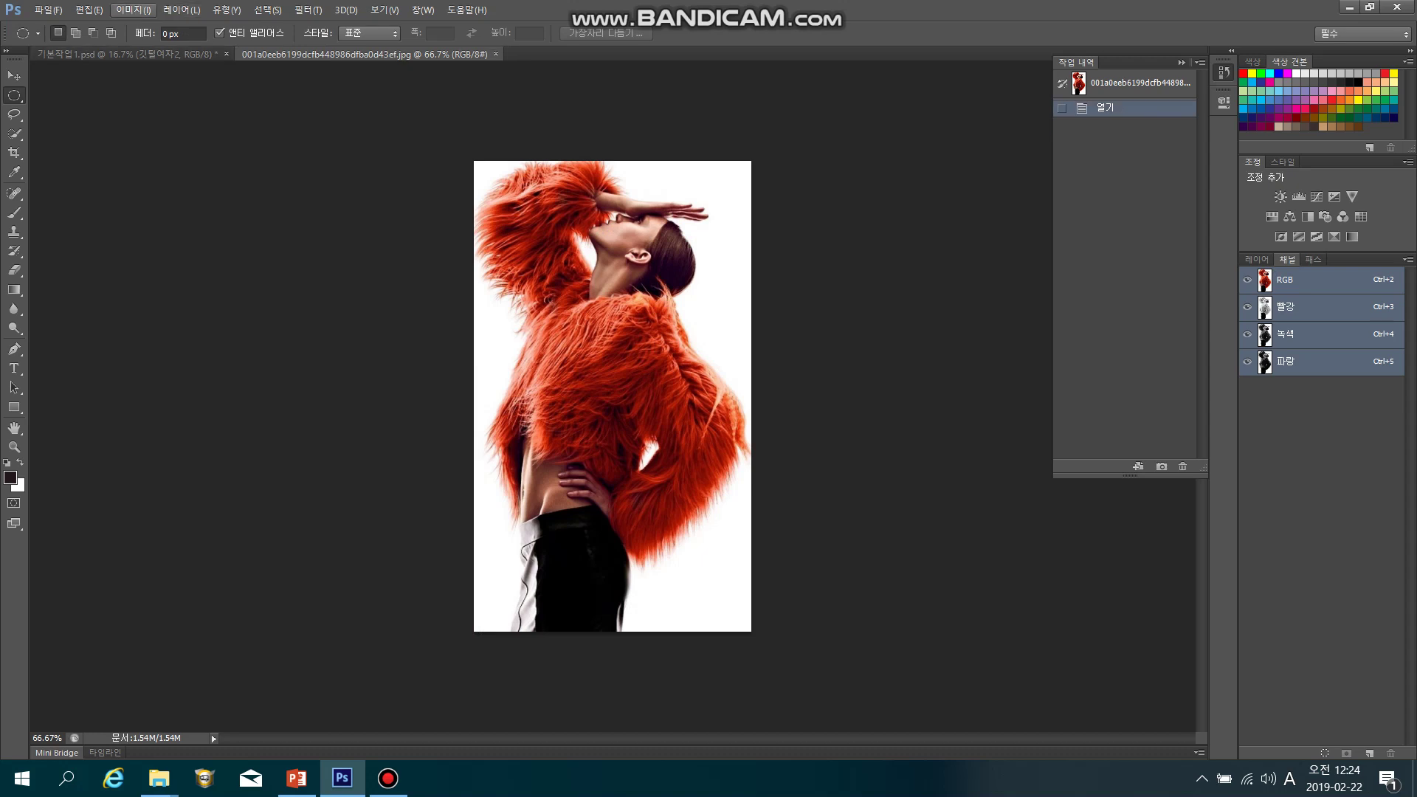
Step: Switch Constrain Proportions off and back on in Image Size, and close the dialog with the dimensions unedited
left_click(133, 10)
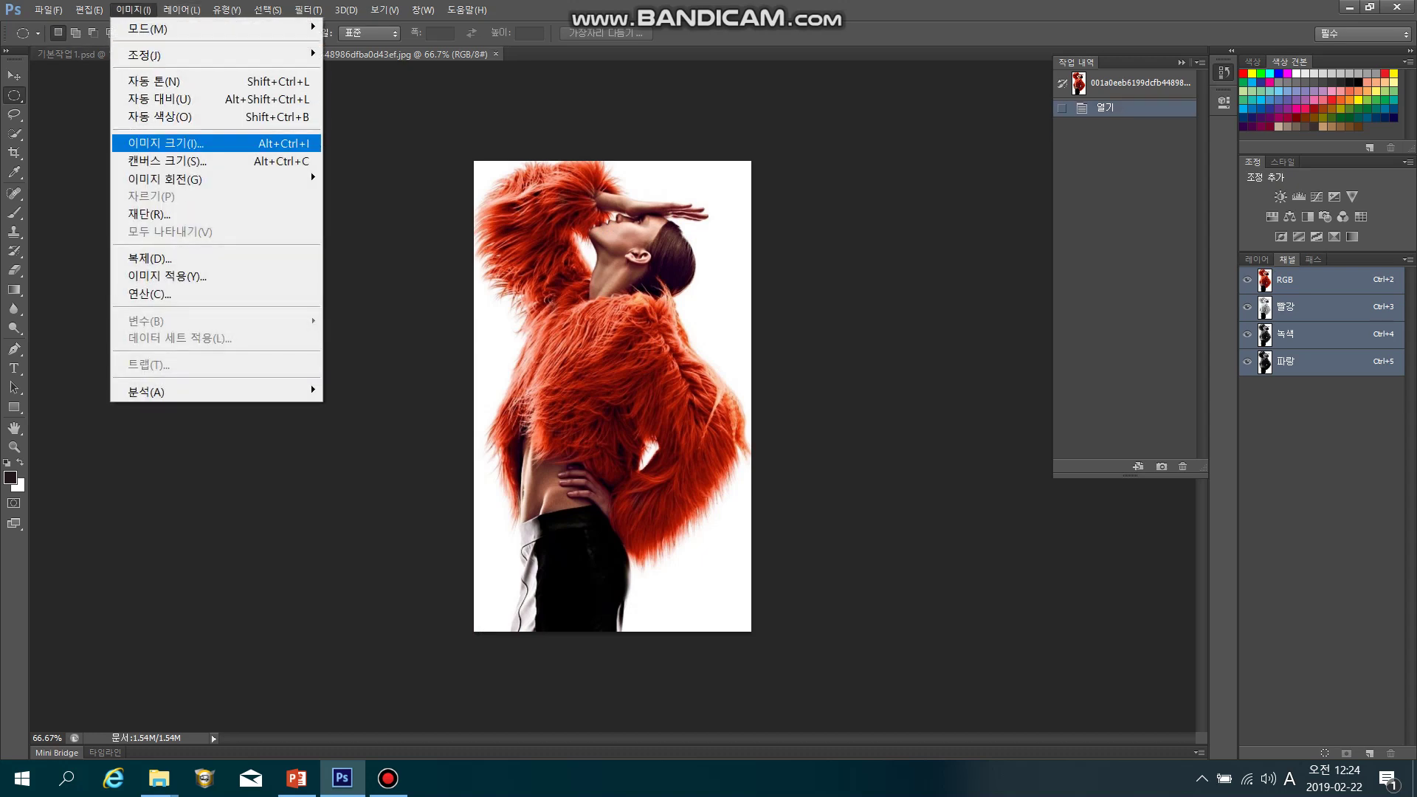
key("Return")
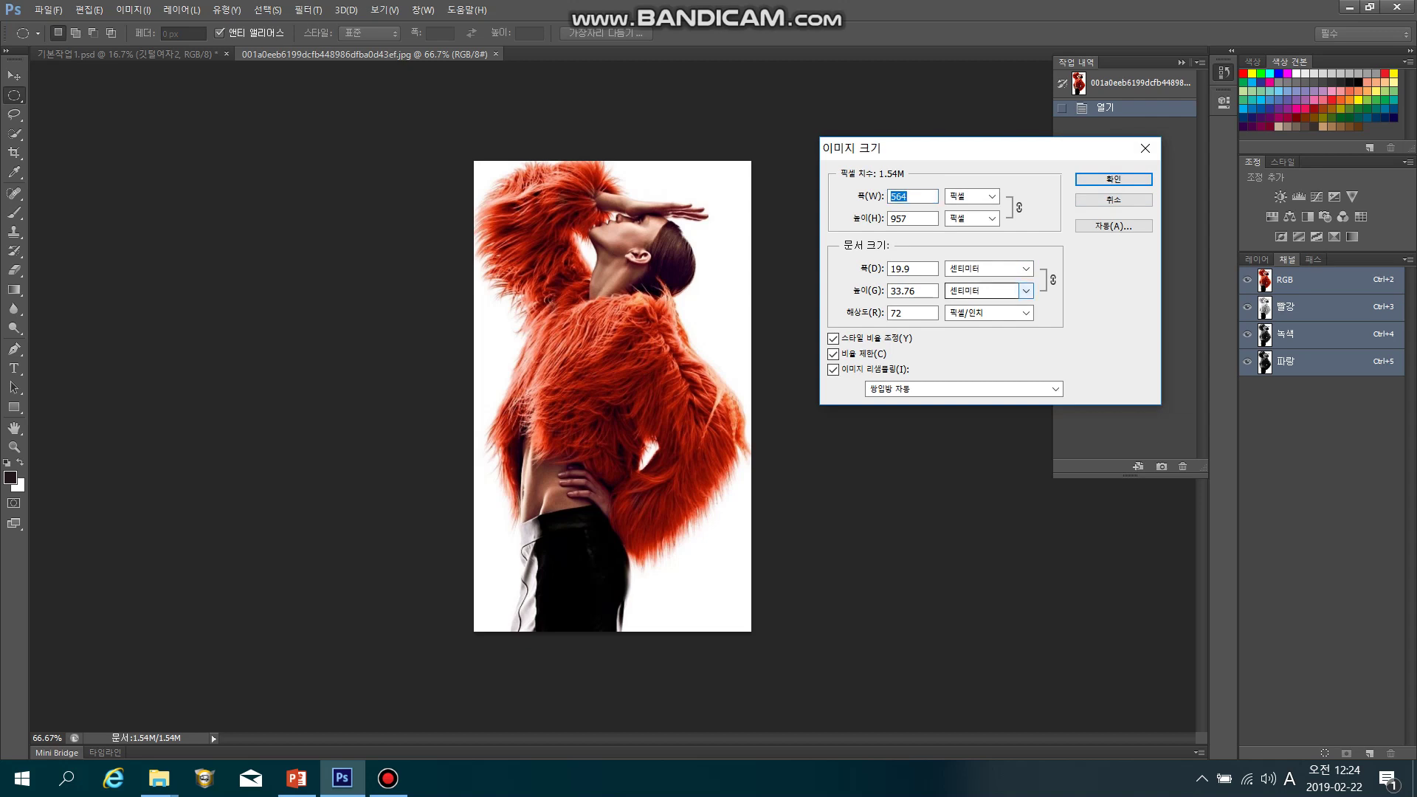
left_click(834, 339)
left_click(833, 354)
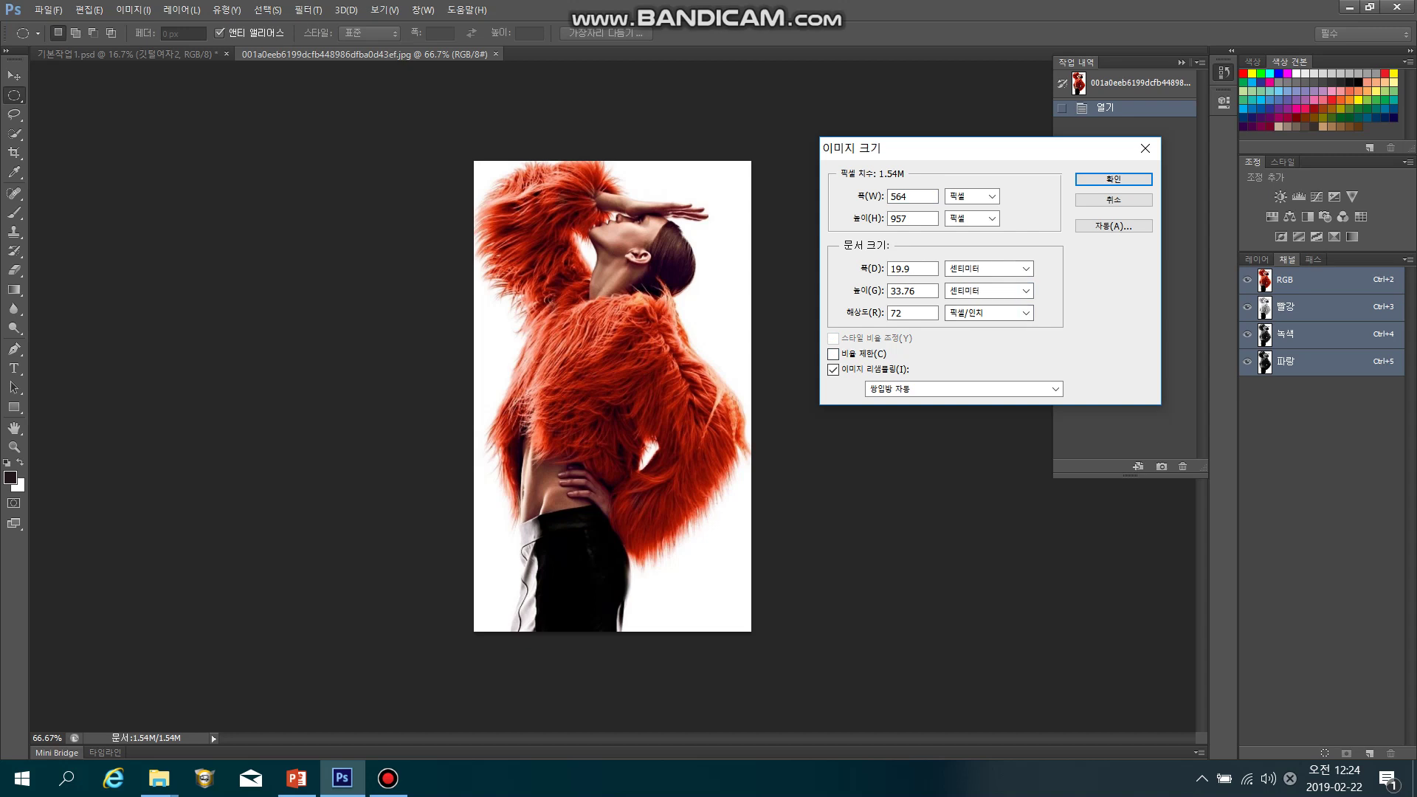
left_click(833, 353)
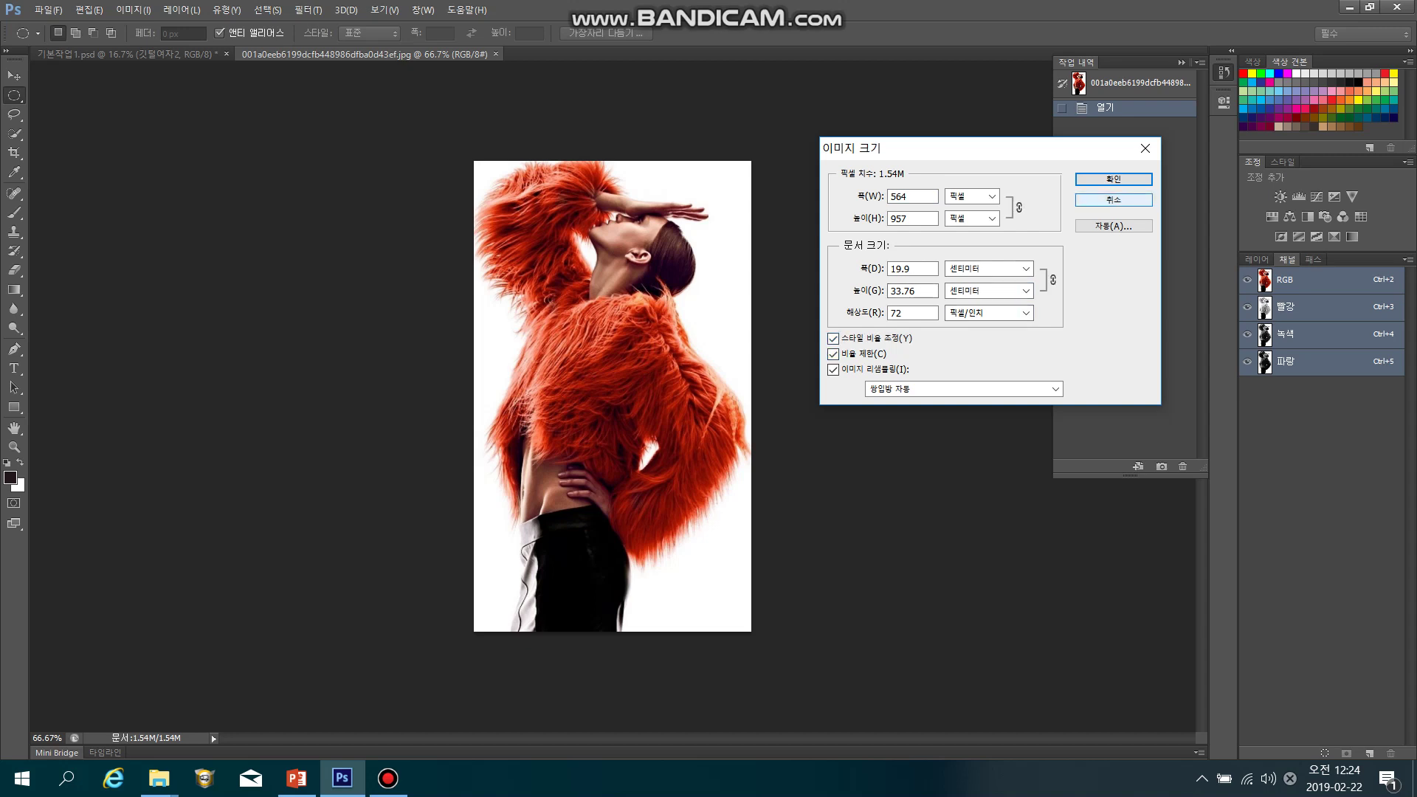
left_click(1113, 179)
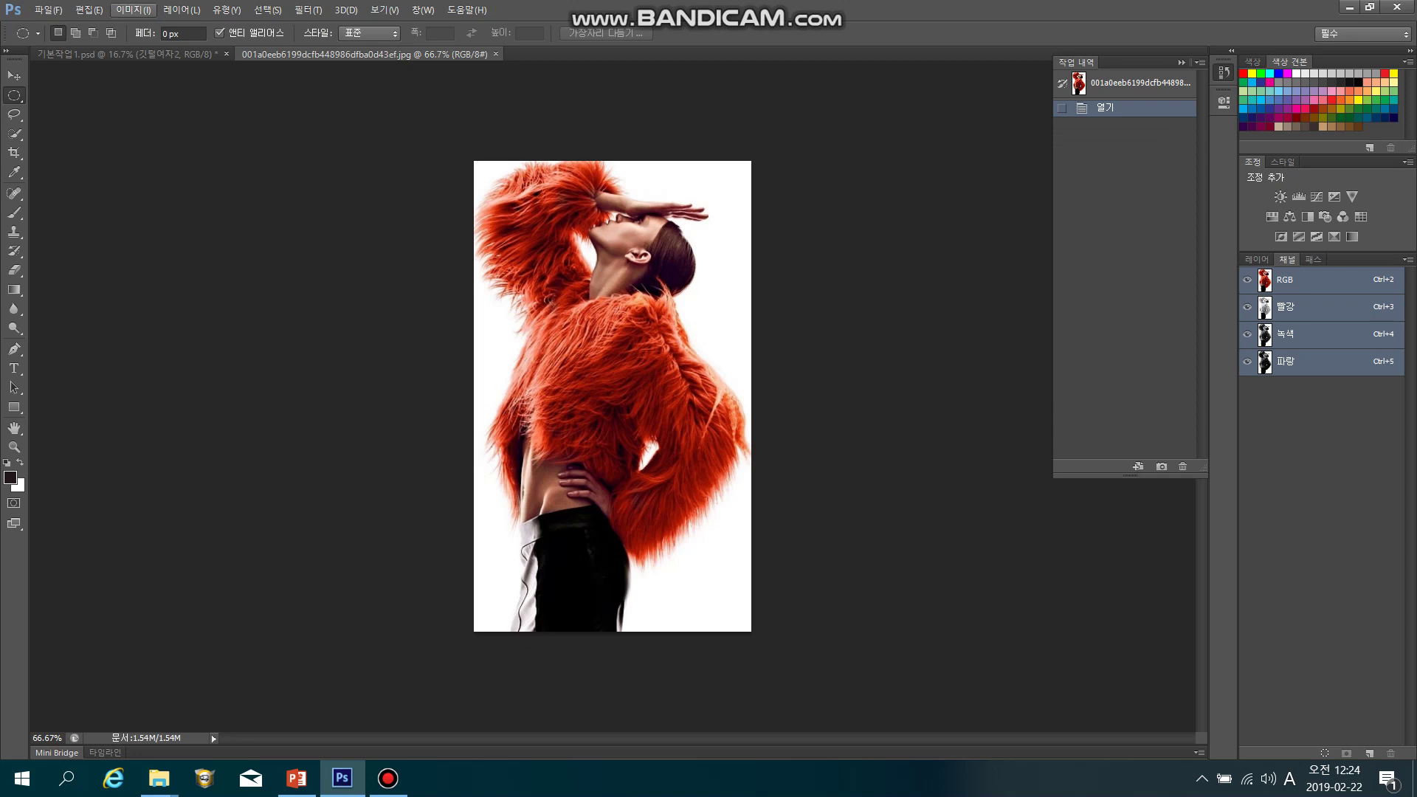
Step: Enlarge the canvas to 30 cm wide and 40 cm high, keeping the centre anchor and the background extension colour
left_click(134, 10)
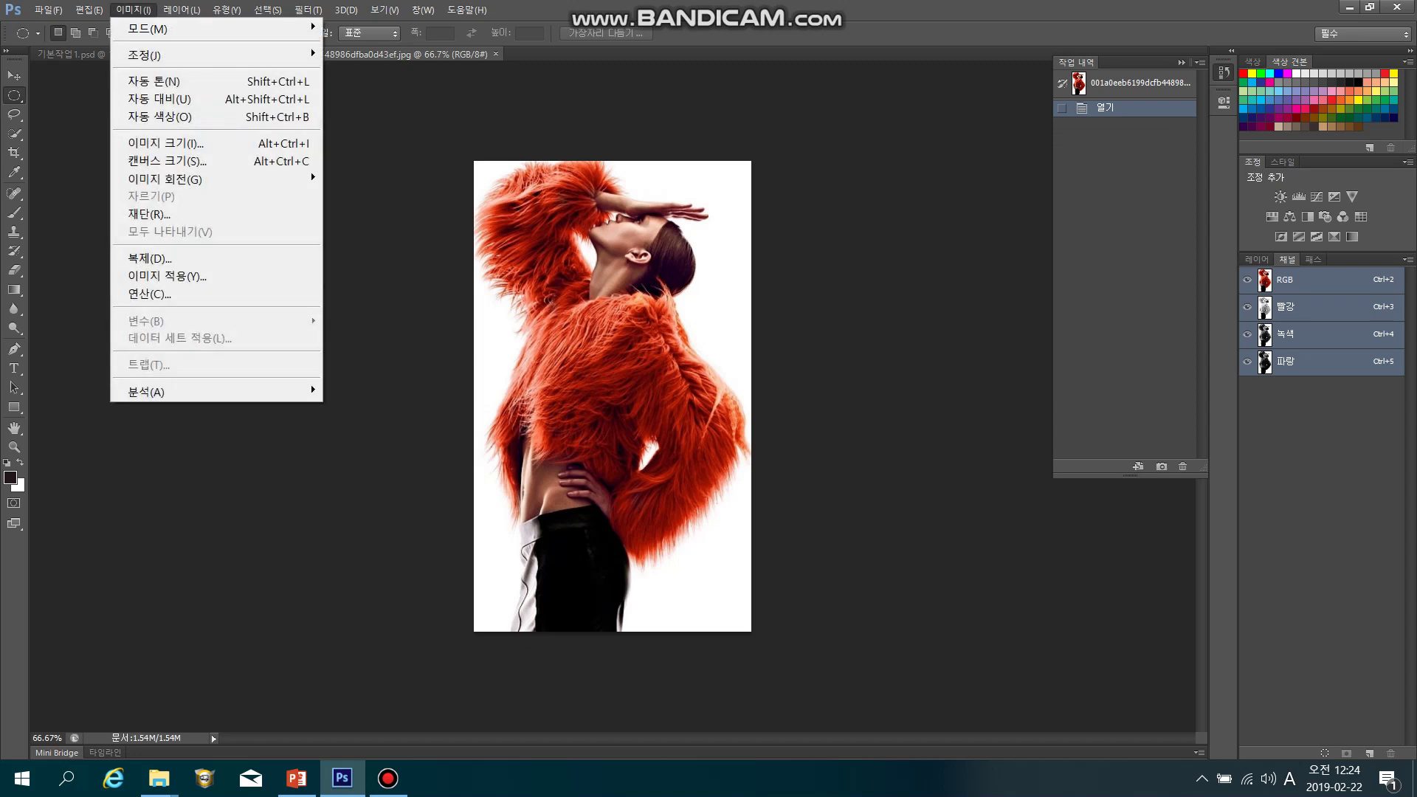
key("Return")
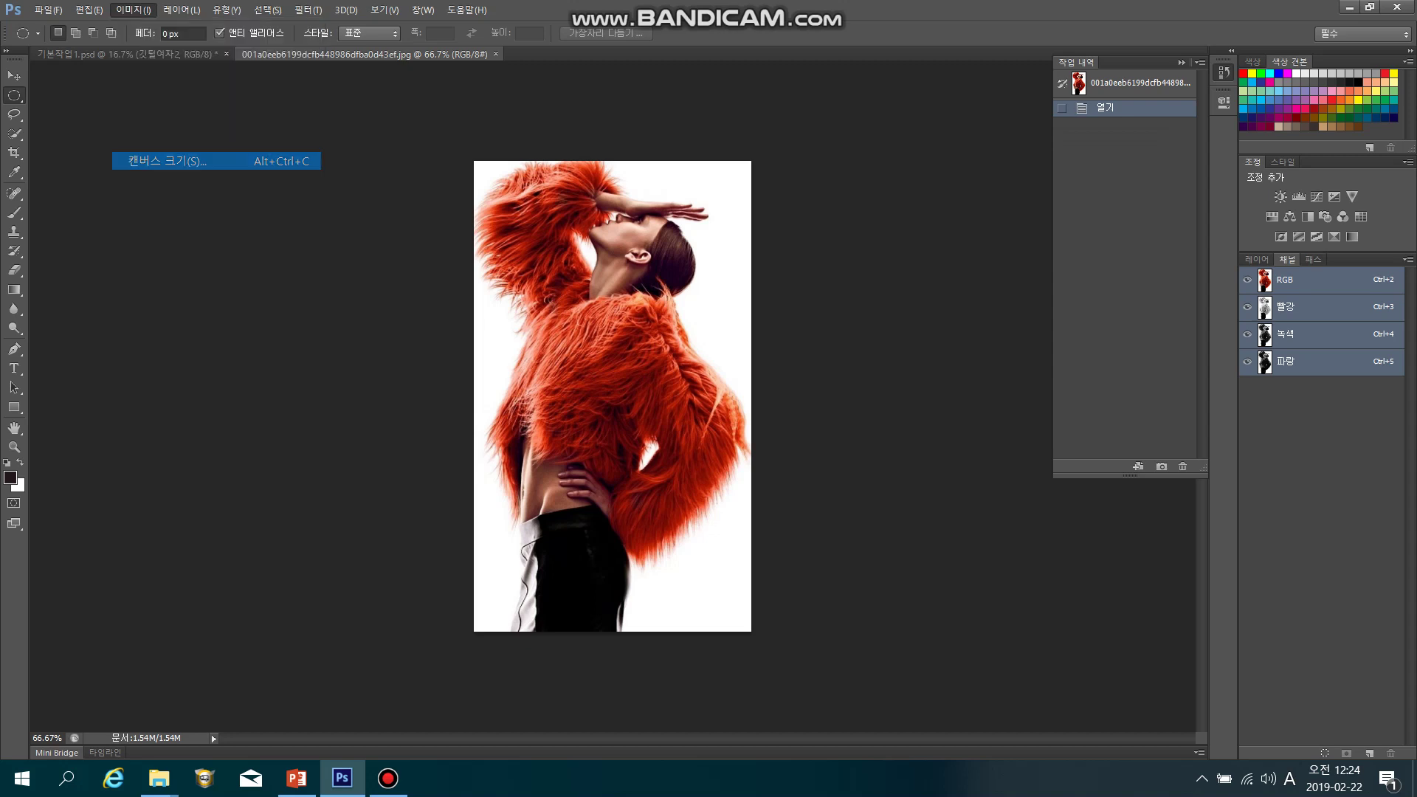
left_click_drag(700, 182, 1044, 177)
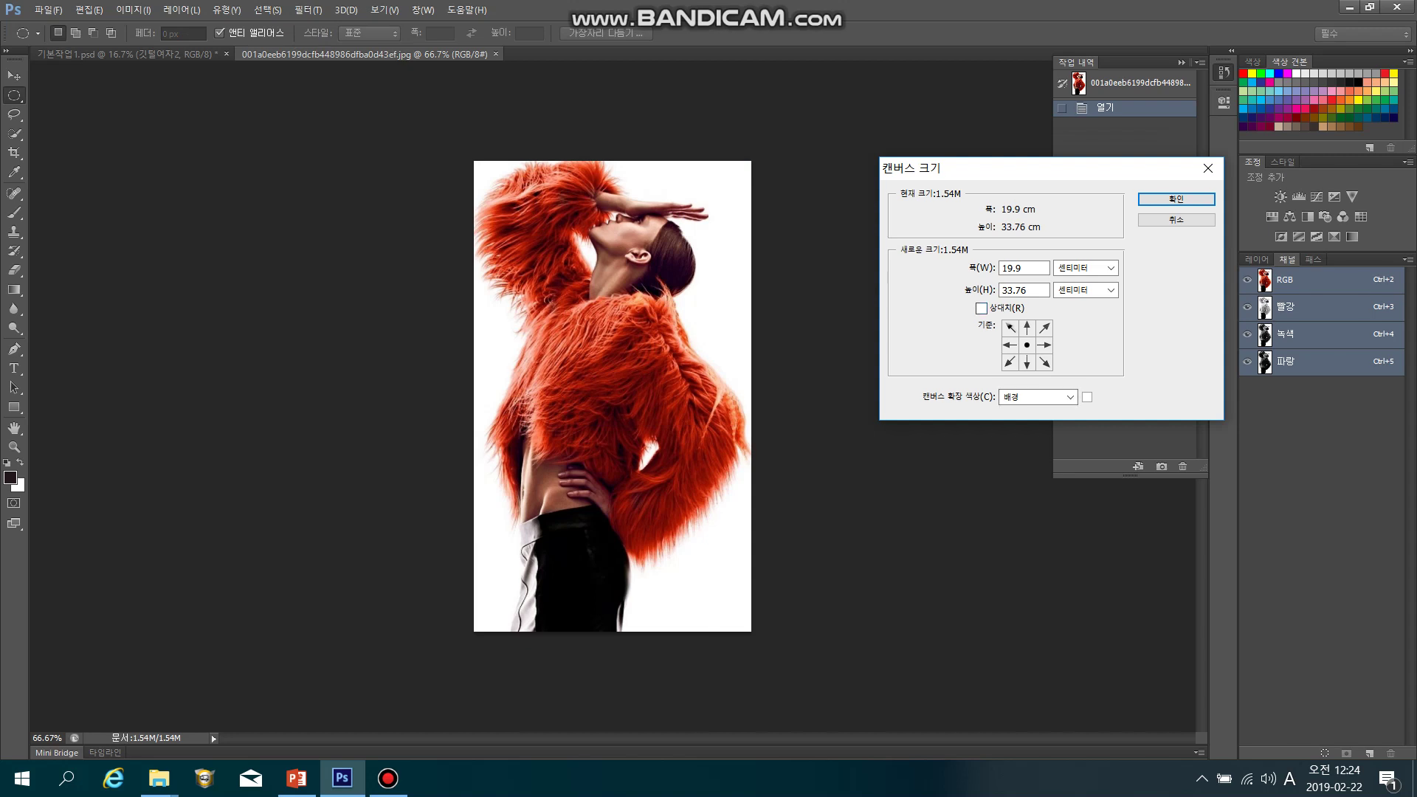
double_click(1012, 268)
type("30")
key("Tab")
type("40")
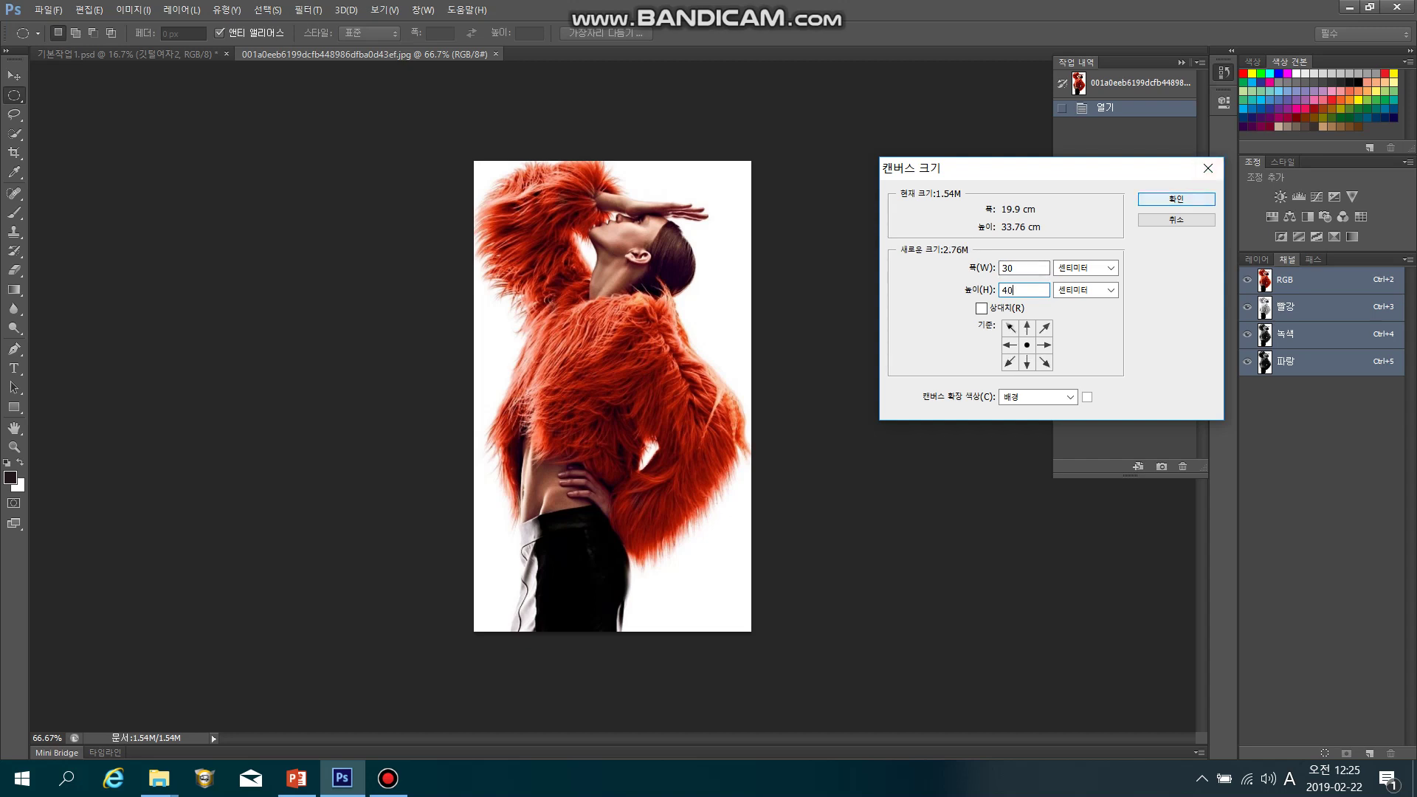
key("Return")
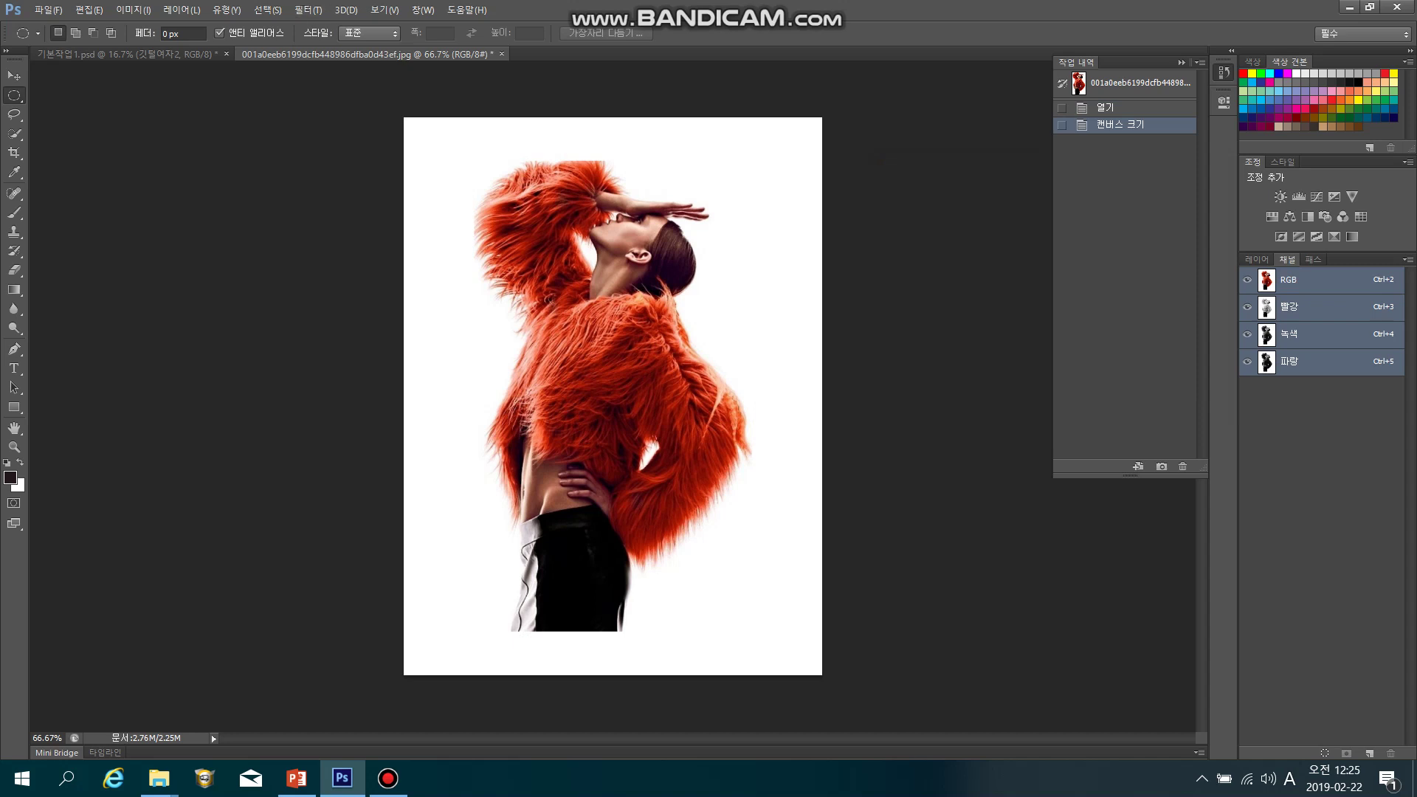
Step: Rotate the canvas 90 degrees clockwise and undo the rotation
left_click(134, 10)
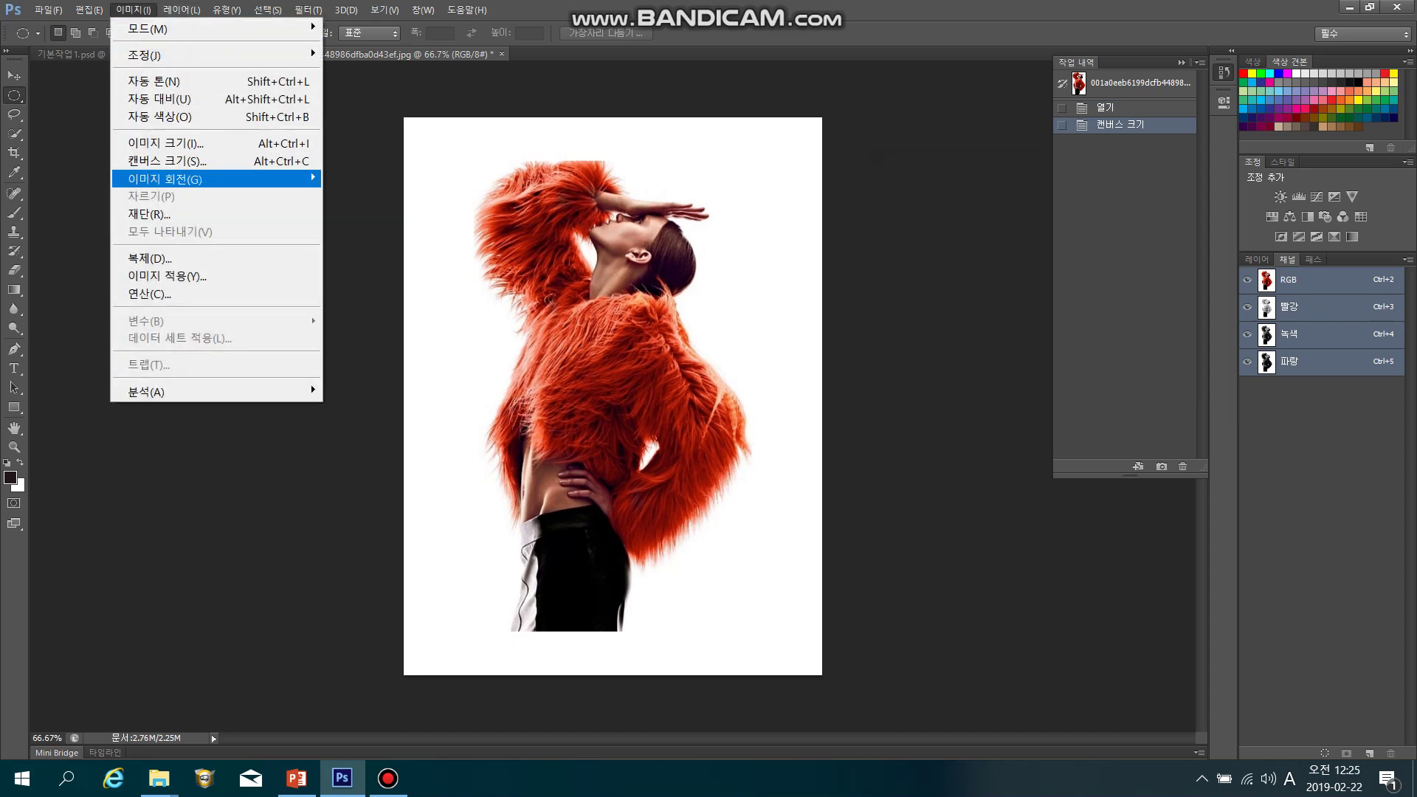
mouse_move(214, 179)
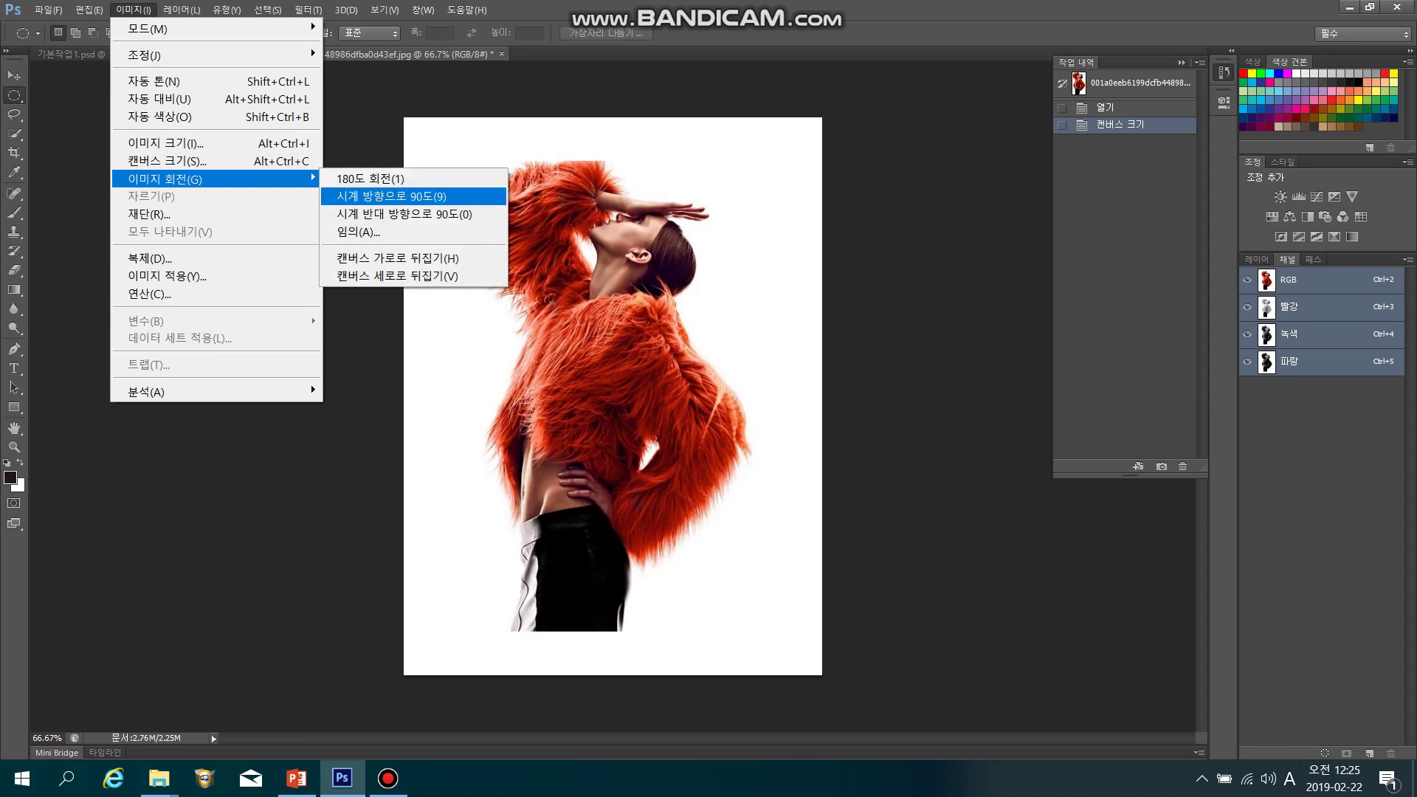
left_click(392, 196)
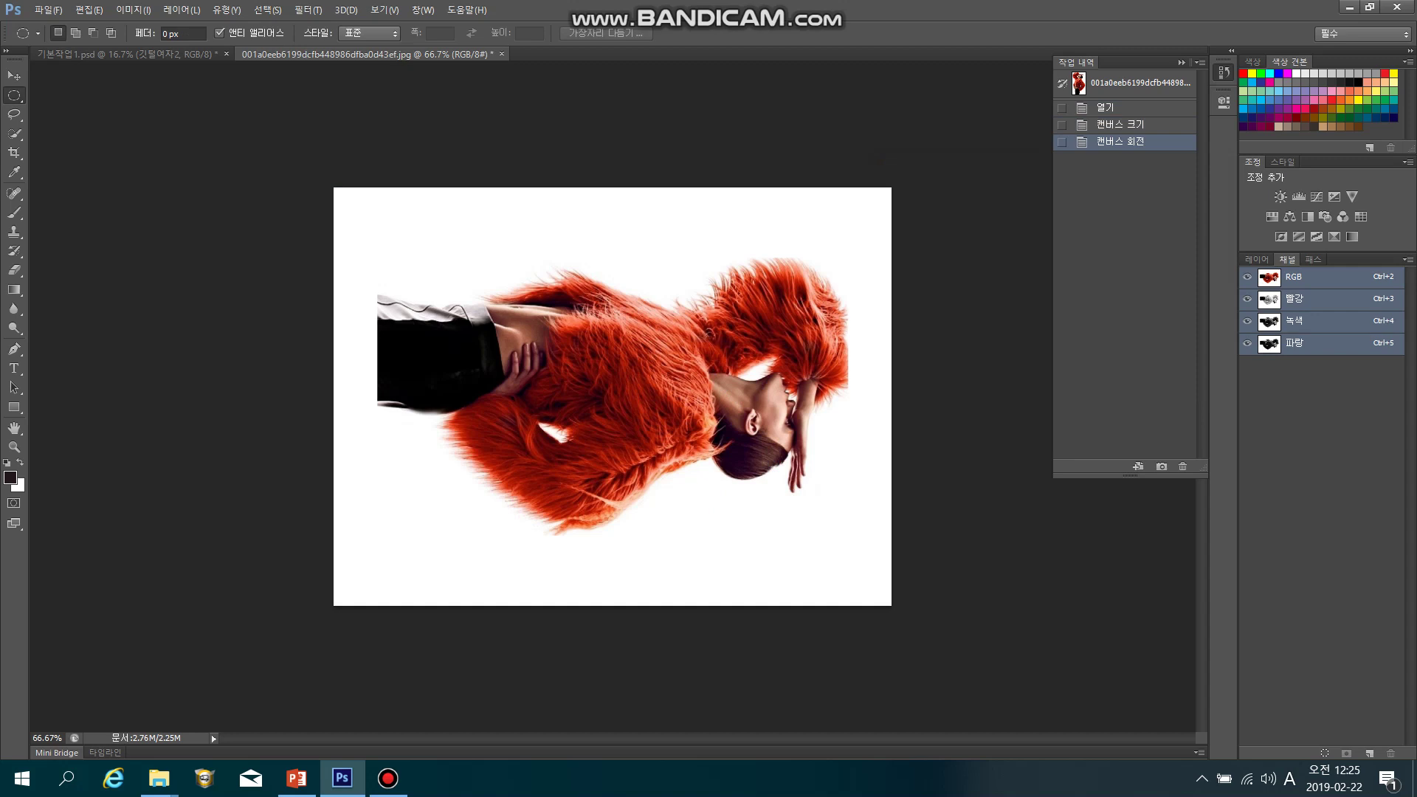
key("ctrl+z")
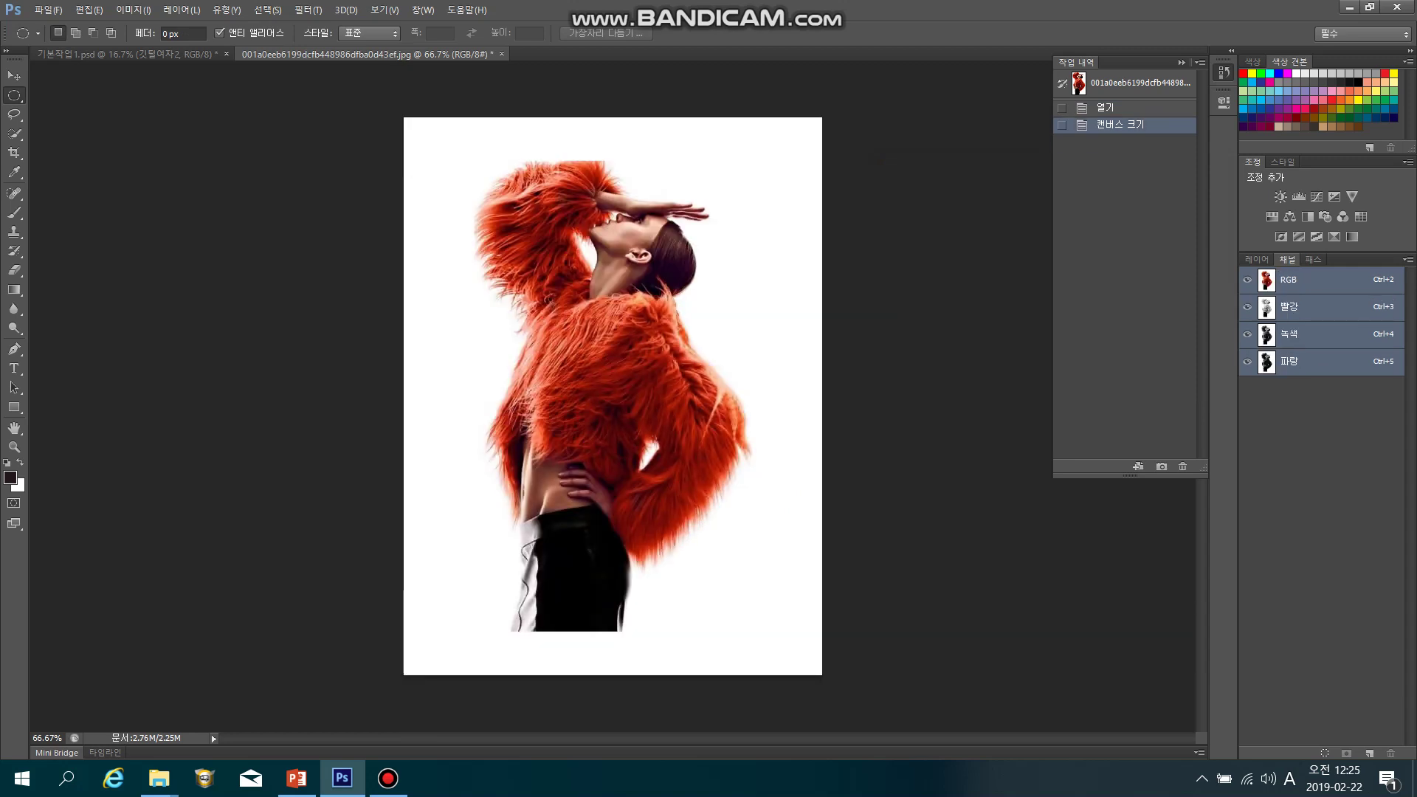
Step: Rotate the canvas by an arbitrary angle of 3 degrees clockwise
left_click(133, 10)
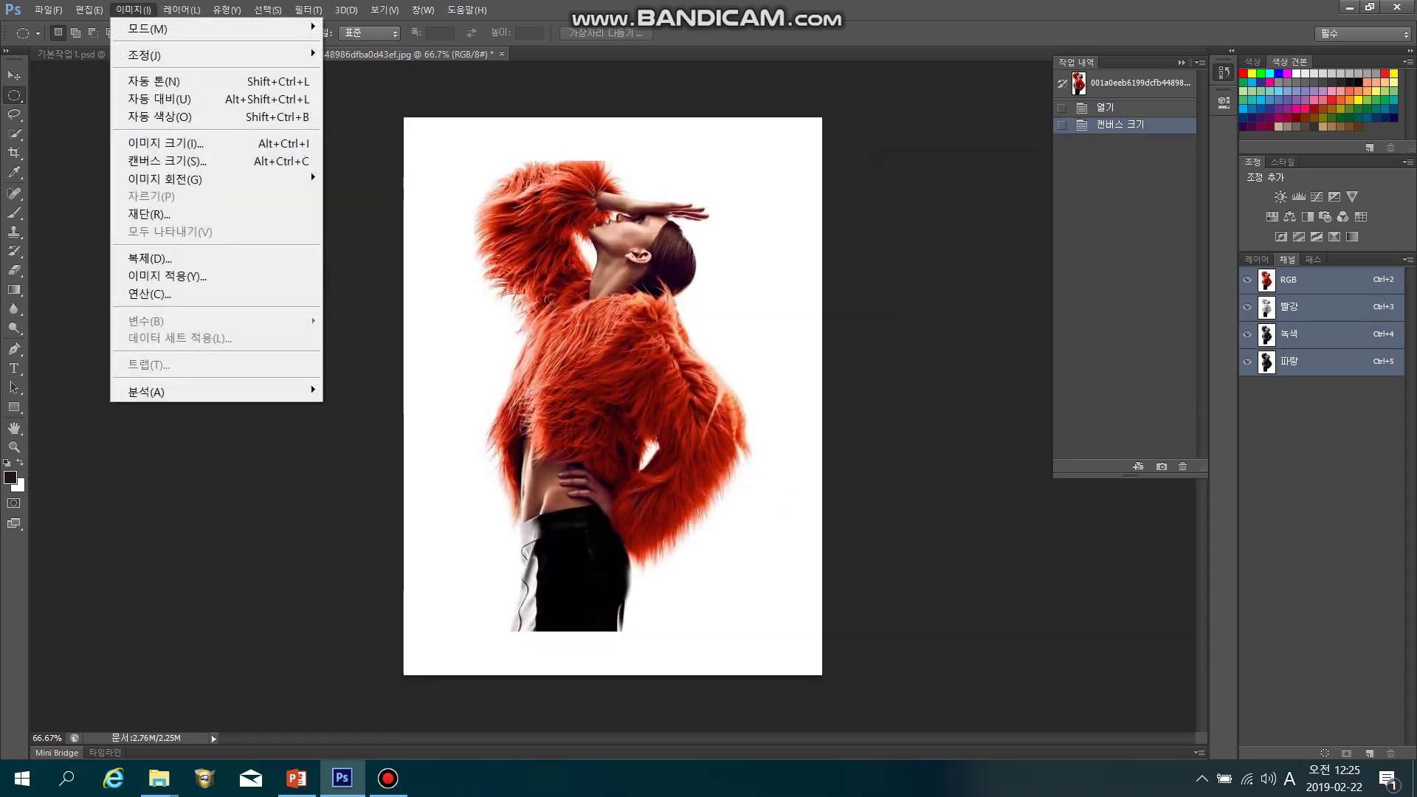
mouse_move(165, 179)
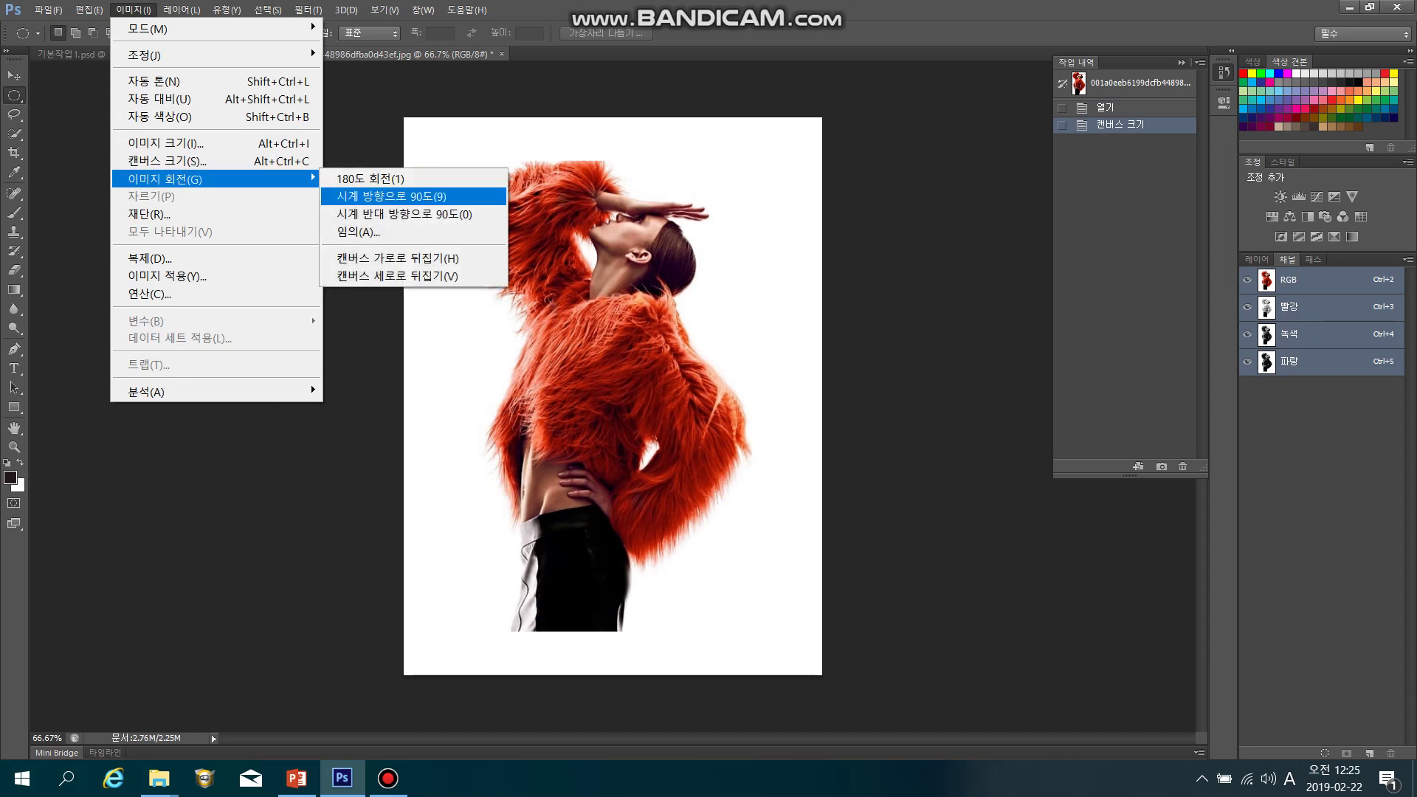
left_click(358, 232)
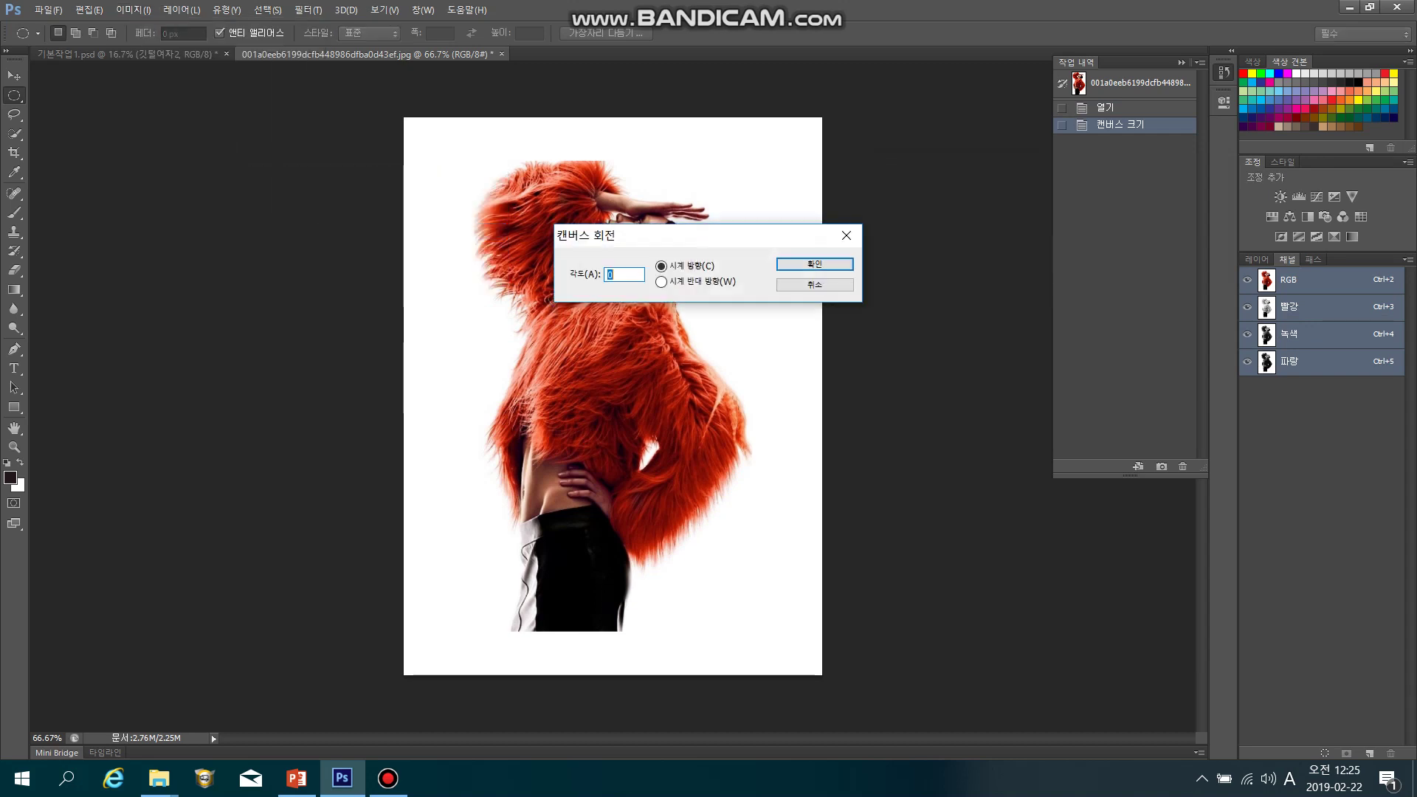
left_click_drag(649, 237, 918, 222)
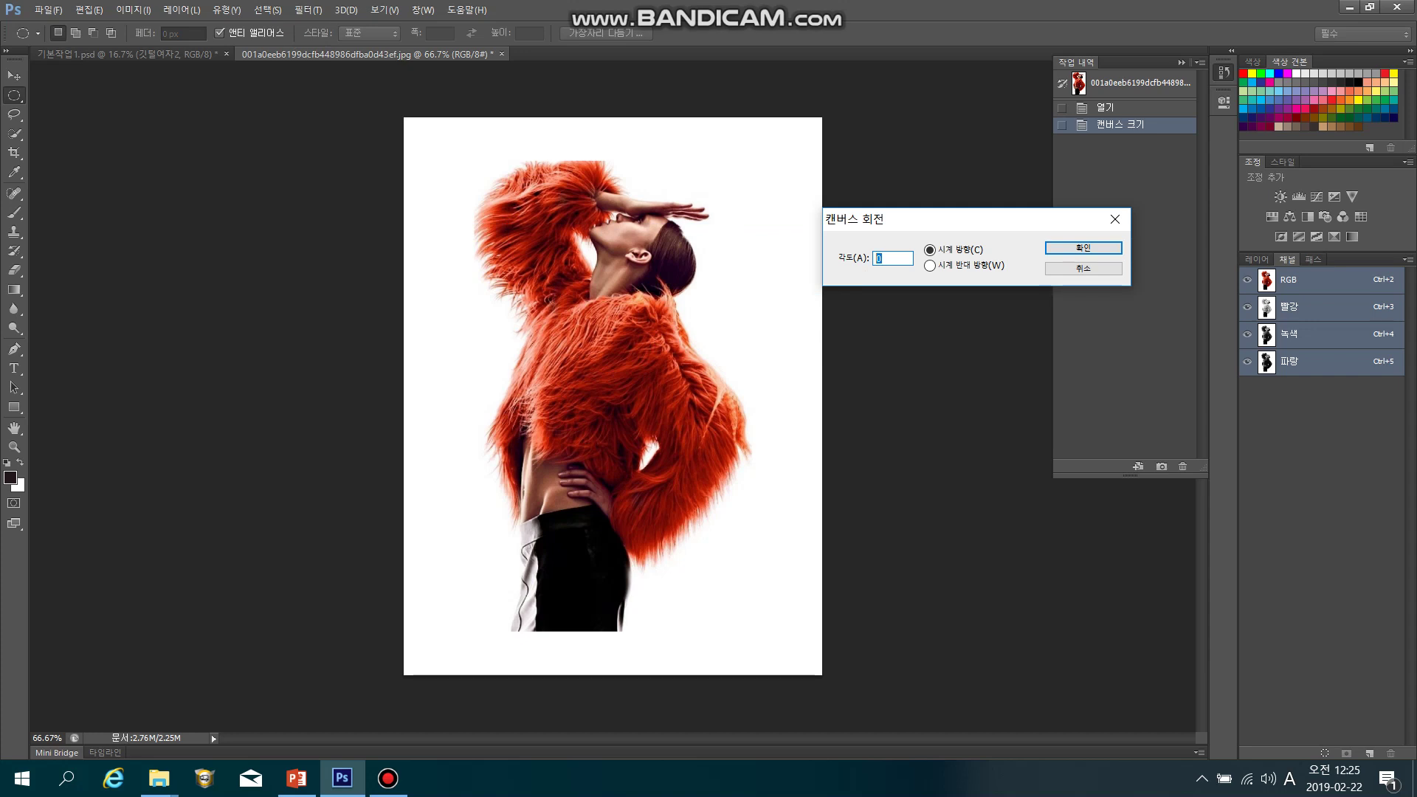
type("3")
key("Return")
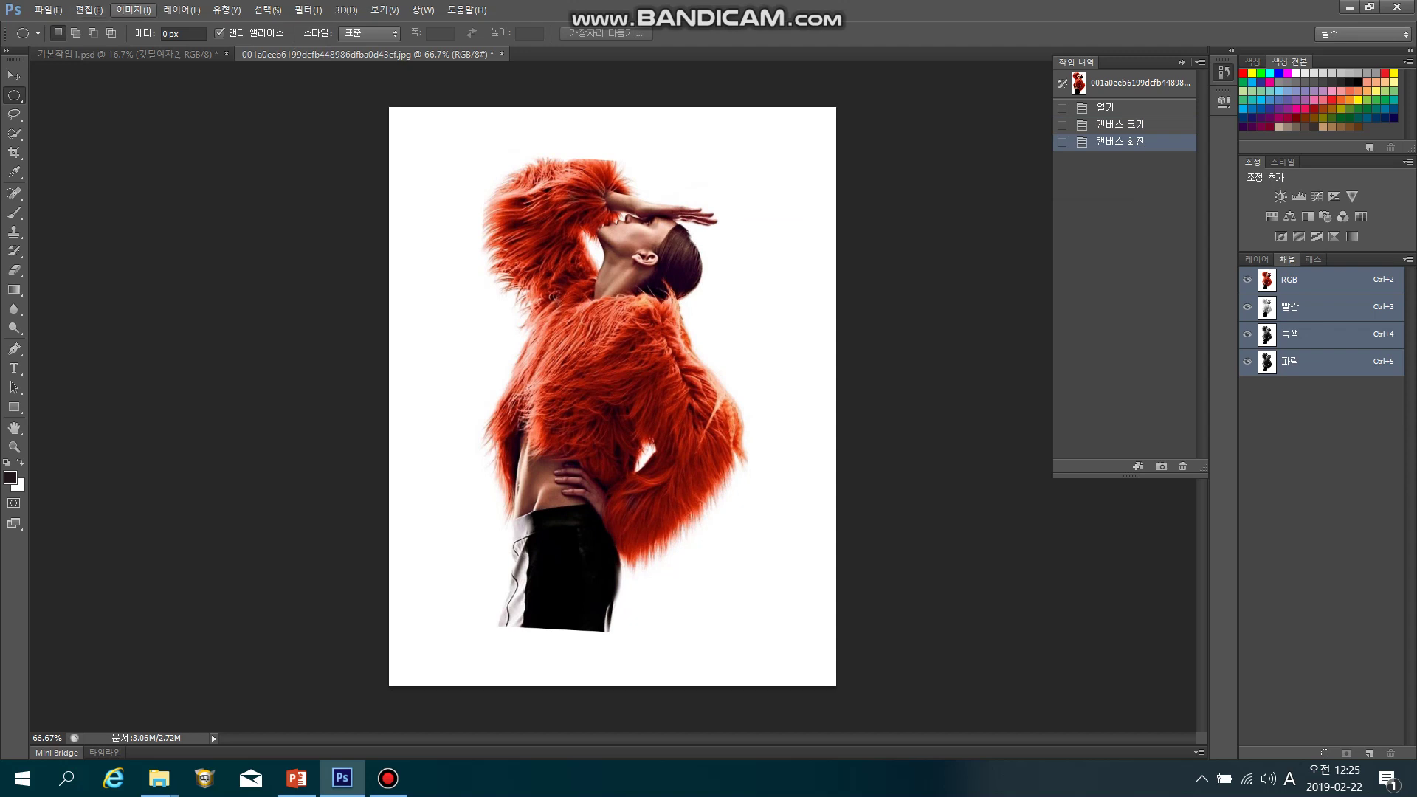
Step: Flip the whole canvas horizontally
left_click(133, 10)
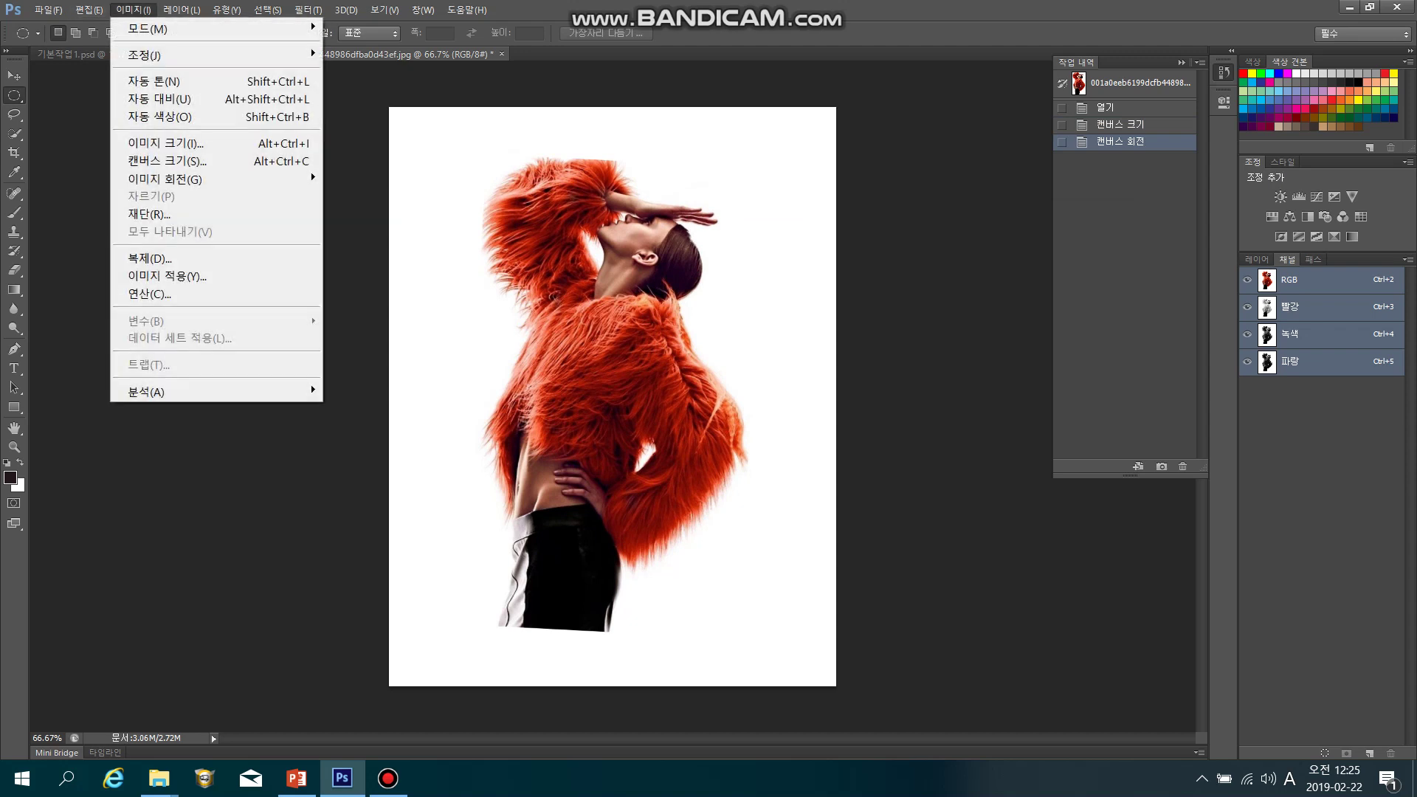
mouse_move(192, 179)
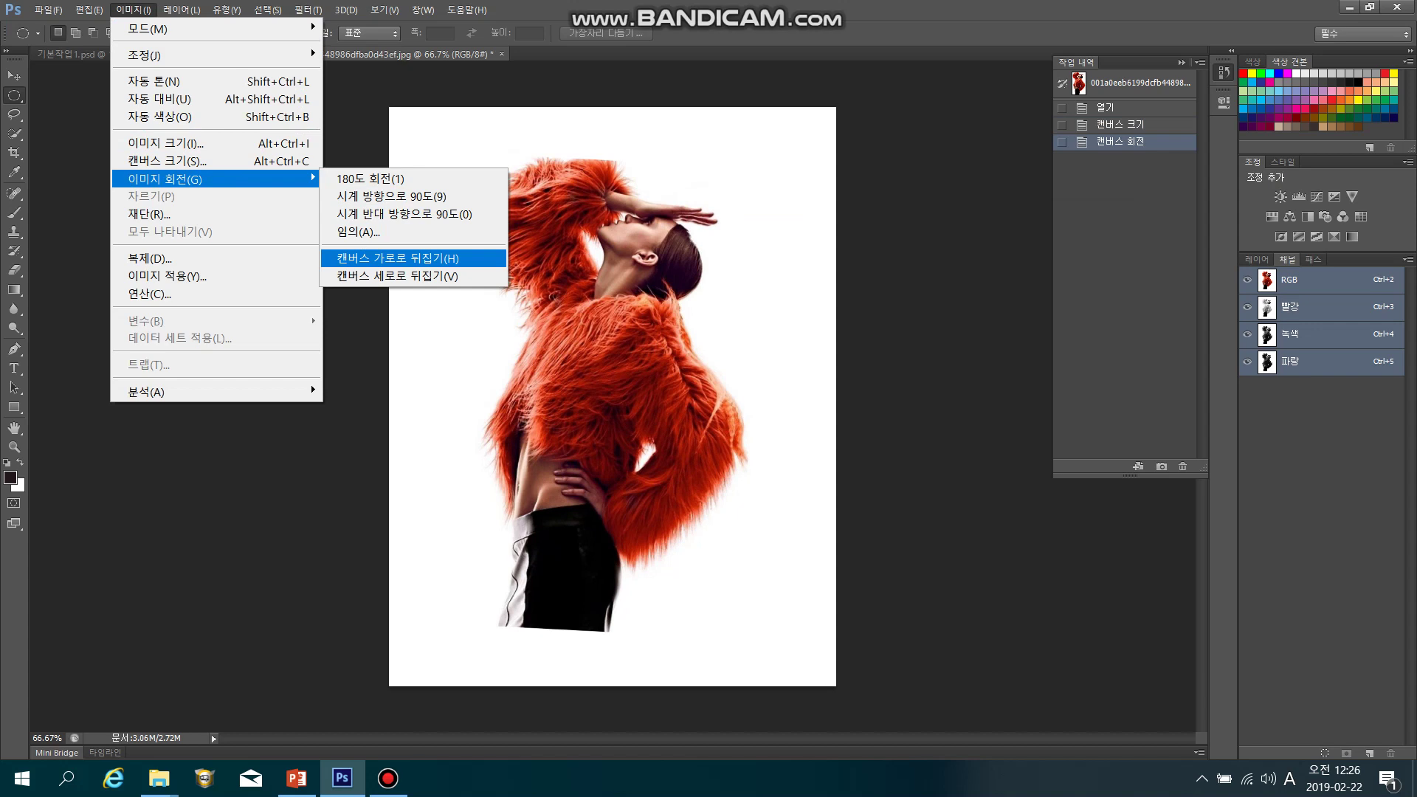
left_click(398, 258)
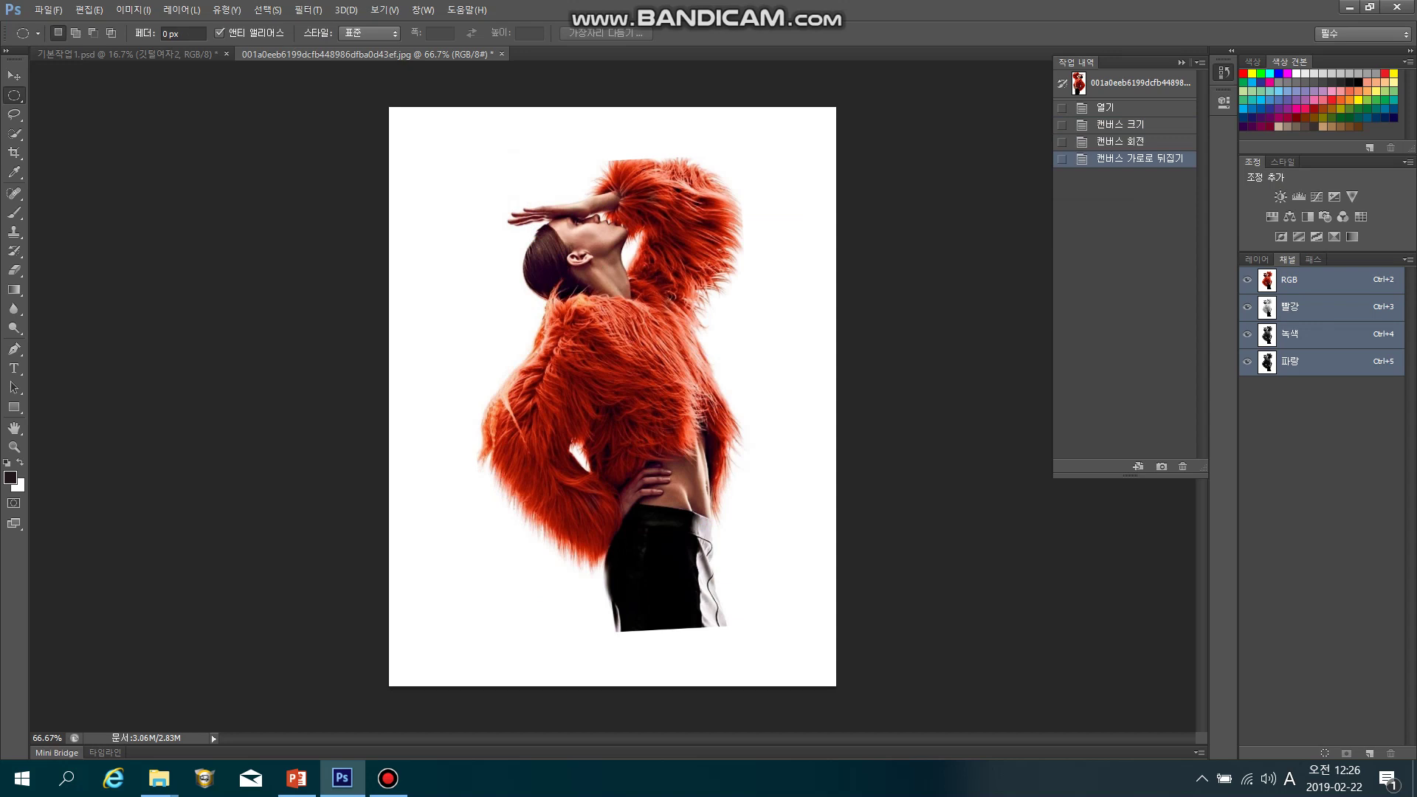
key("alt+i")
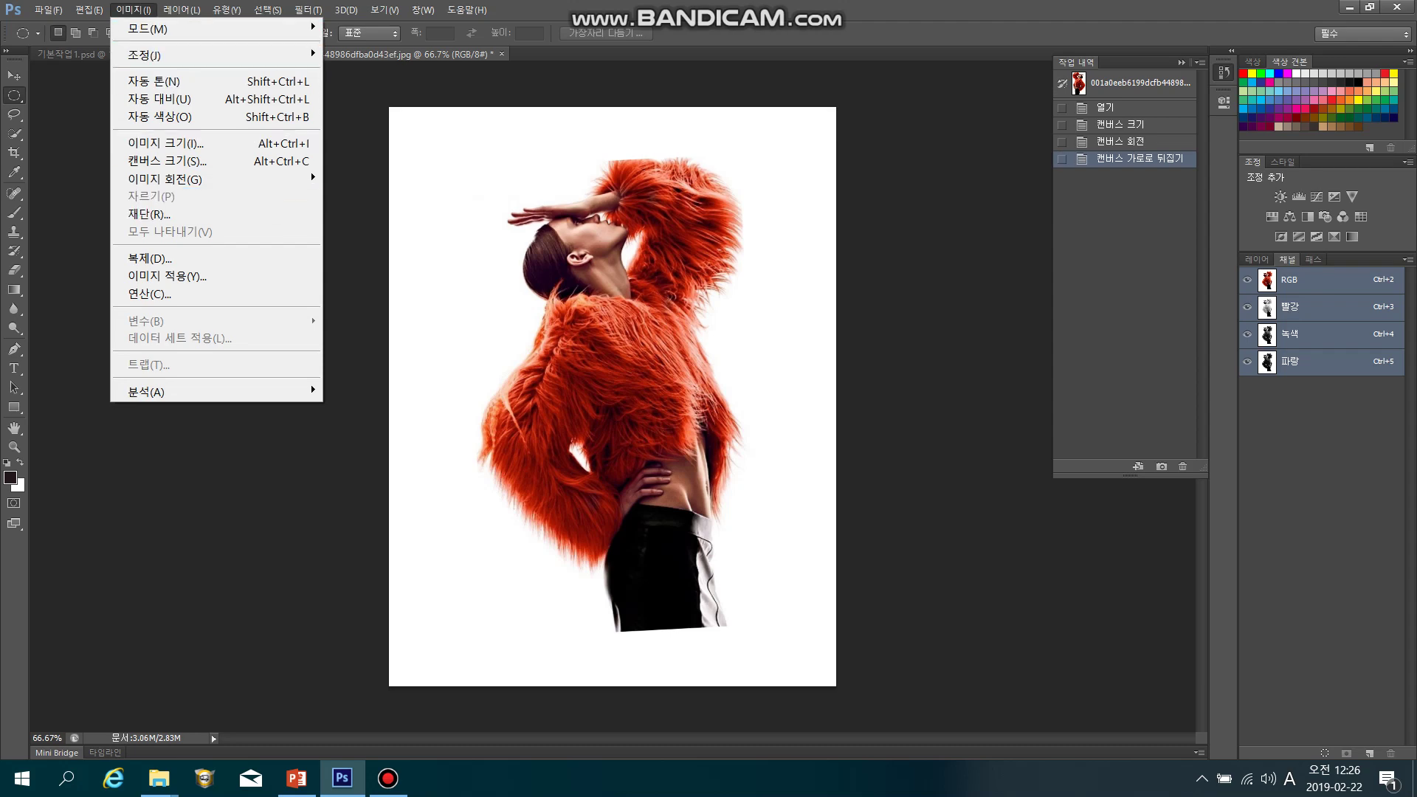
left_click(227, 10)
key("Right")
key("Right")
key("Right")
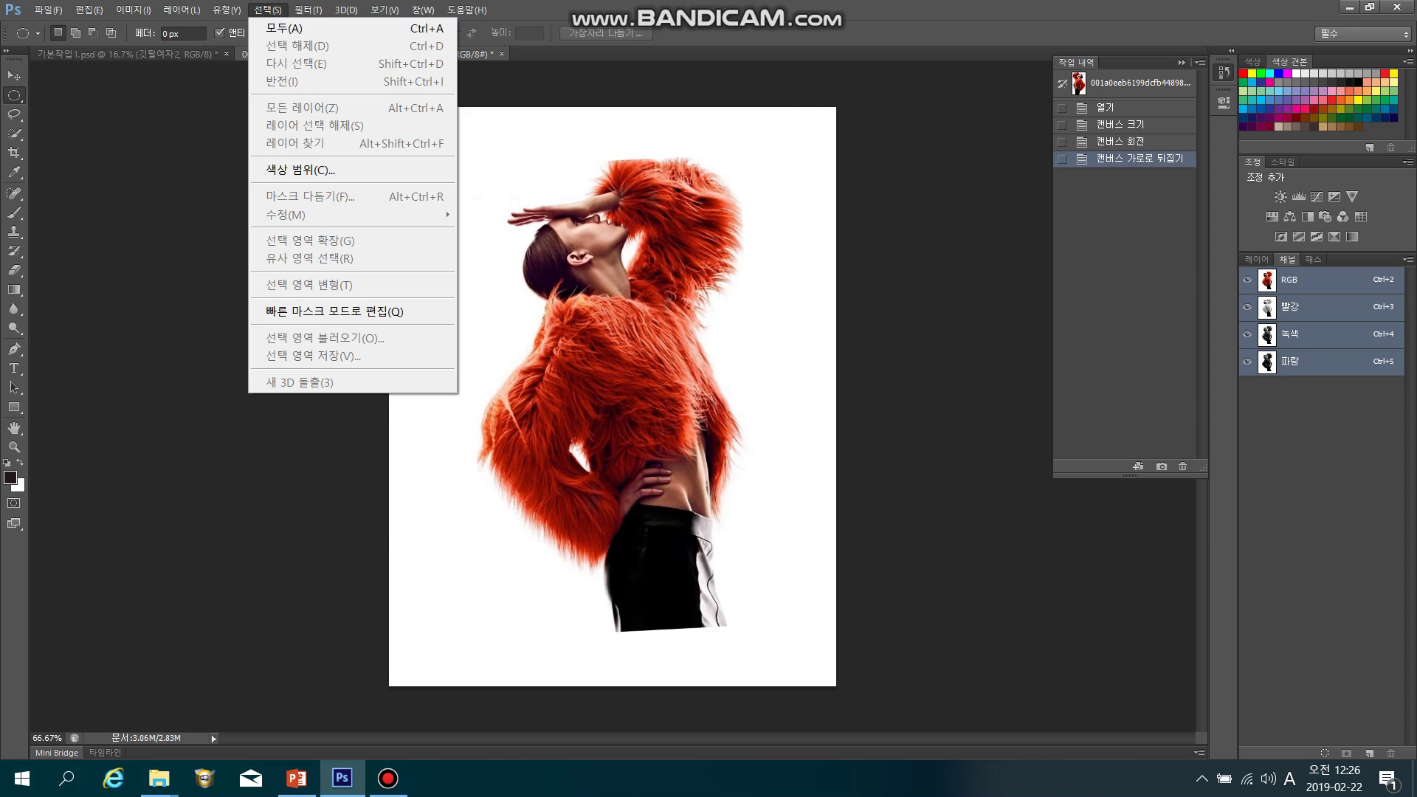
key("Right")
key("Right")
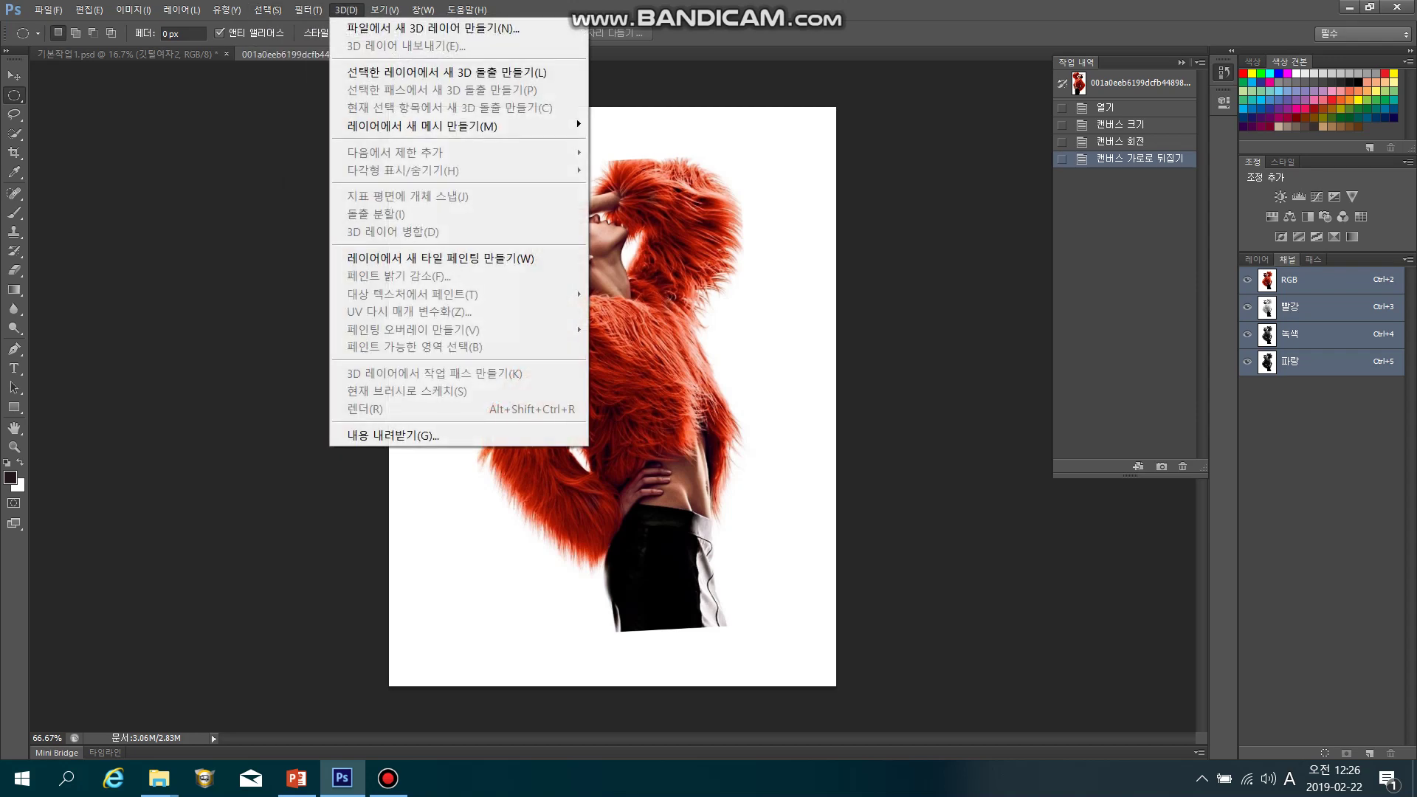
key("Left")
key("Escape")
key("Escape")
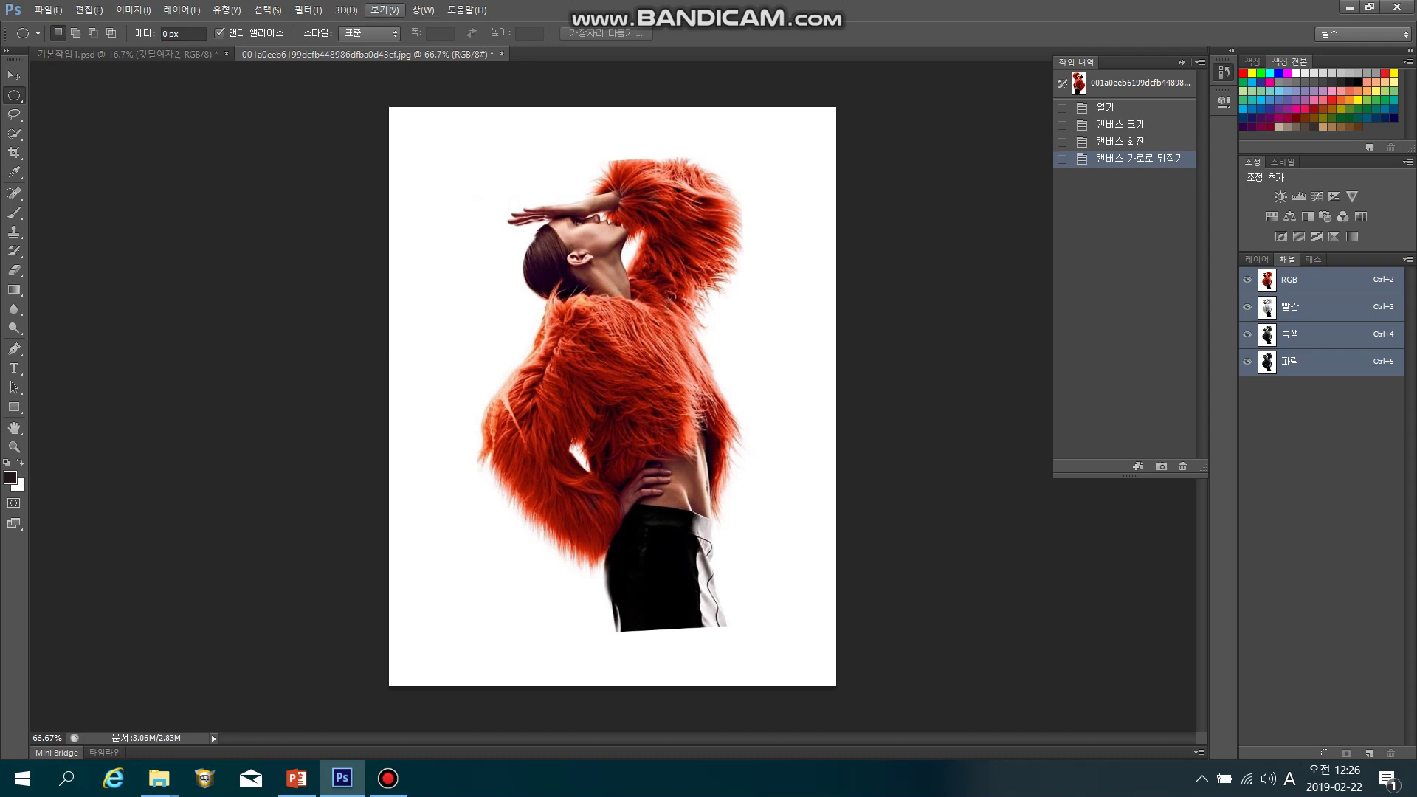
Step: Show the rulers around the document
left_click(383, 10)
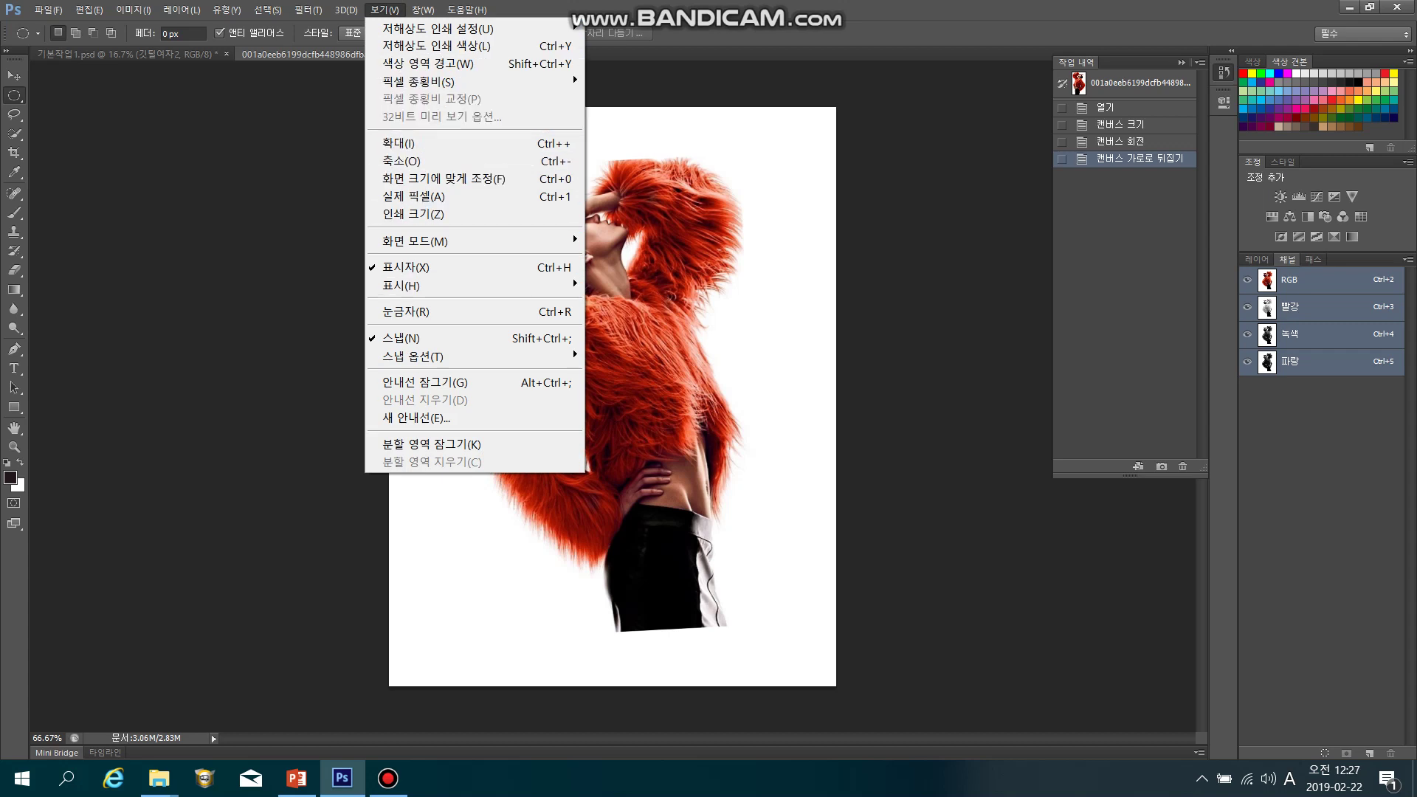
left_click(443, 311)
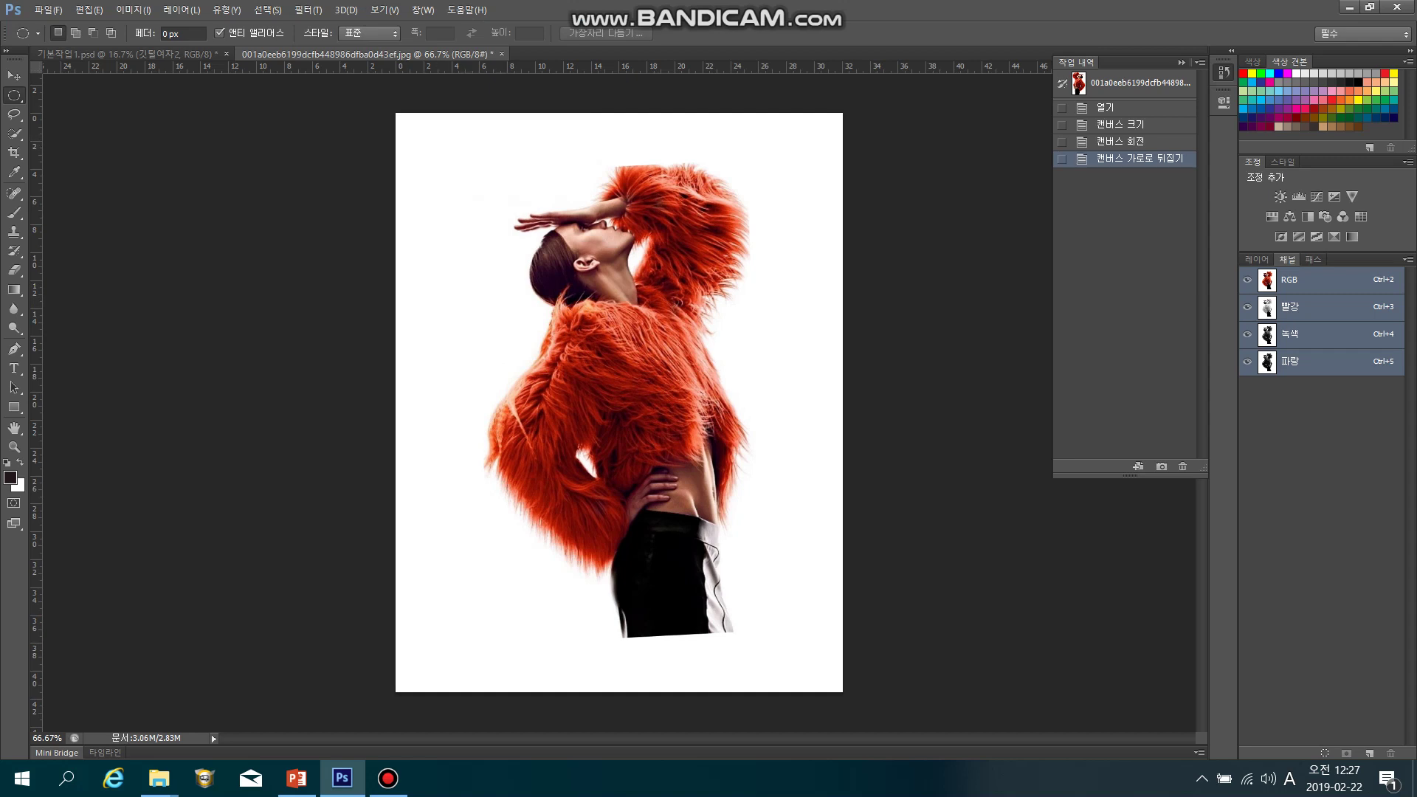
Step: Place a horizontal guide at about 4.5 cm and a vertical guide at about 6 cm, and clear both guides
left_click_drag(575, 67, 575, 177)
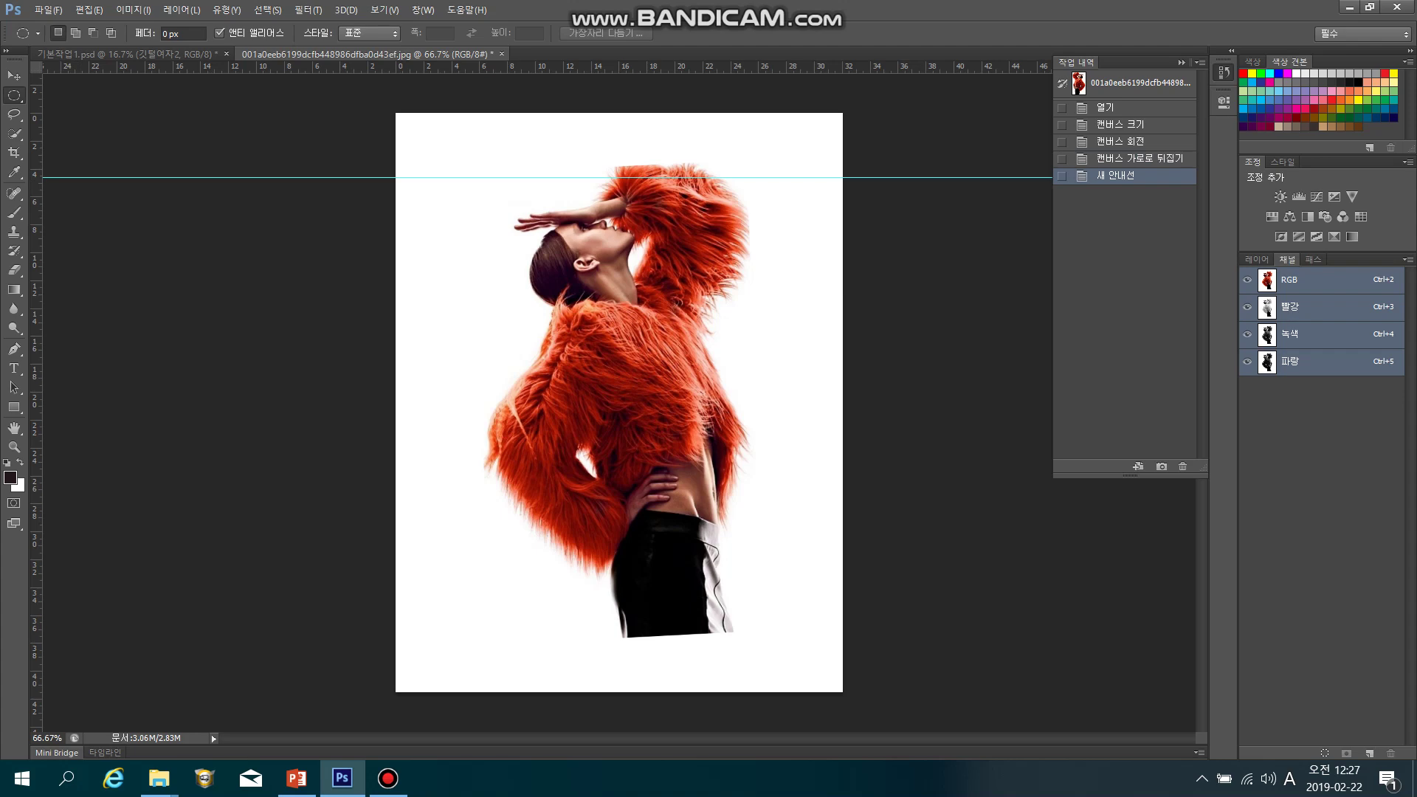
left_click_drag(35, 96, 479, 163)
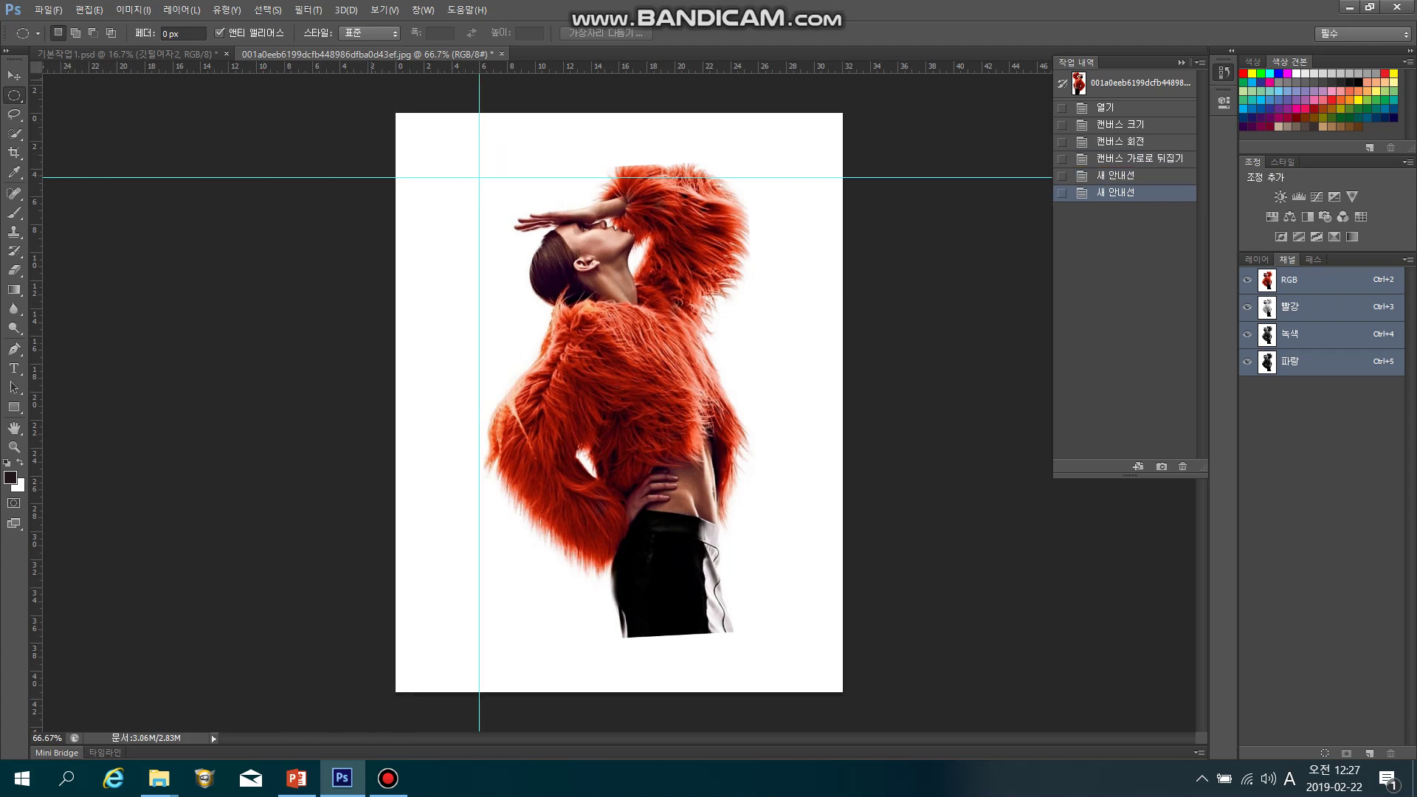
left_click(384, 10)
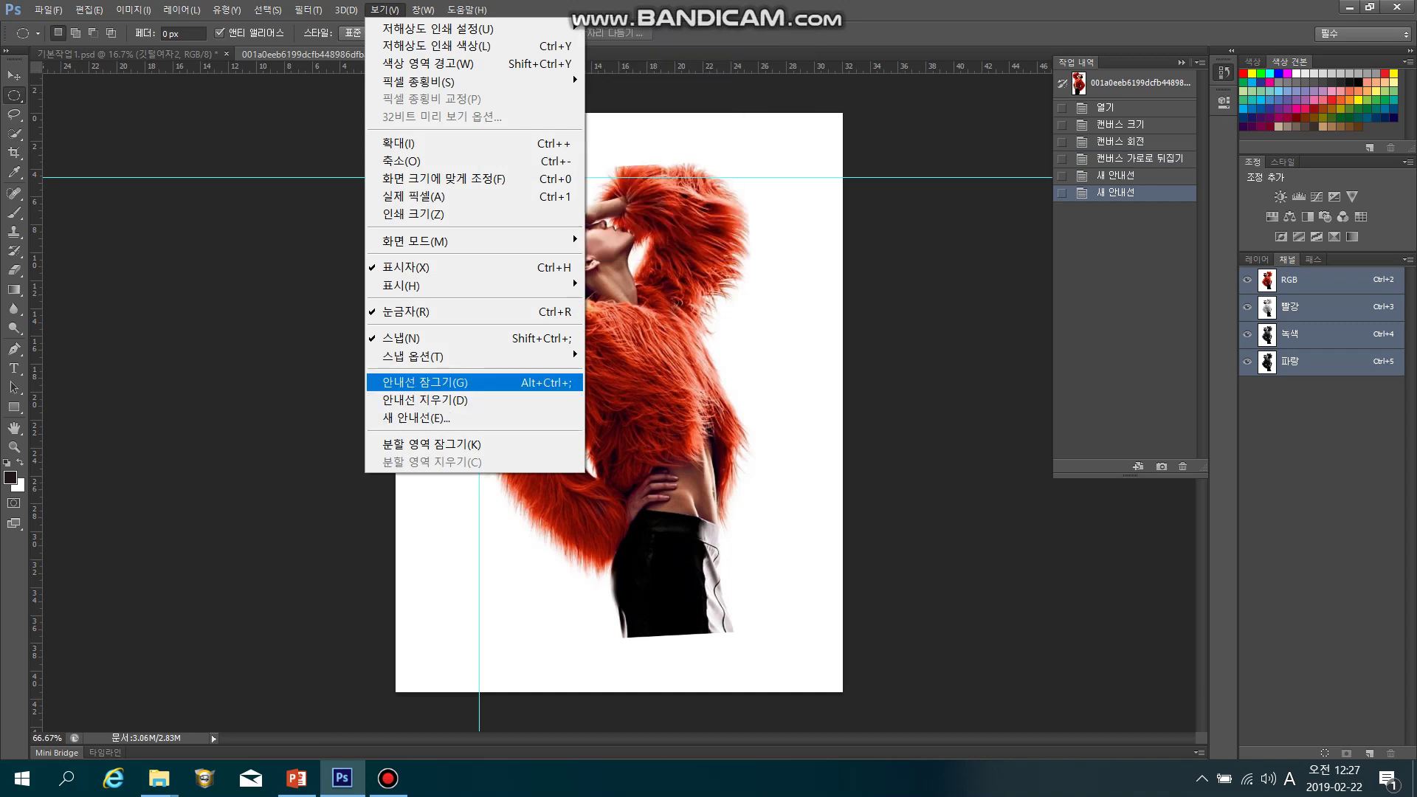
left_click(428, 400)
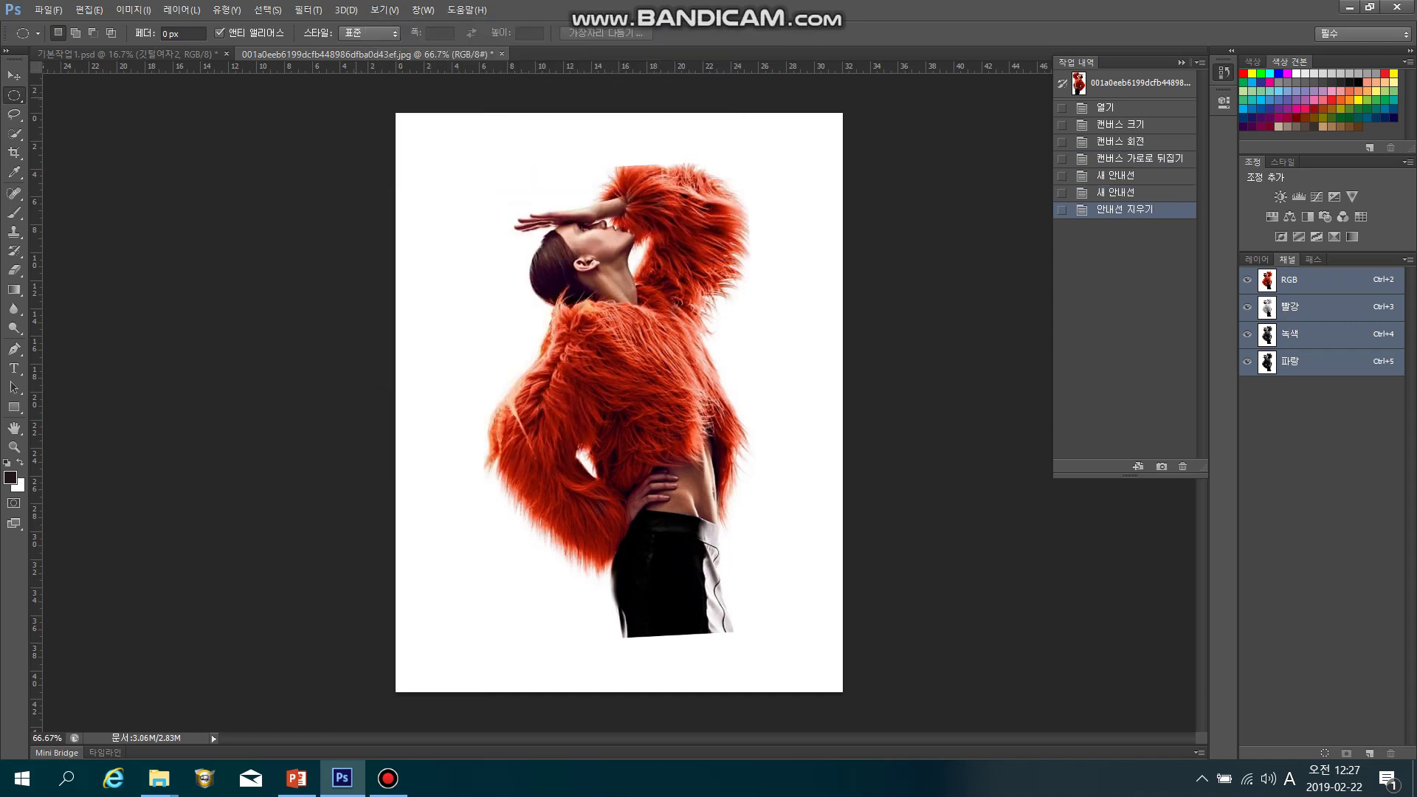
Step: Display the photo at actual pixels (100%) and bring up the Styles presets
left_click(384, 10)
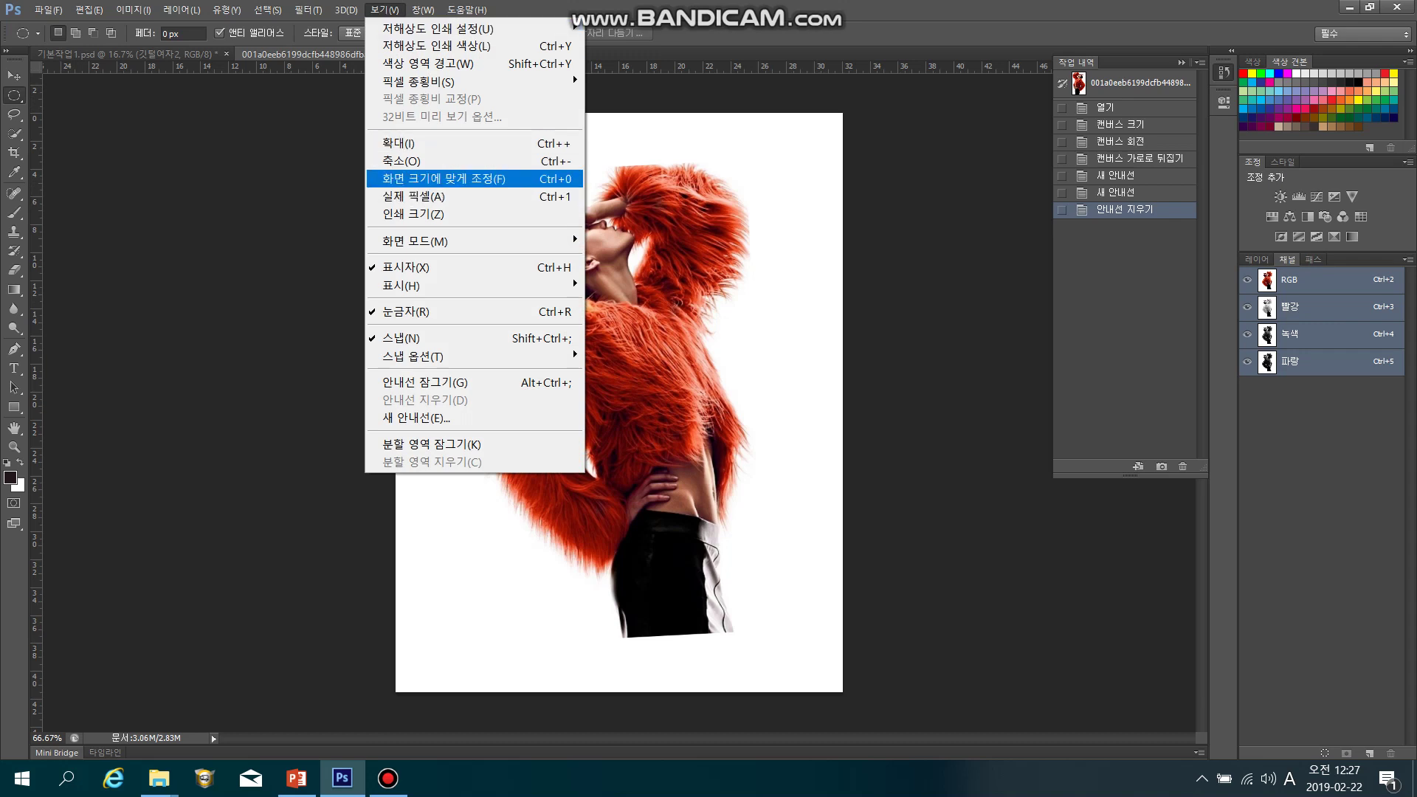
left_click(404, 197)
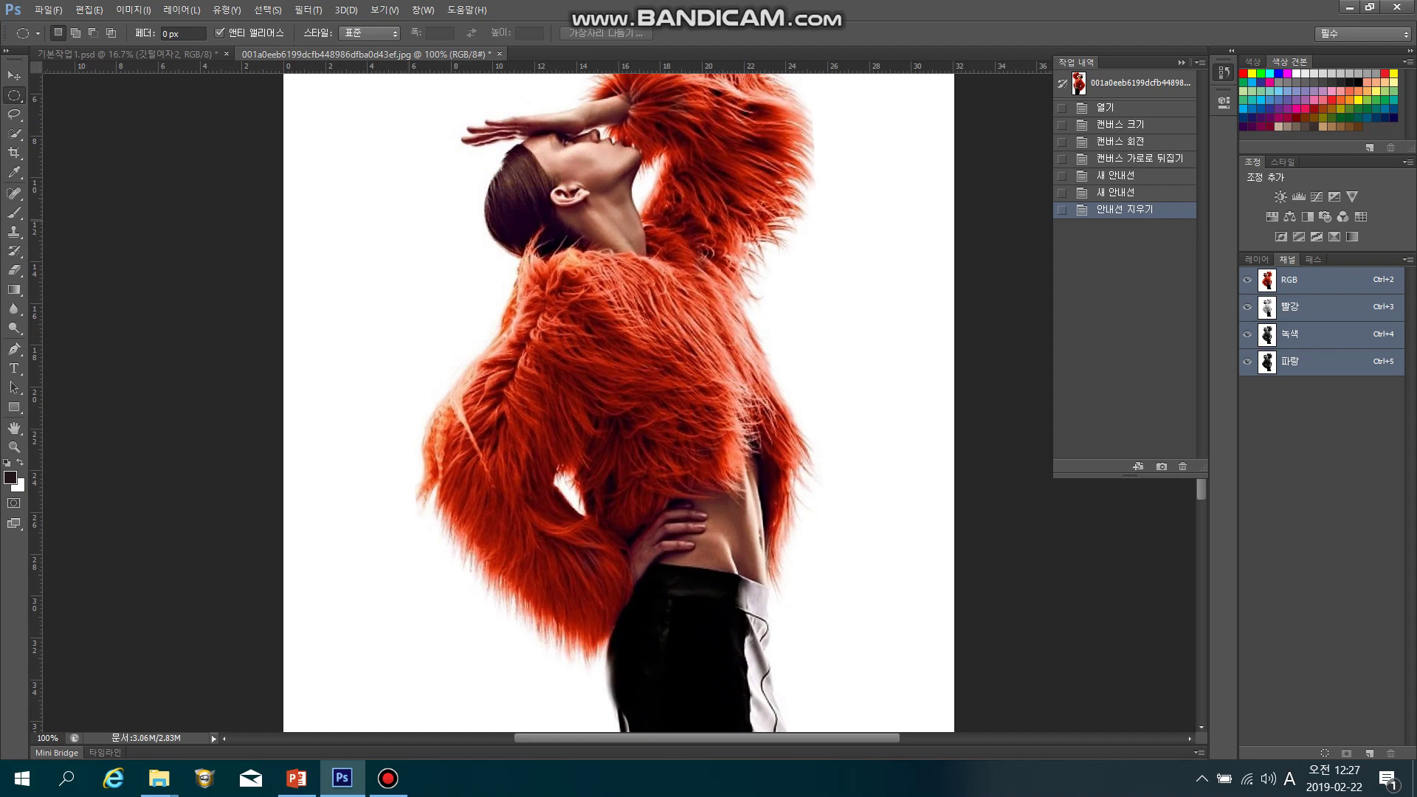
left_click(423, 10)
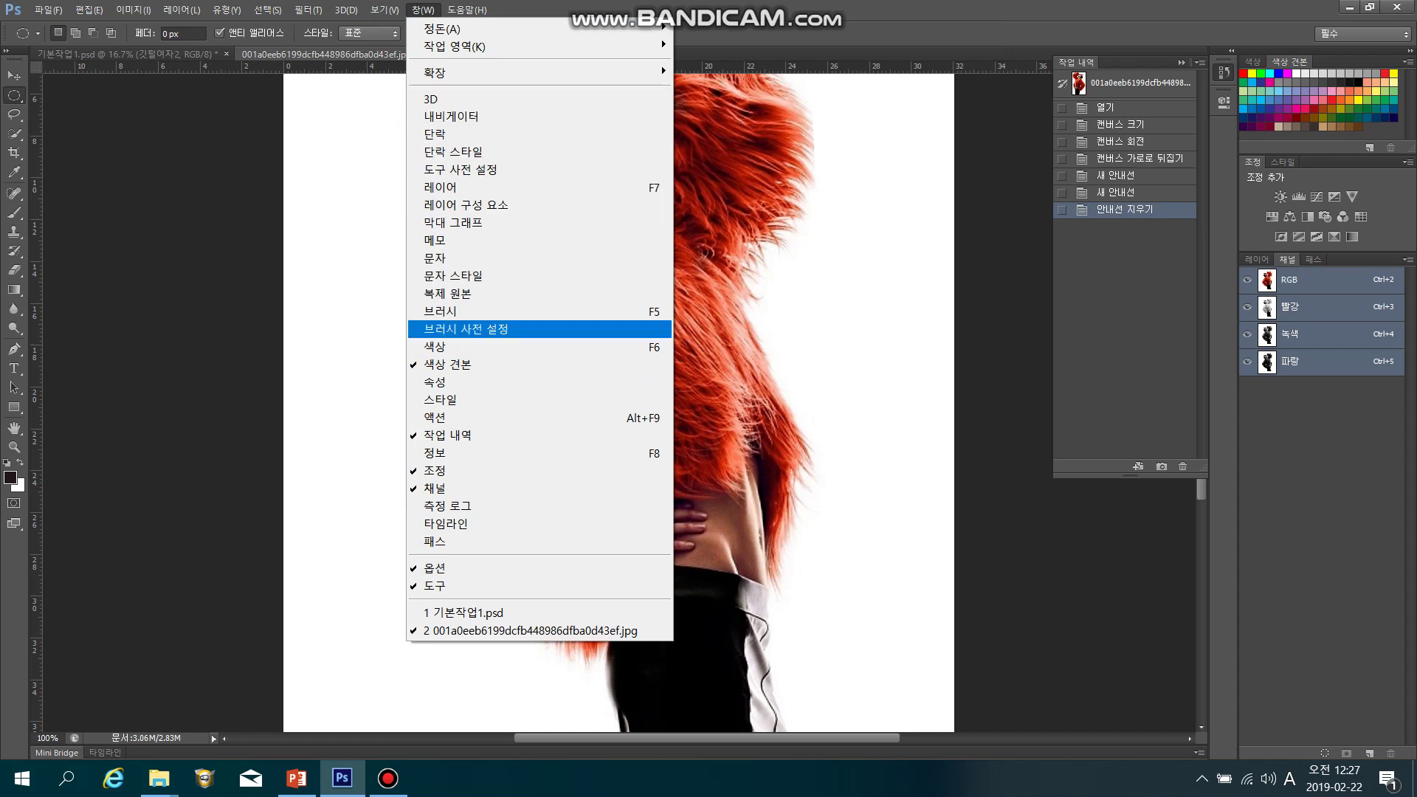
left_click(443, 400)
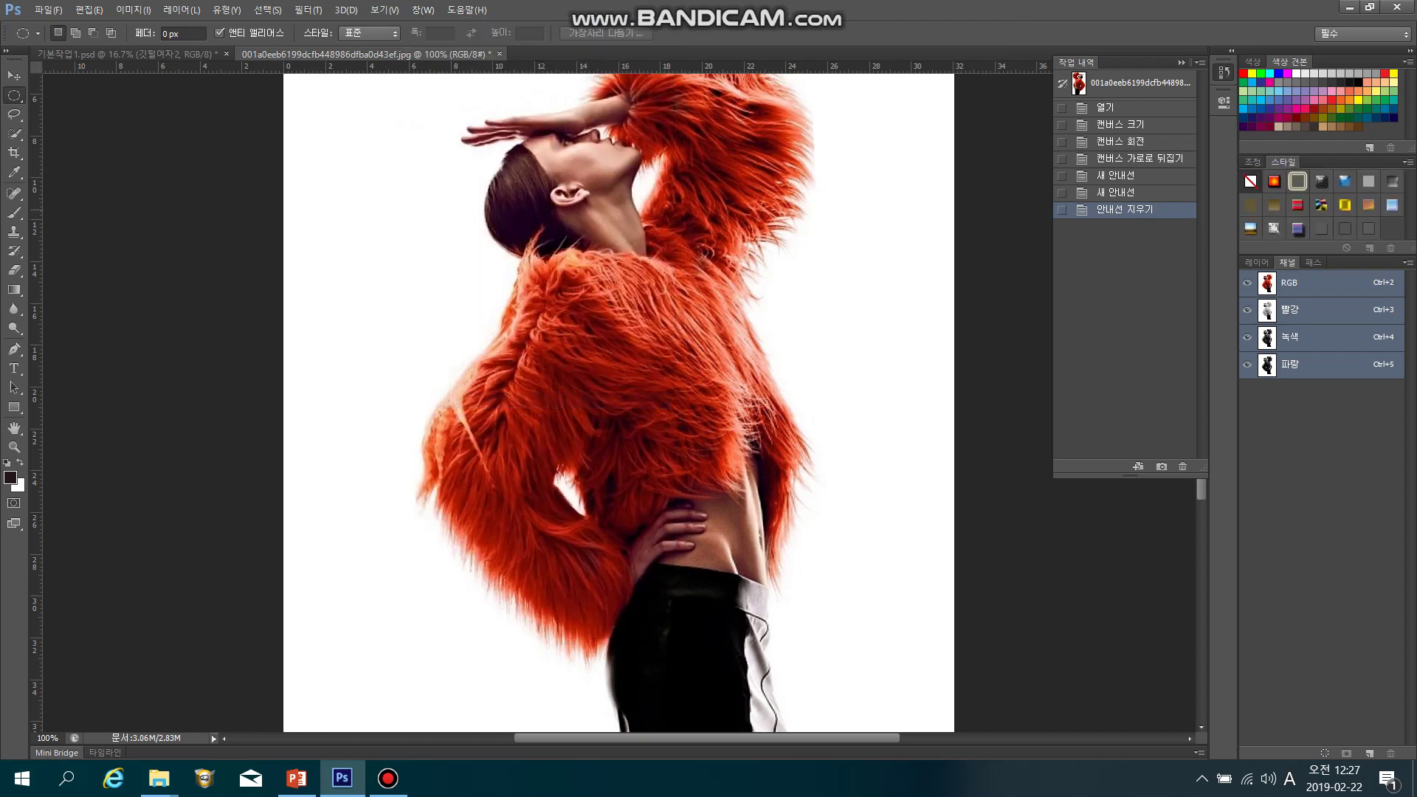